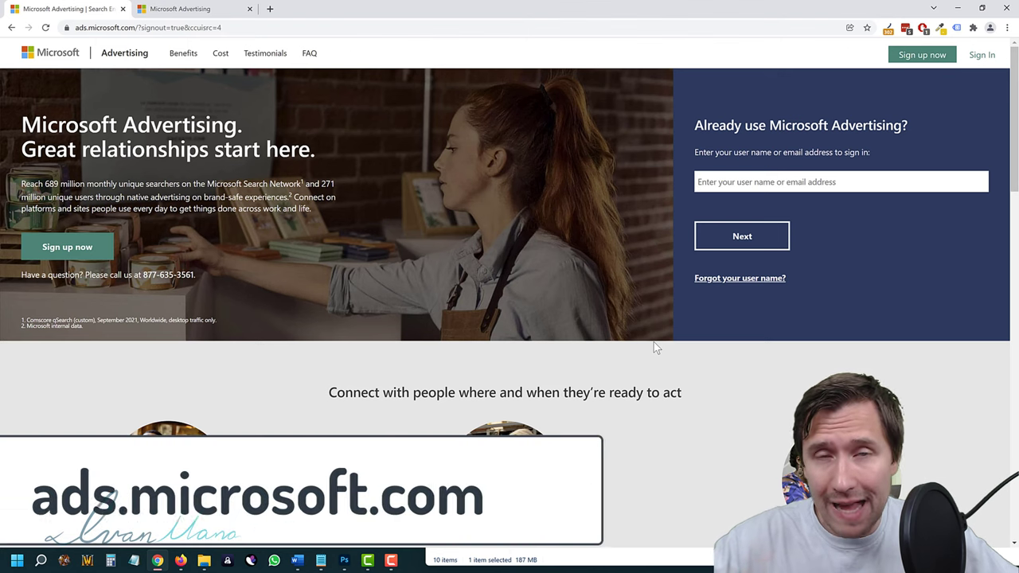
# Step: Select the ads.microsoft.com address and bring up the Microsoft Advertising home page sign-in form
pyautogui.click(133, 30)
pyautogui.click(529, 117)
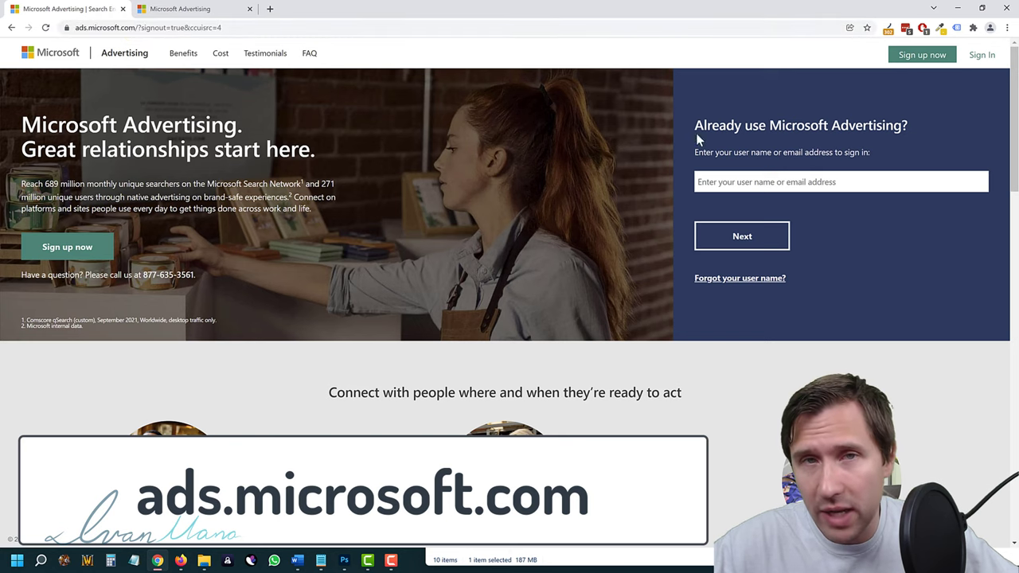
# Step: Start signing up for a new advertising account, then cancel the sign-up
pyautogui.click(921, 55)
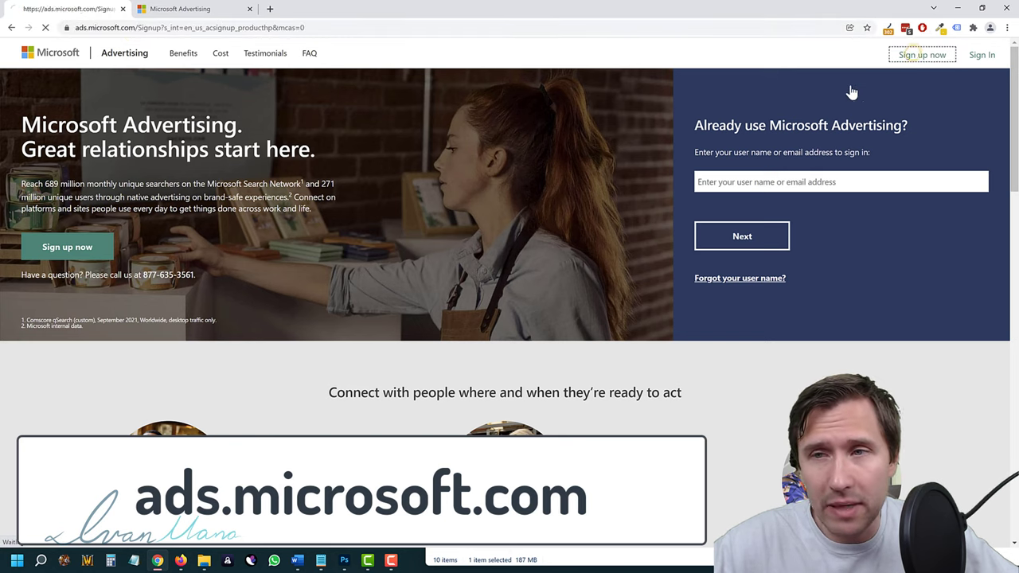
pyautogui.click(167, 191)
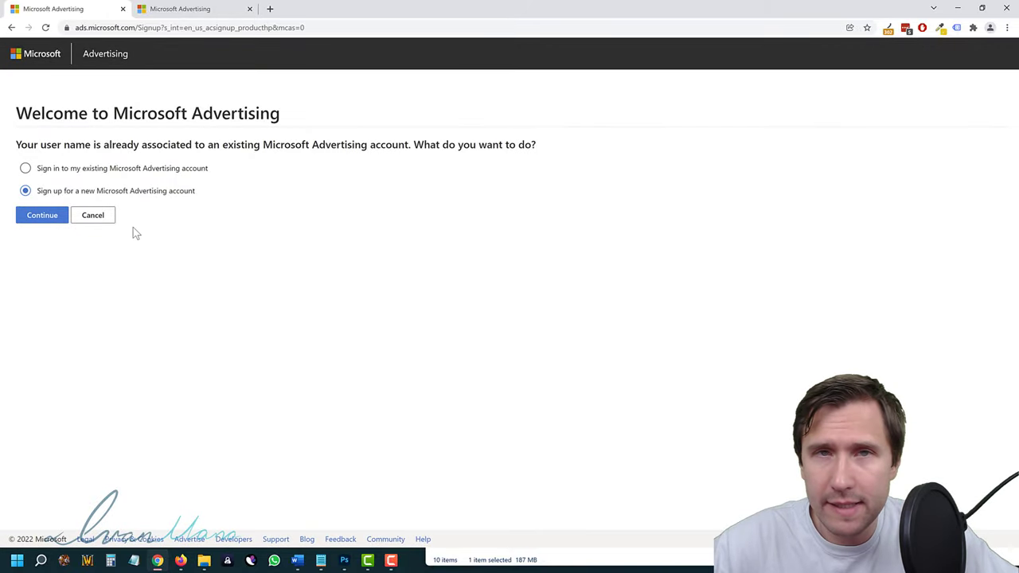
pyautogui.click(84, 214)
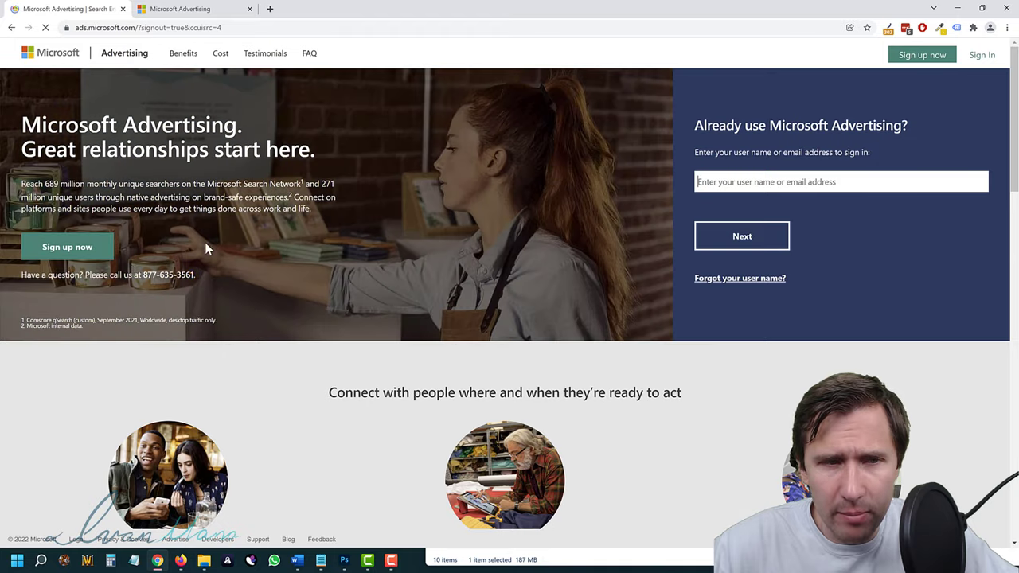
# Step: Close the home page tab to return to the All campaigns overview
pyautogui.moveTo(196, 274); pyautogui.dragTo(21, 275)
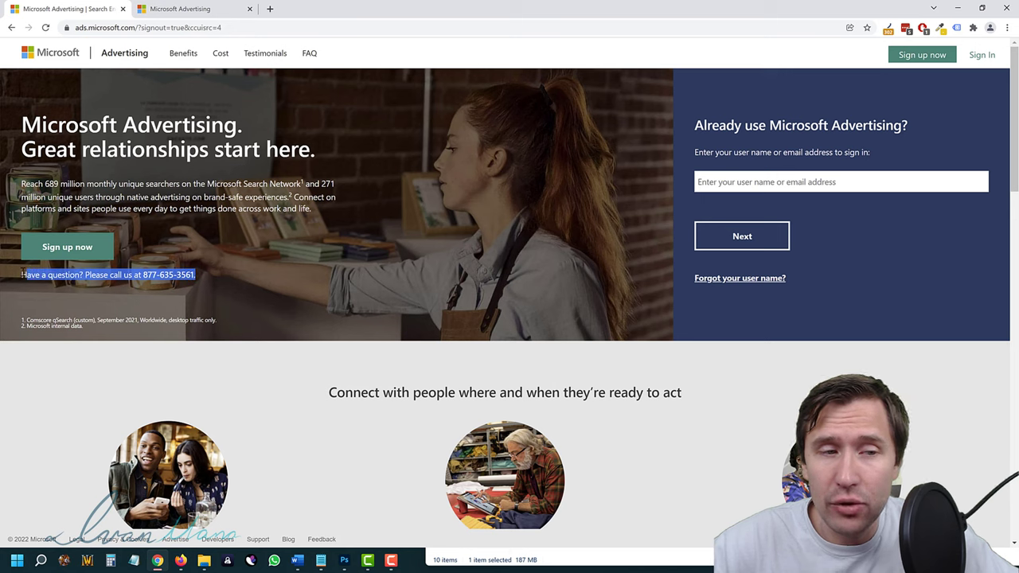
pyautogui.click(238, 249)
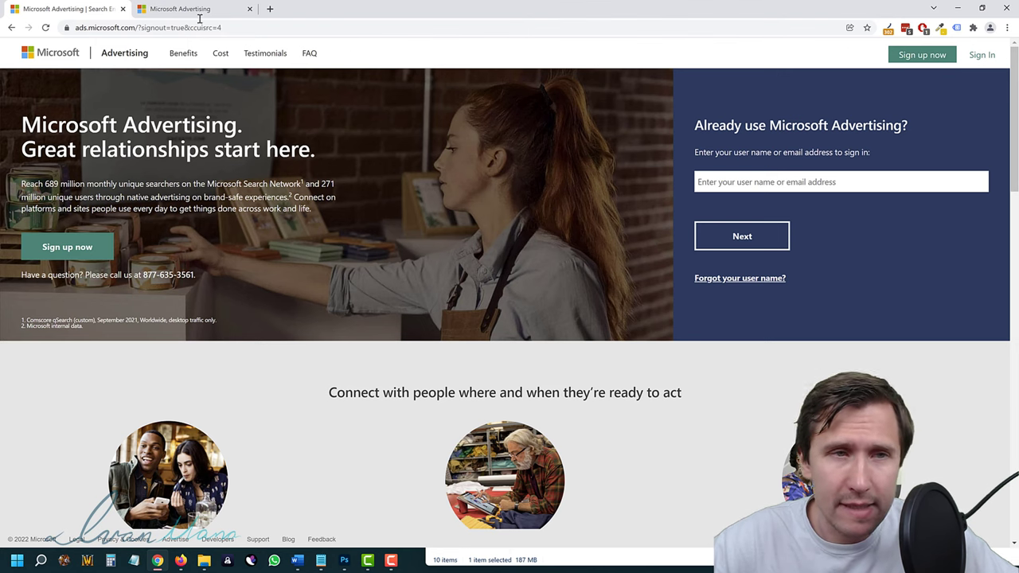
pyautogui.click(123, 9)
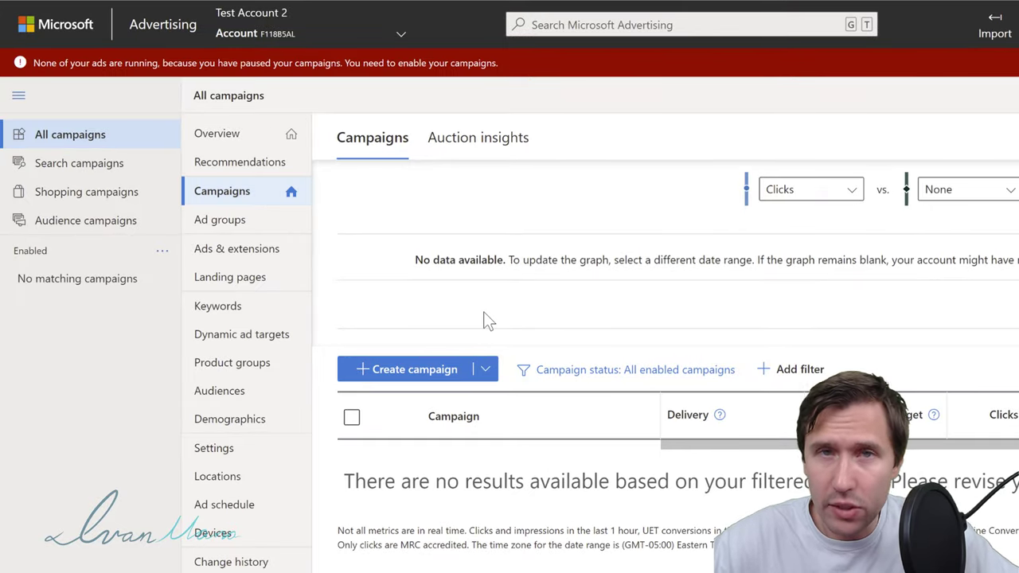
# Step: Start a new campaign from the empty All campaigns table to reach the goal choices
pyautogui.click(392, 370)
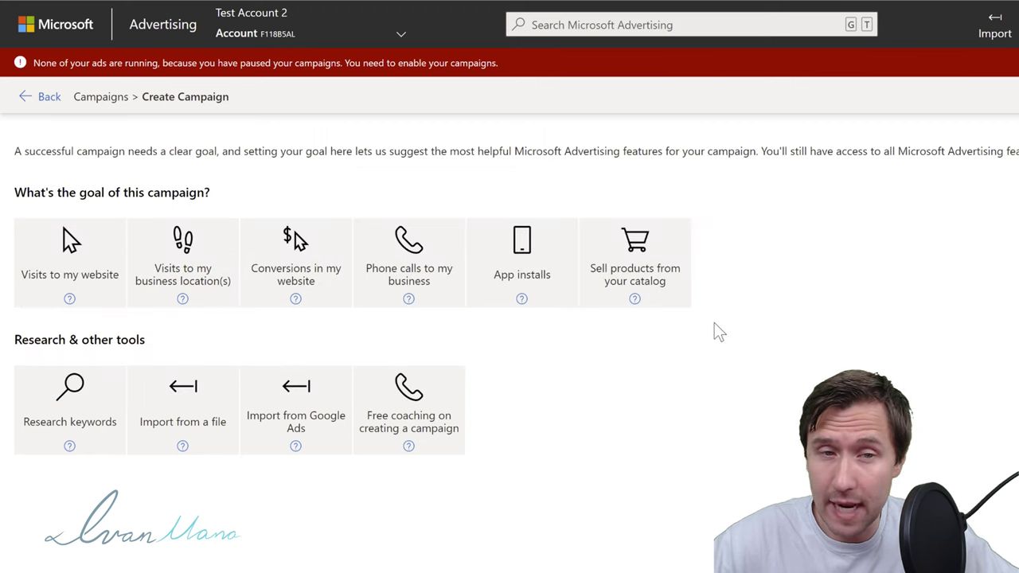
# Step: Choose the 'Visits to my website' goal with Search ads and continue to campaign settings
pyautogui.click(46, 244)
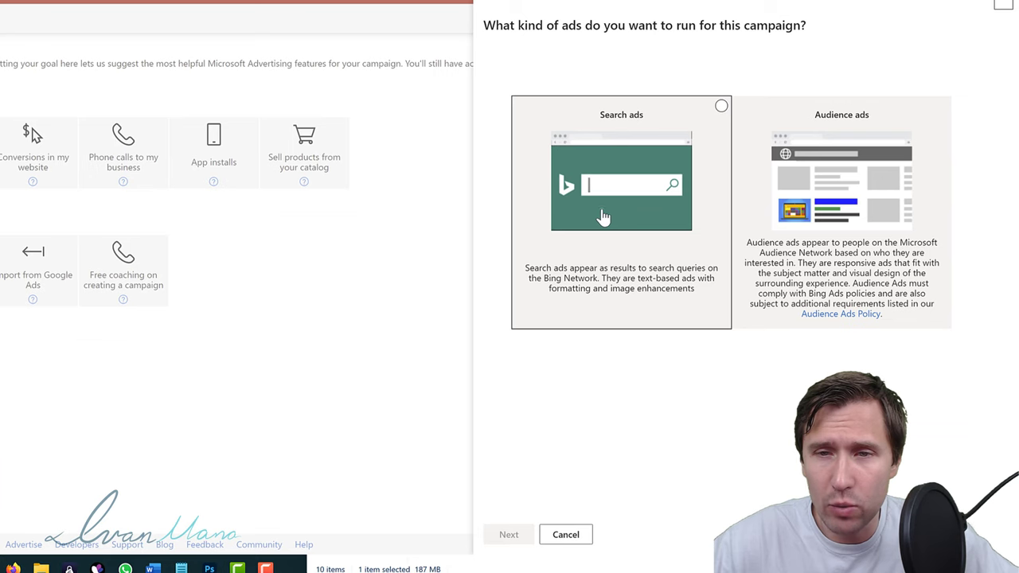
pyautogui.click(601, 267)
pyautogui.click(508, 535)
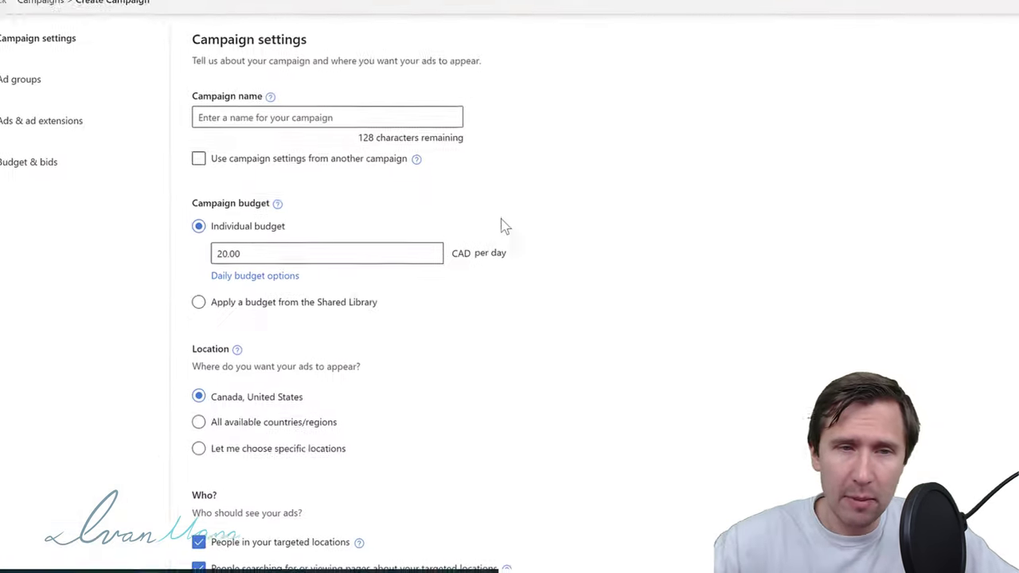
pyautogui.click(290, 116)
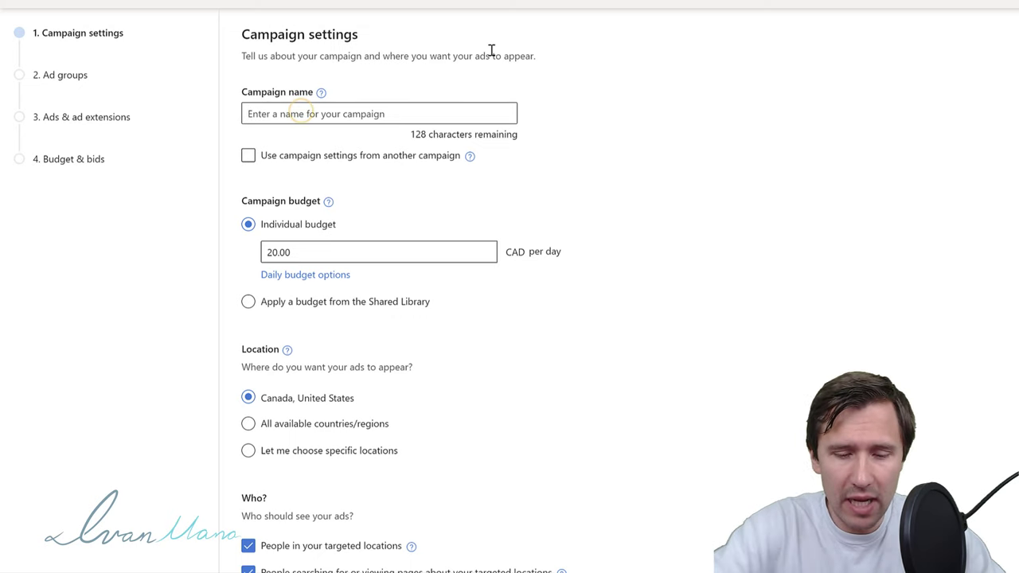
# Step: Name the campaign with the creator's name plus '- aff marketing guide', keeping 20.00 CAD daily
pyautogui.write('Ivan Mana')
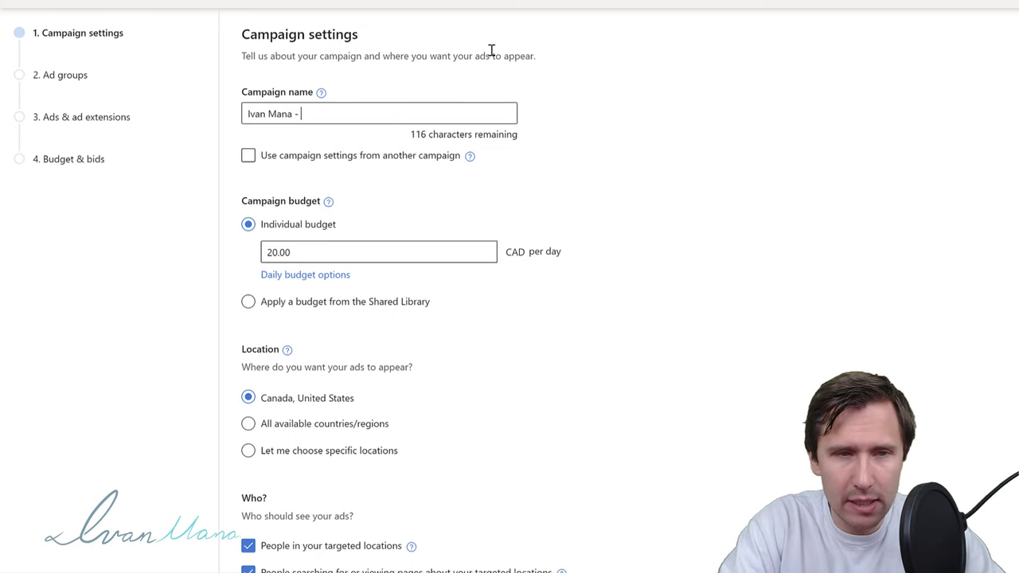
pyautogui.write(' - aff marketing guide')
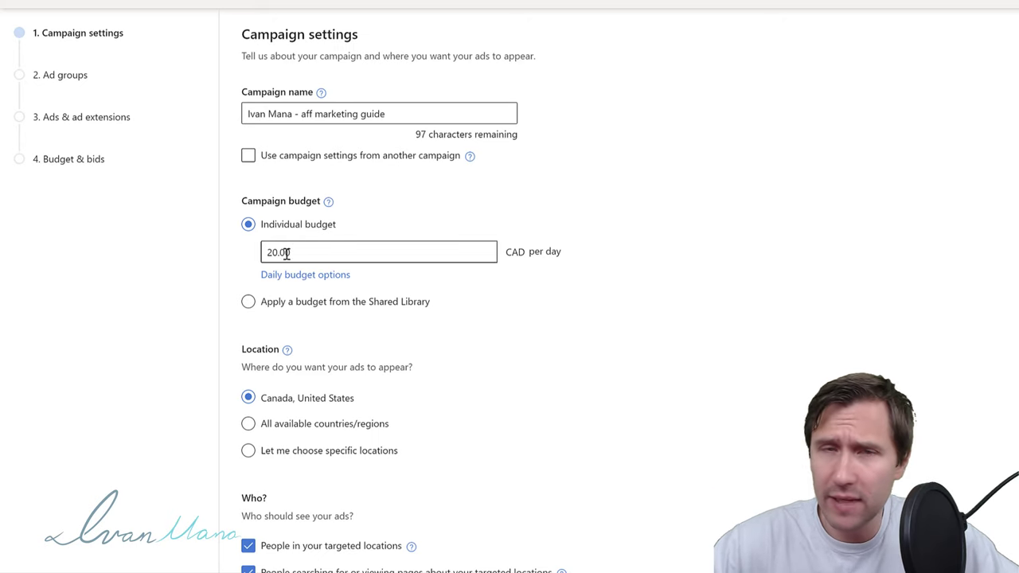
pyautogui.scroll(-1, 178, 284)
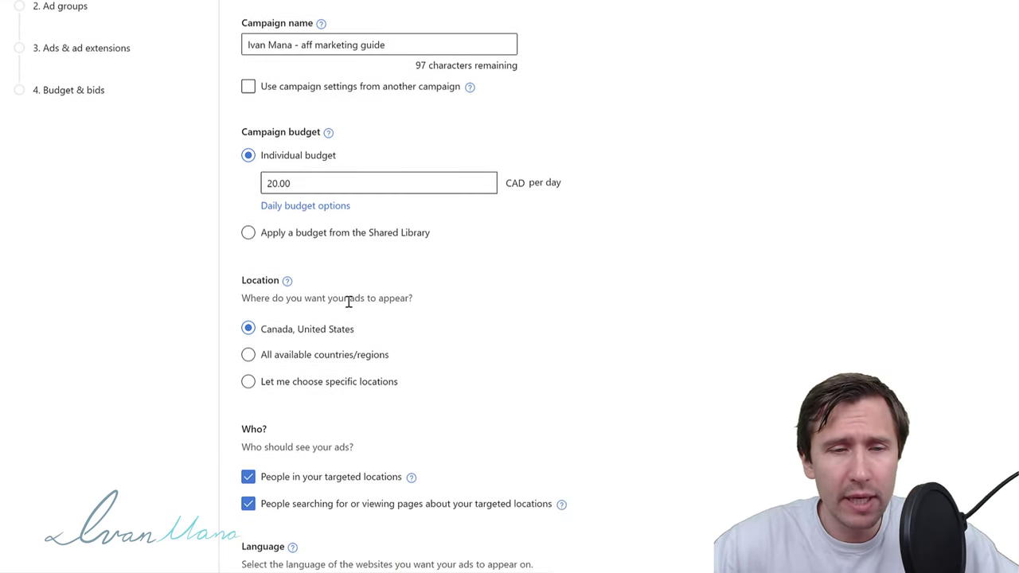
pyautogui.scroll(-1, 317, 301)
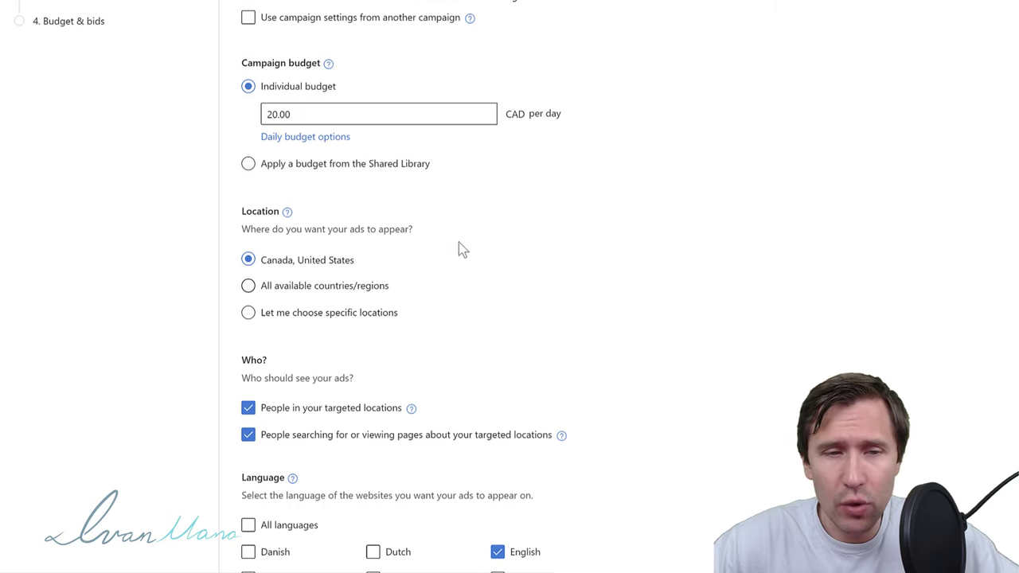
pyautogui.scroll(-1, 376, 306)
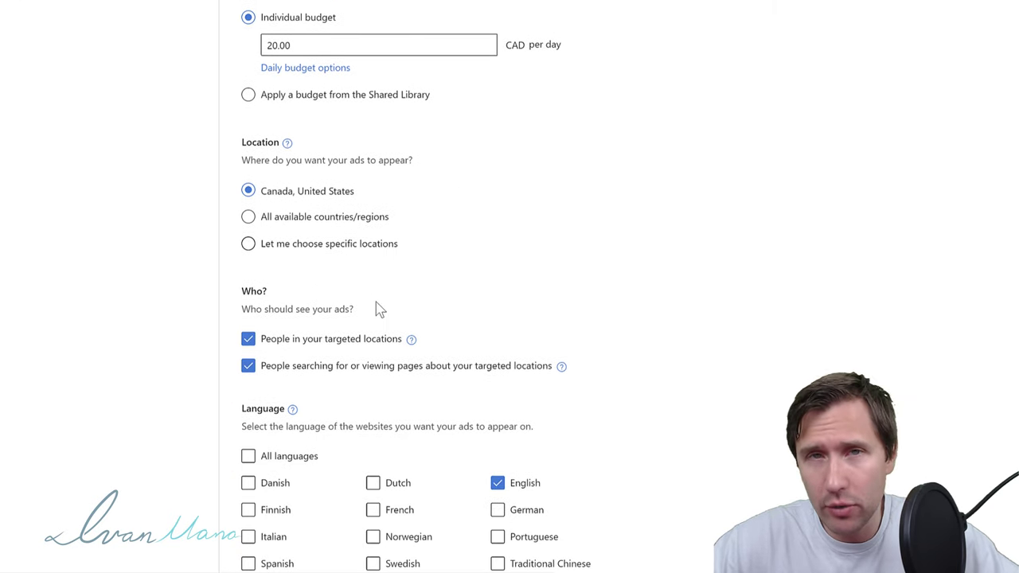
# Step: Switch to specific locations and target Canada, the United States and the United Kingdom
pyautogui.click(303, 245)
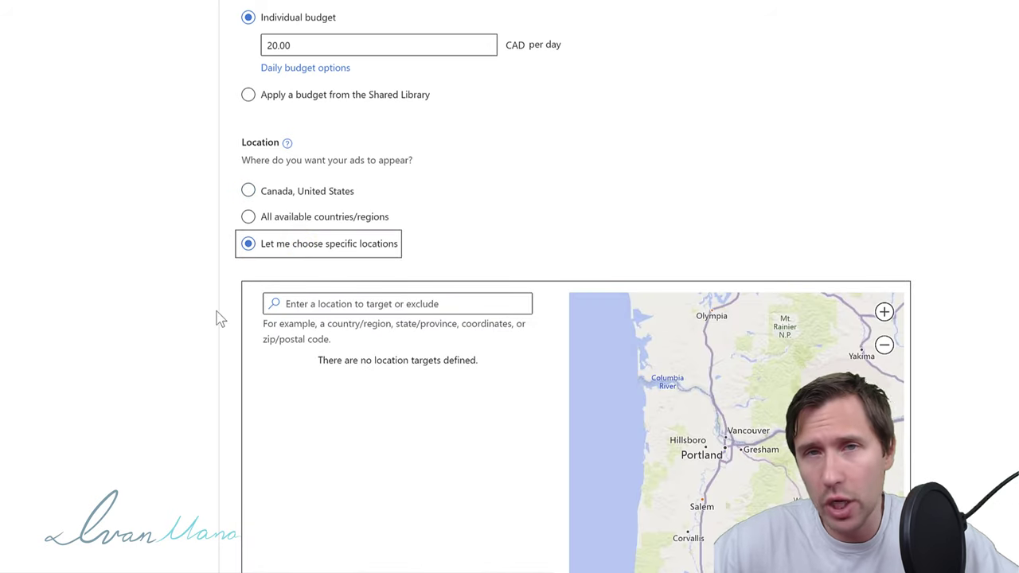
pyautogui.scroll(-1, 220, 318)
pyautogui.click(371, 236)
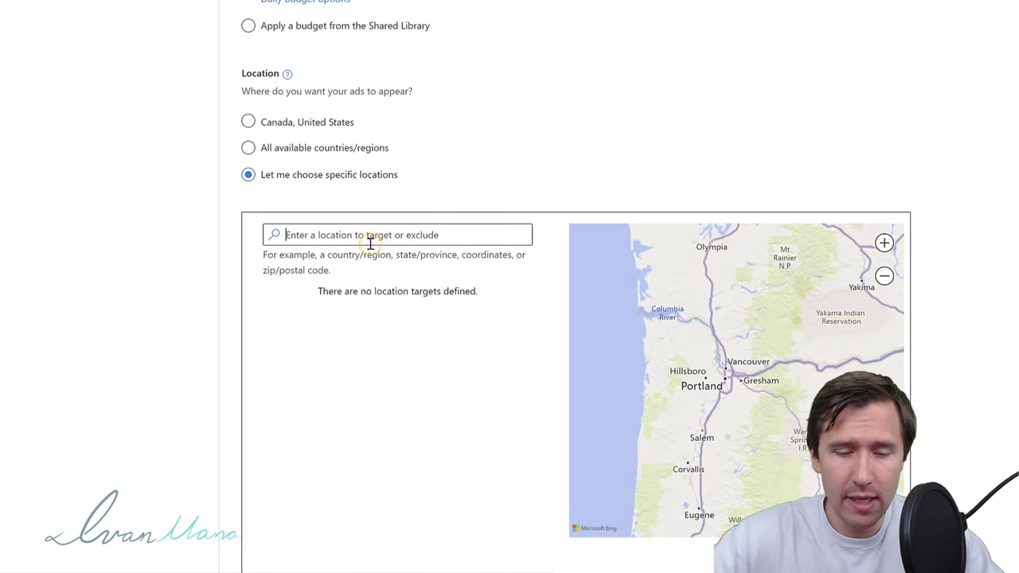
pyautogui.write('canada')
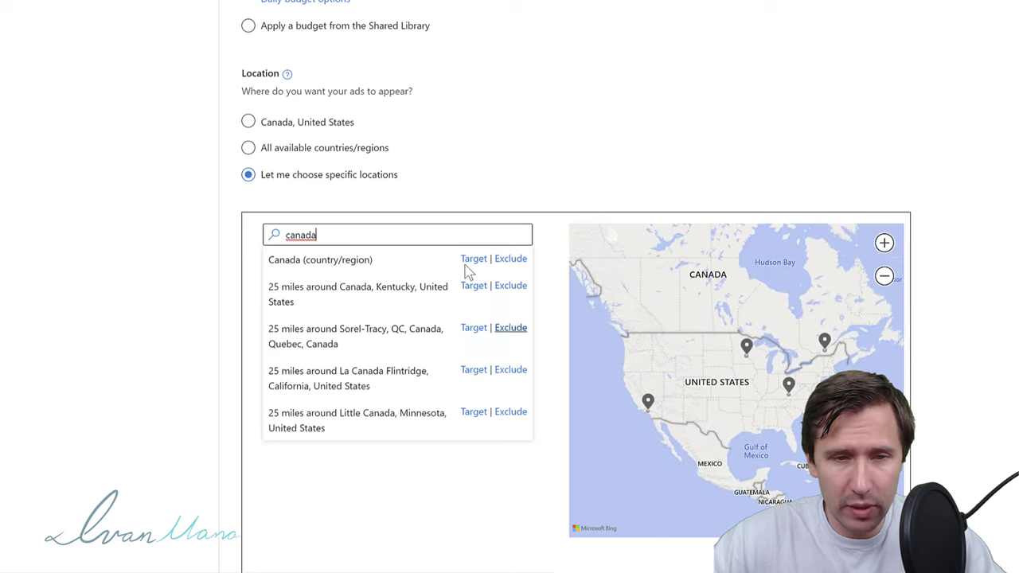
pyautogui.click(474, 258)
pyautogui.click(320, 235)
pyautogui.write('america')
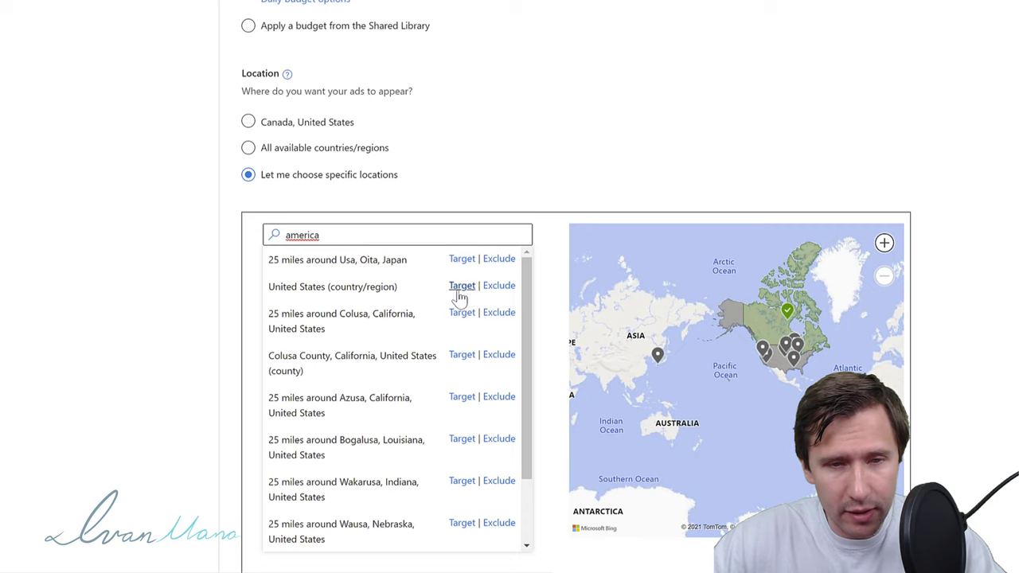
pyautogui.click(461, 285)
pyautogui.click(317, 237)
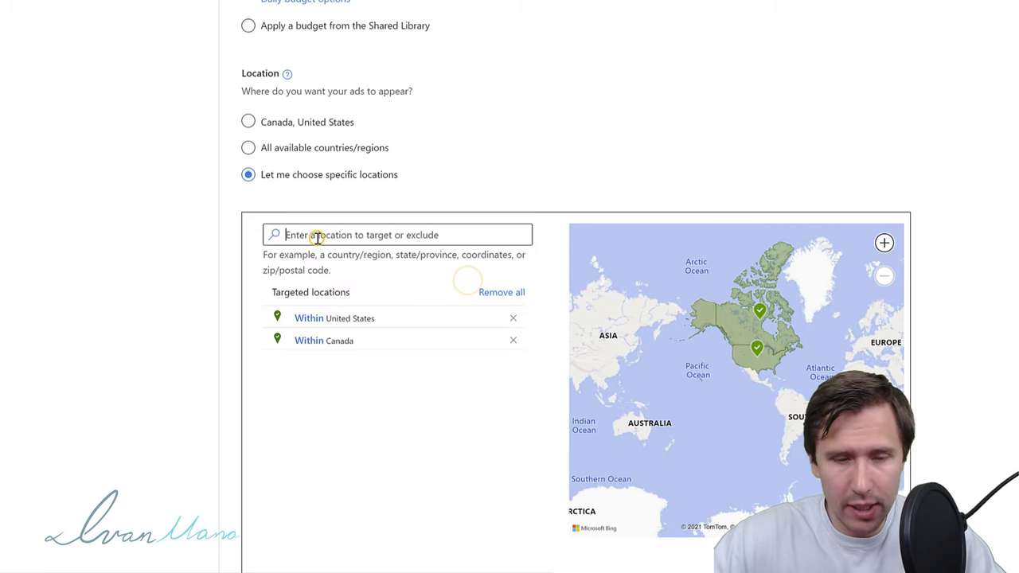
pyautogui.write('united kingdom')
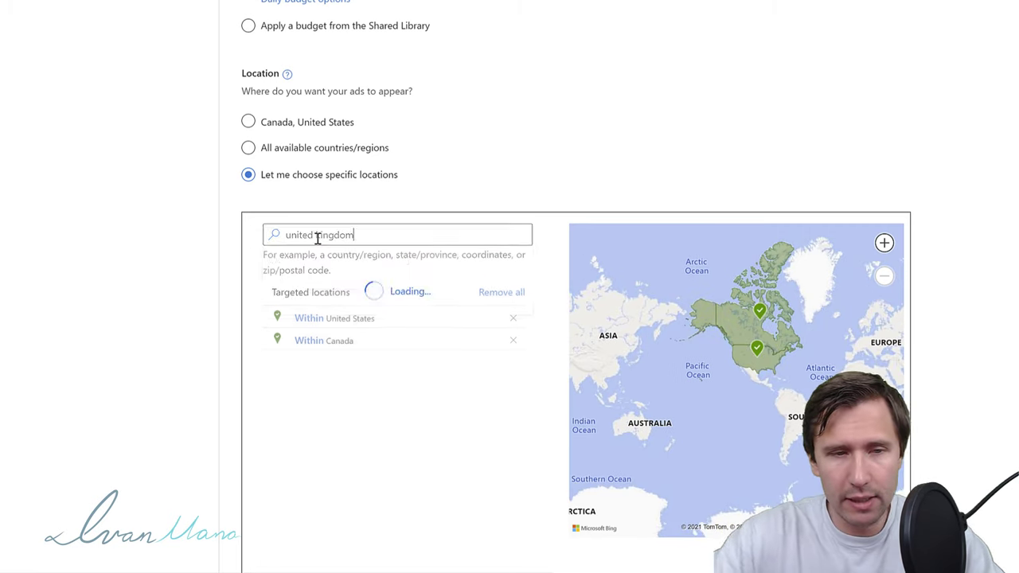
pyautogui.click(473, 260)
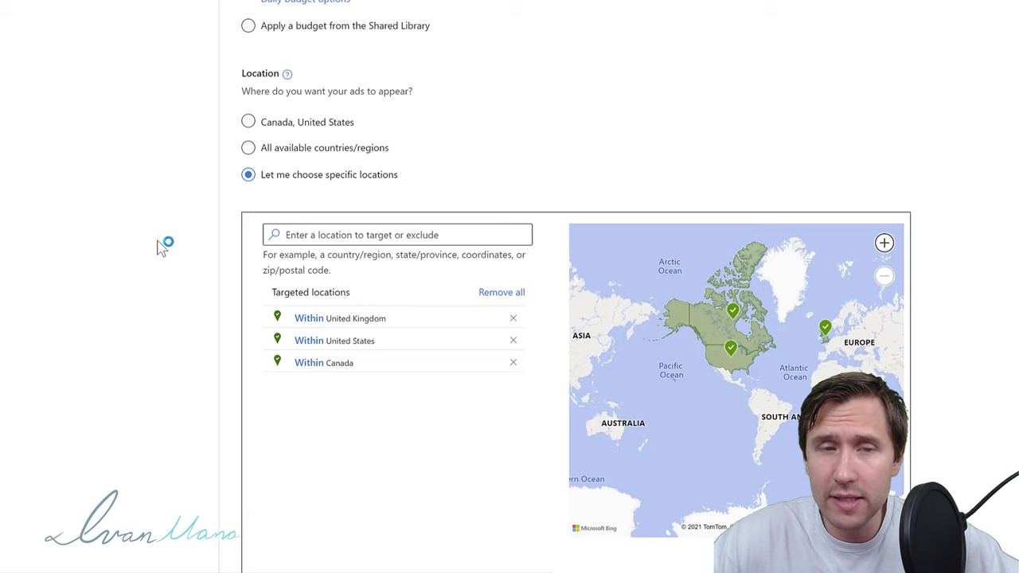
pyautogui.scroll(-1, 391, 247)
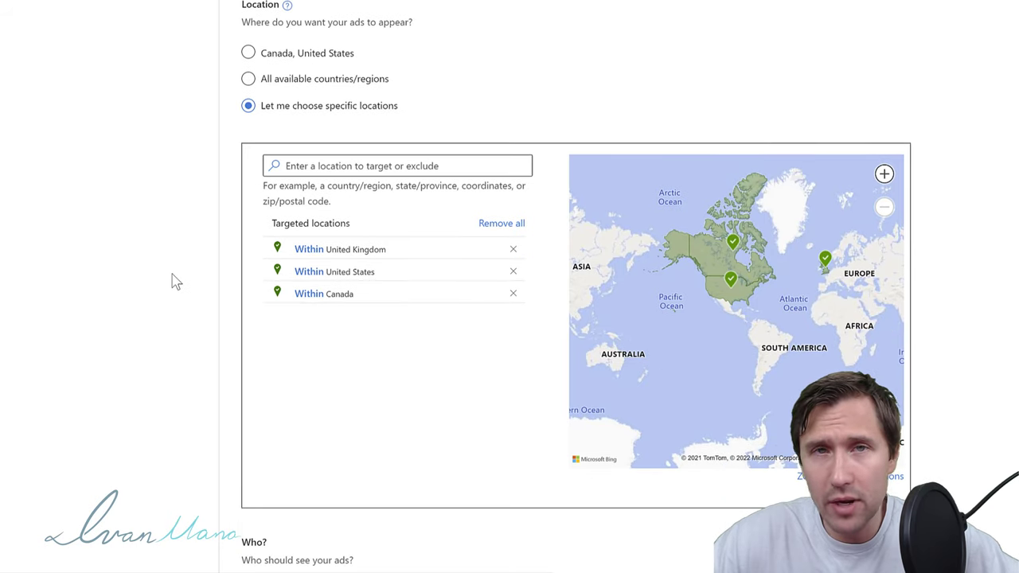
pyautogui.scroll(-4, 223, 314)
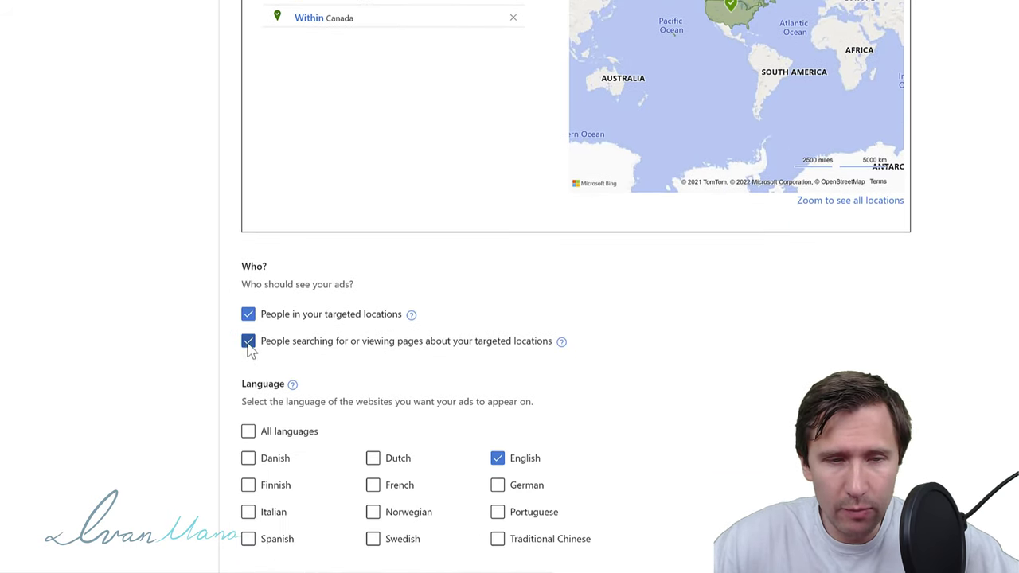
# Step: Reach only people in the targeted locations and leave English as the sole ad language
pyautogui.click(248, 347)
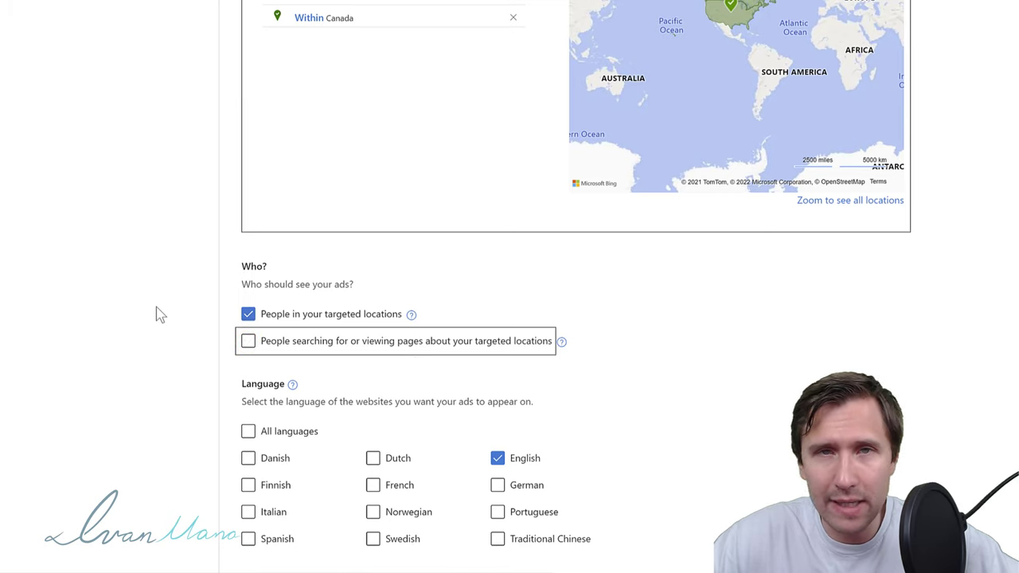
pyautogui.scroll(-2, 318, 370)
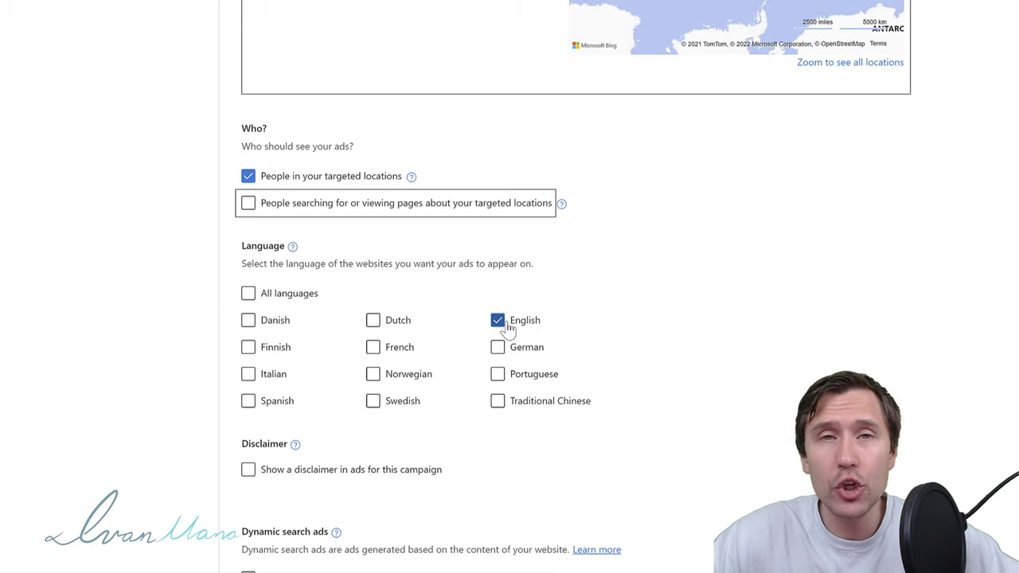
pyautogui.click(497, 349)
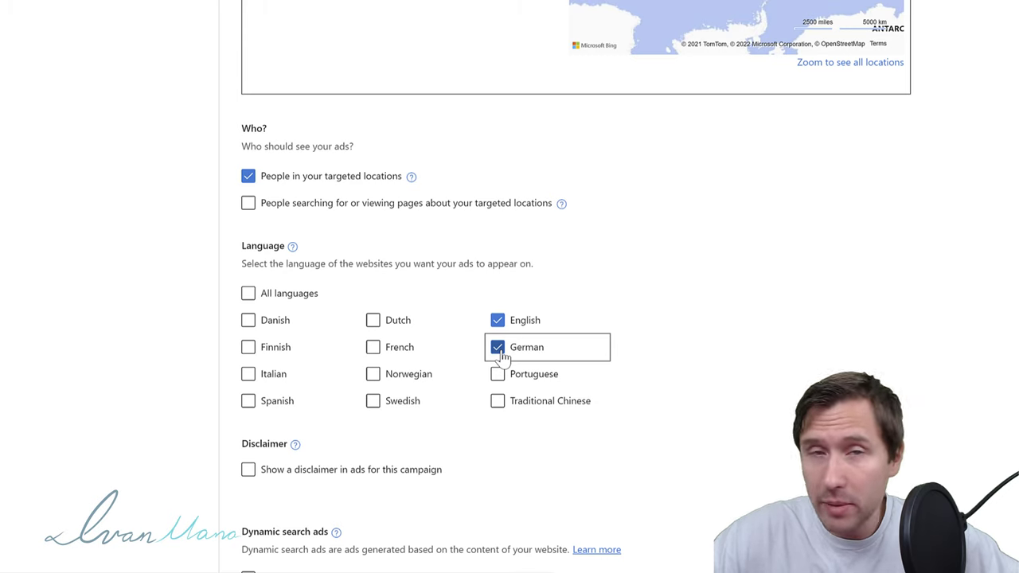
pyautogui.click(498, 348)
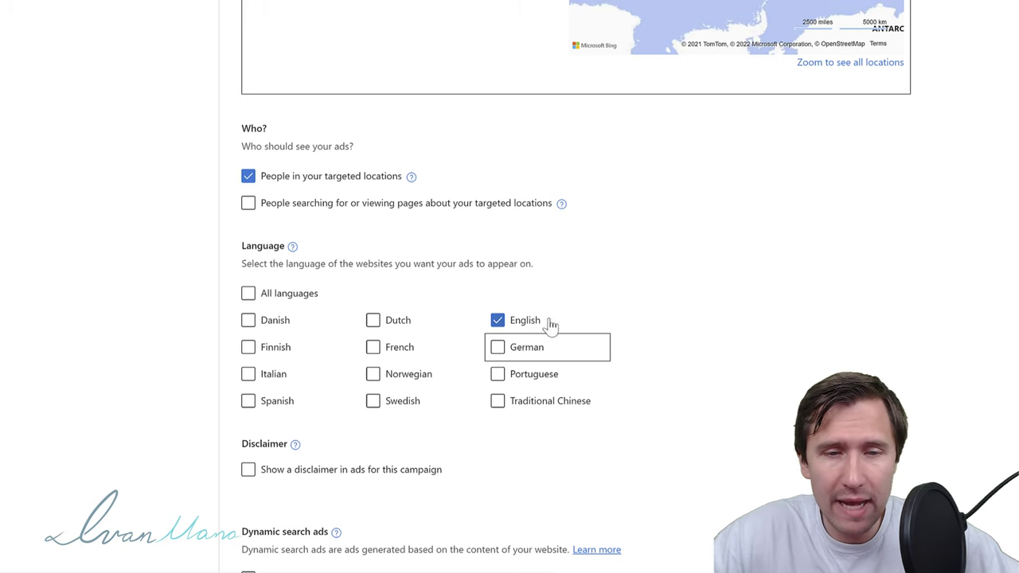
pyautogui.click(498, 348)
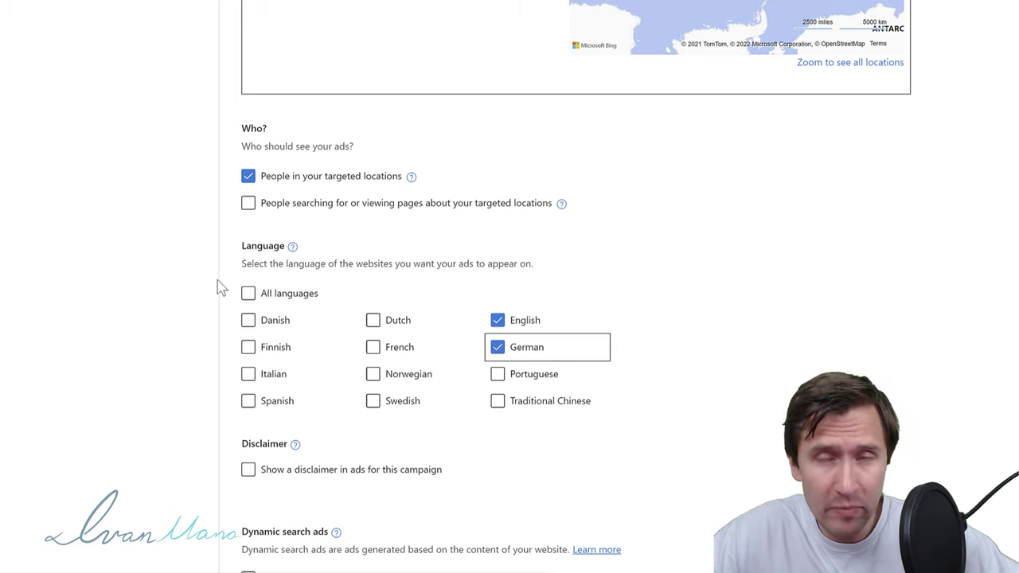
pyautogui.click(498, 348)
pyautogui.scroll(5, 401, 239)
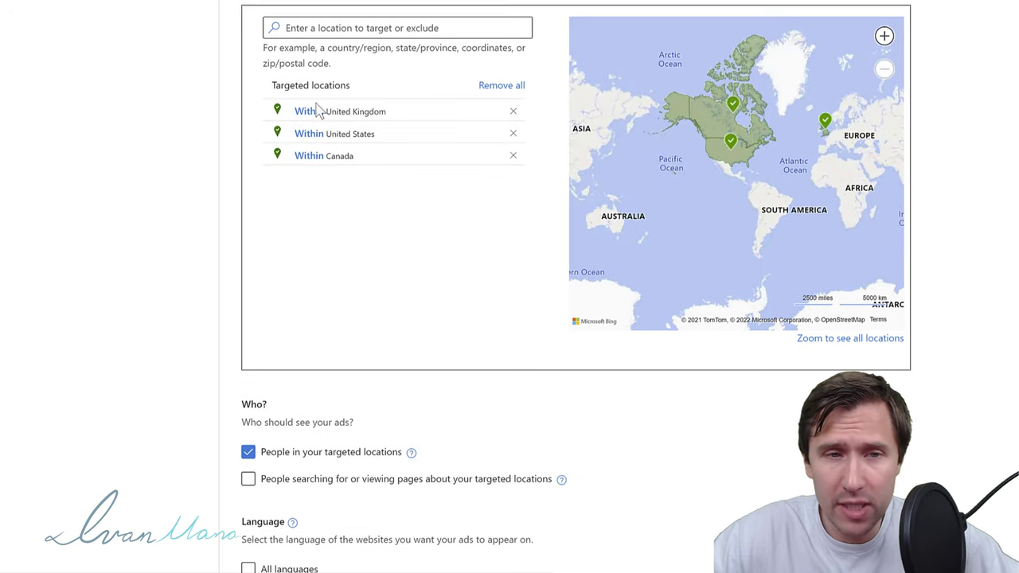
pyautogui.scroll(-5, 427, 289)
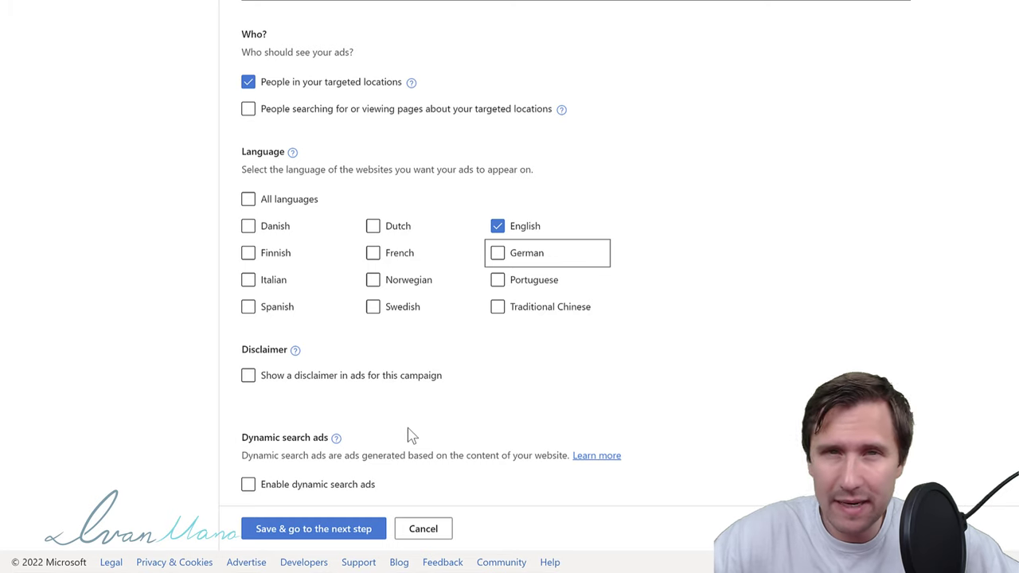
# Step: Save the campaign settings and paste the site's URL into the Your website field
pyautogui.click(323, 535)
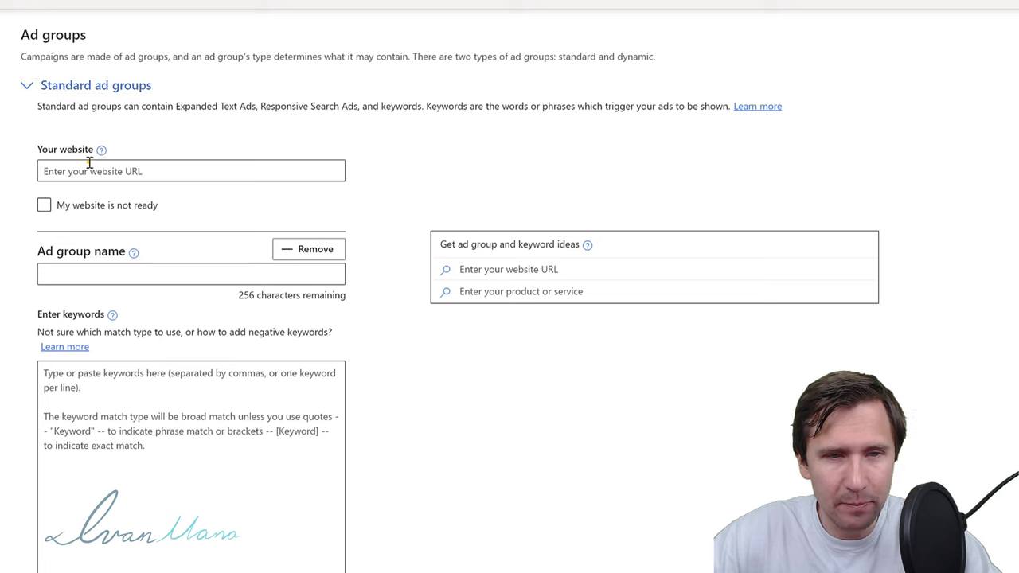
pyautogui.click(89, 164)
pyautogui.rightClick(89, 167)
pyautogui.click(121, 271)
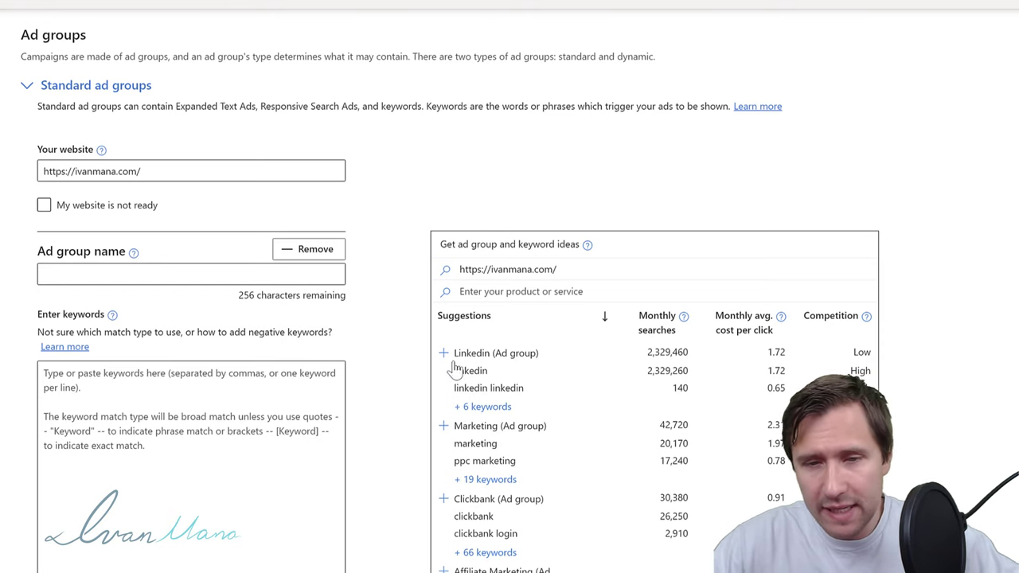
# Step: Replace the website URL with the product phrase 'affiliate marketing guide' for keyword ideas
pyautogui.scroll(-1, 380, 390)
pyautogui.scroll(-2, 450, 321)
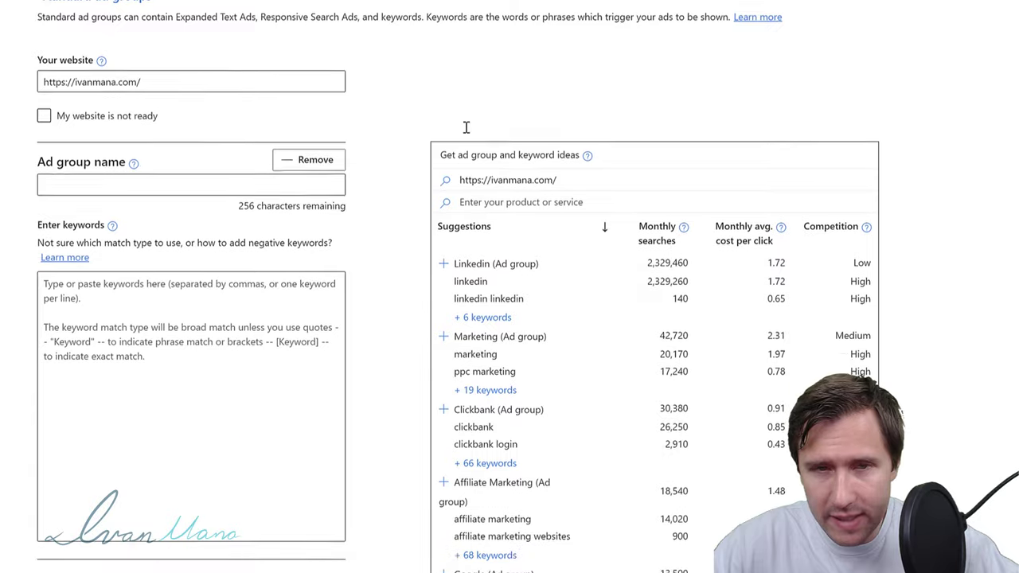
pyautogui.scroll(-1, 542, 247)
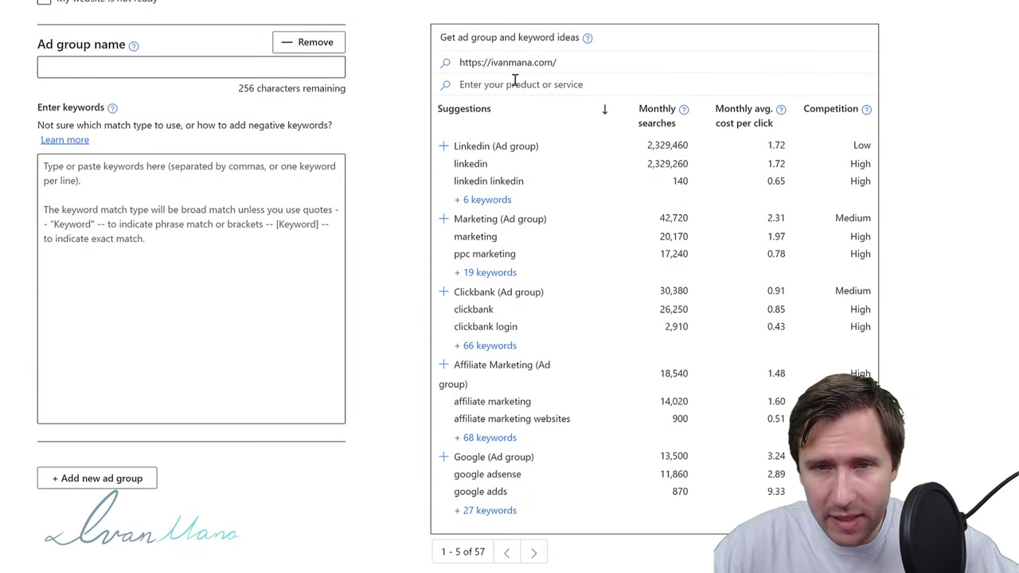
pyautogui.doubleClick(510, 64)
pyautogui.hotkey('ctrl', 'a')
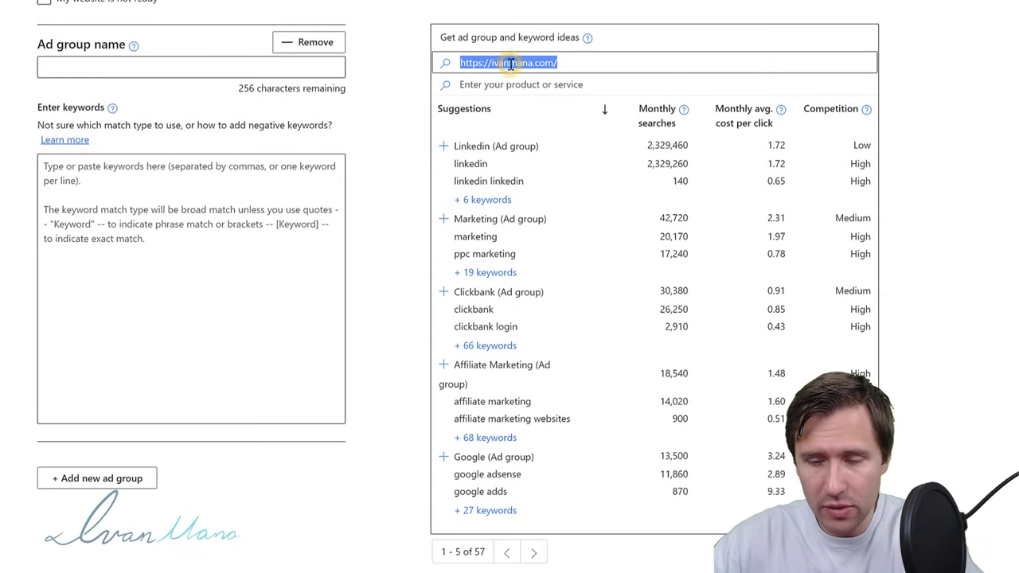
pyautogui.press('BackSpace')
pyautogui.click(496, 84)
pyautogui.write('affili')
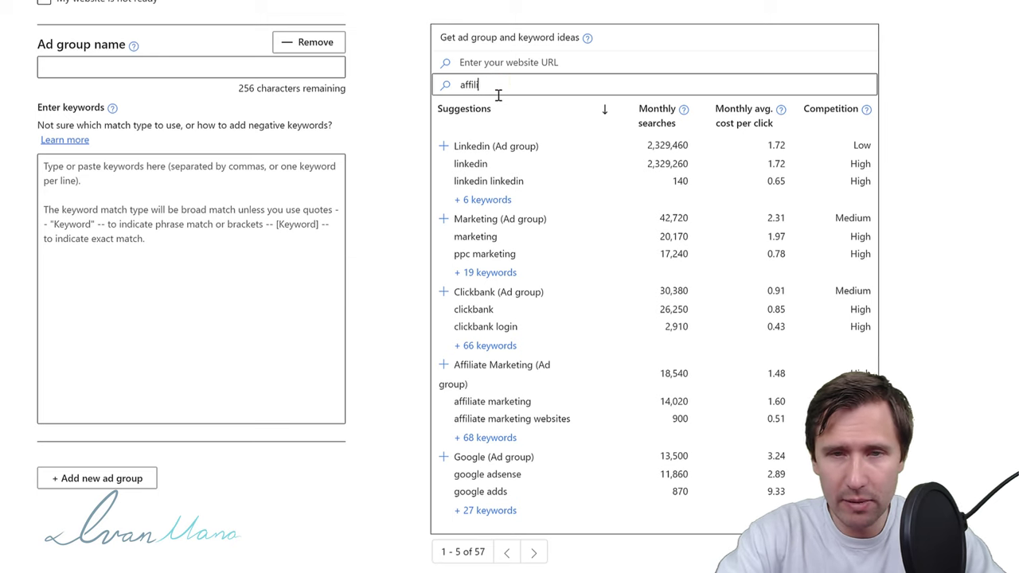
pyautogui.write('ate marketing guide')
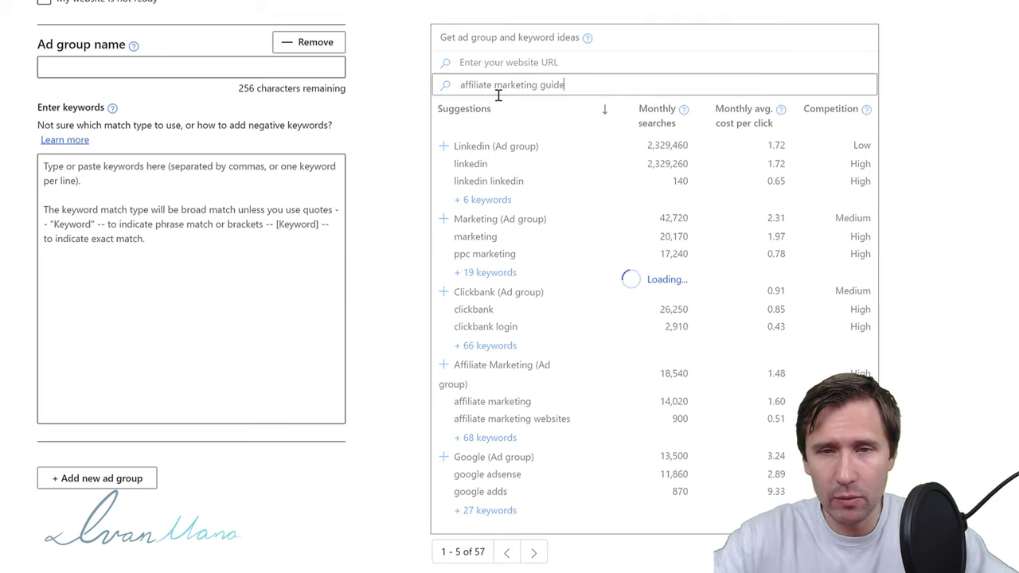
pyautogui.scroll(2, 350, 201)
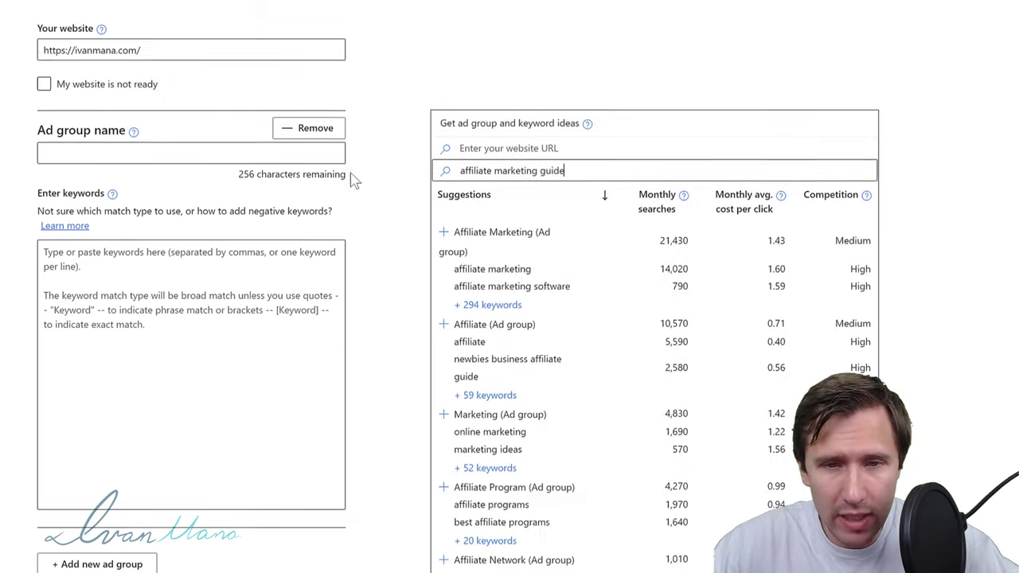
pyautogui.scroll(-3, 358, 203)
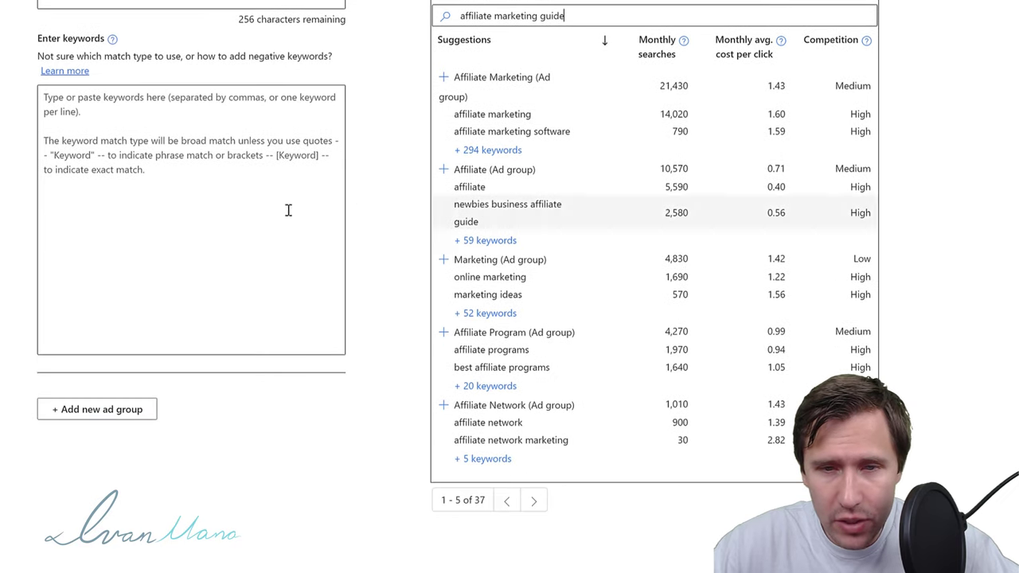
# Step: Enter 'affiliate marketing guide', 'affiliate marketing pdf' and 'affiliate marketing ebook' in the Enter keywords box, one per line
pyautogui.scroll(1, 466, 329)
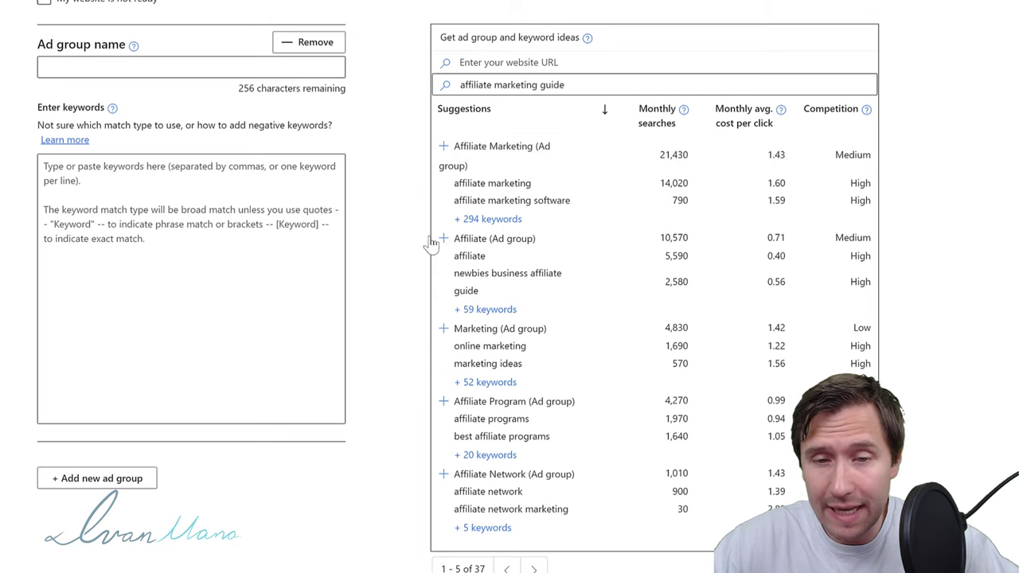
pyautogui.click(212, 205)
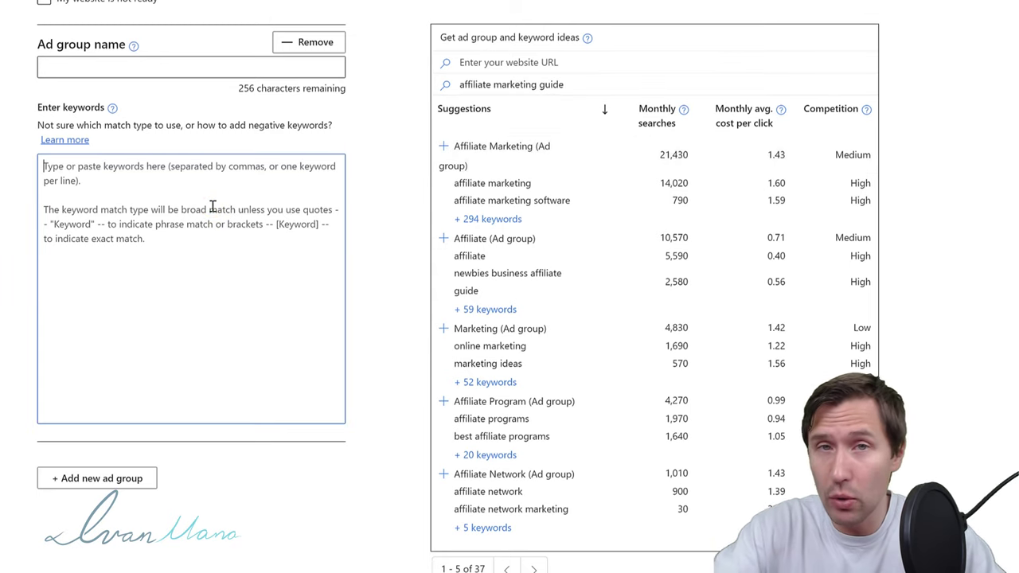
pyautogui.write('affi')
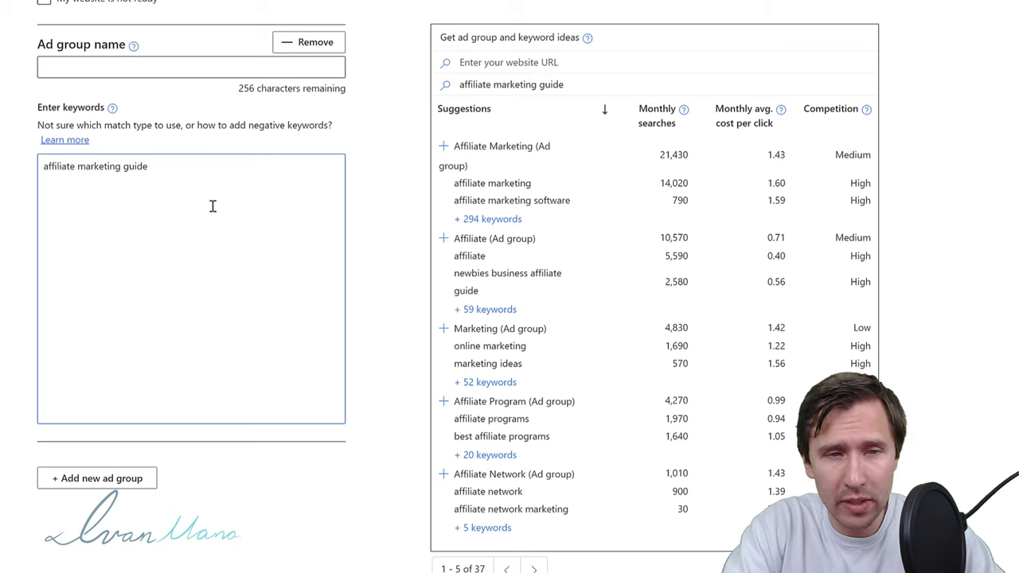
pyautogui.write('liate marketi')
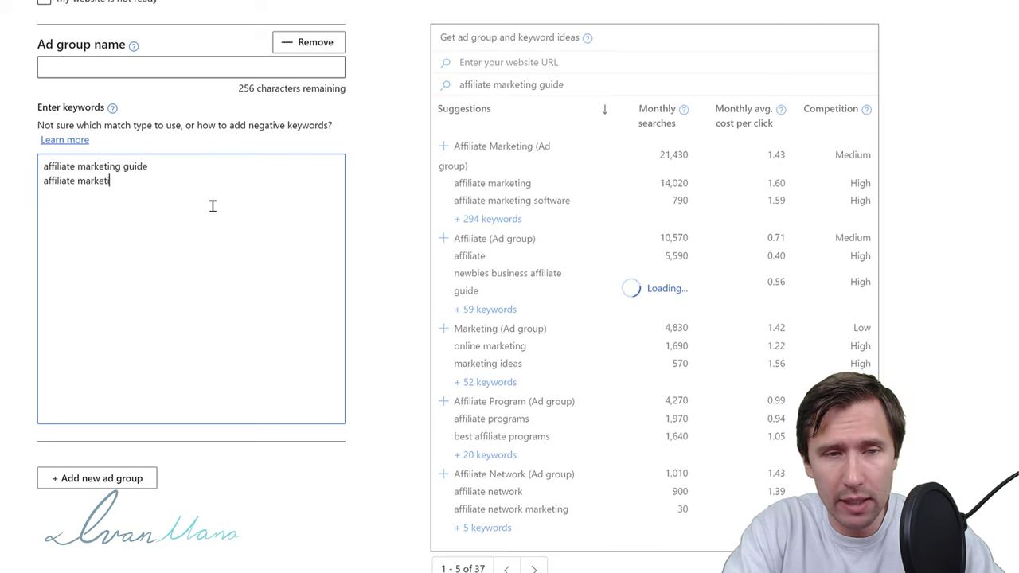
pyautogui.write('ng pdf')
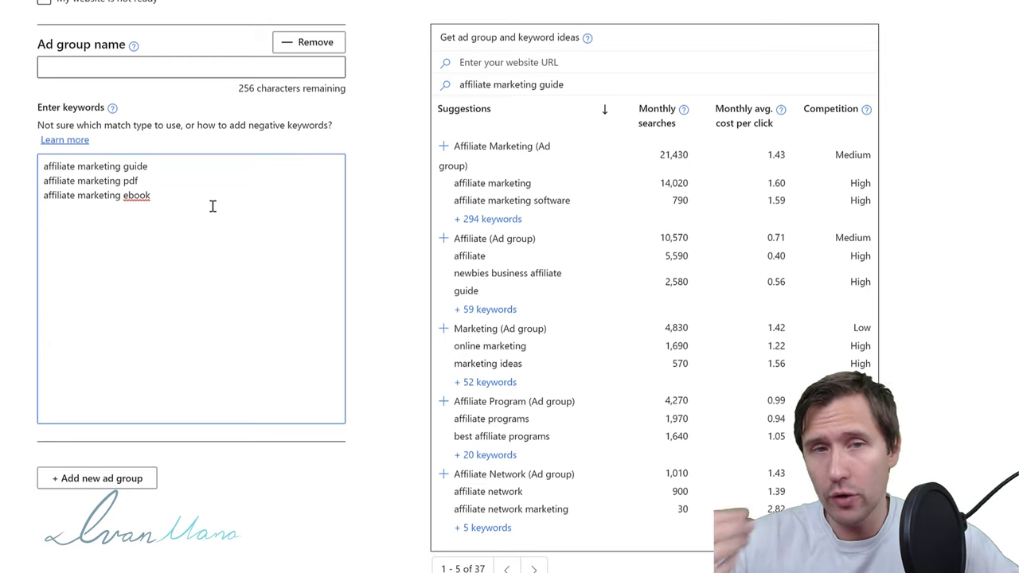
pyautogui.moveTo(78, 201); pyautogui.dragTo(24, 205)
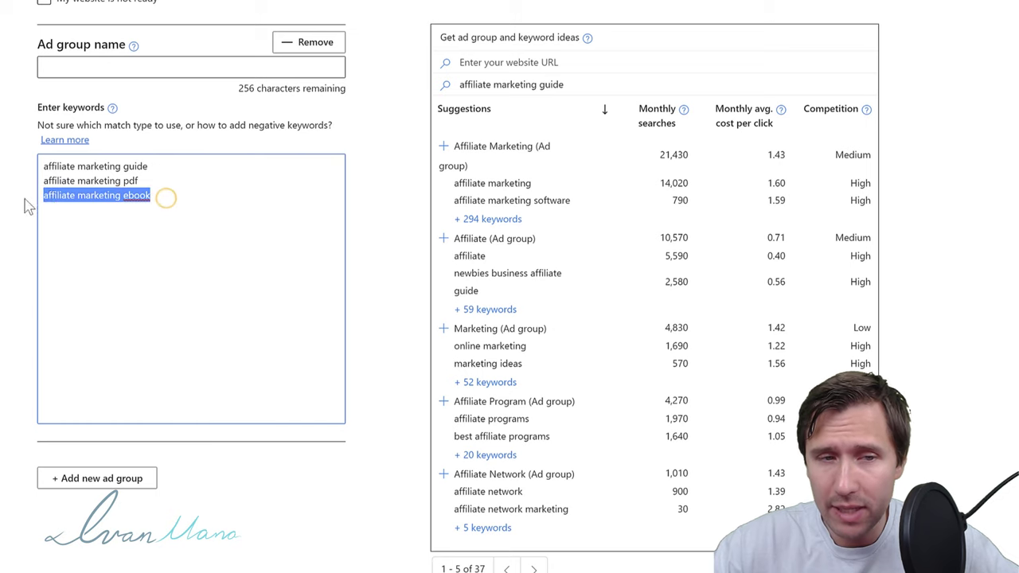
pyautogui.click(145, 187)
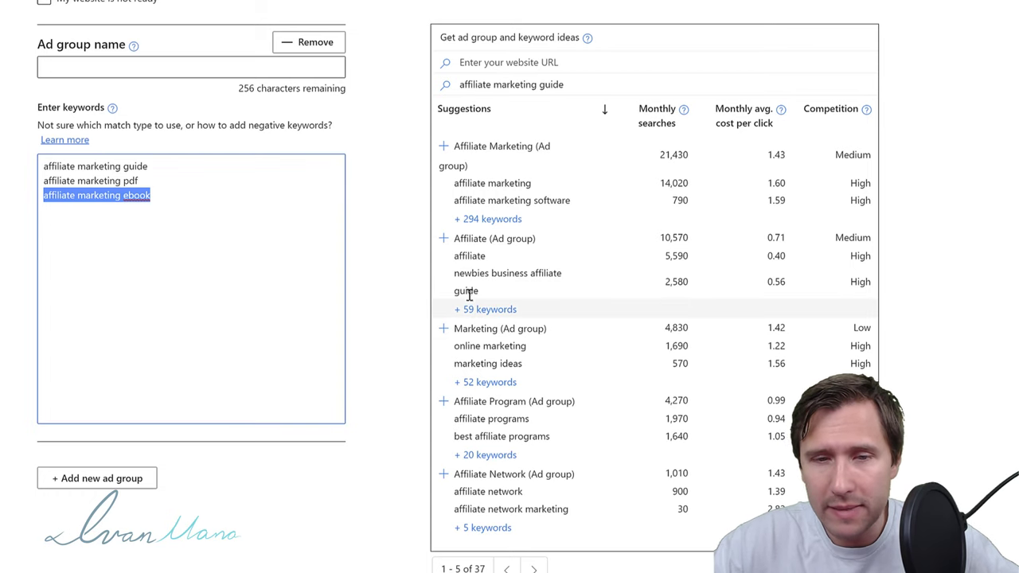
pyautogui.moveTo(473, 292); pyautogui.dragTo(441, 301)
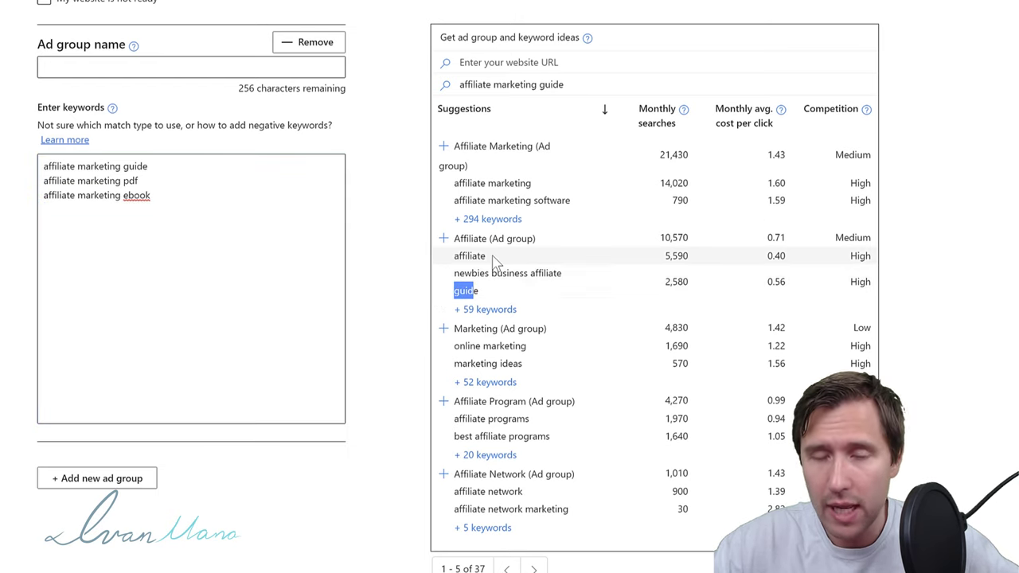
pyautogui.moveTo(489, 255); pyautogui.dragTo(426, 249)
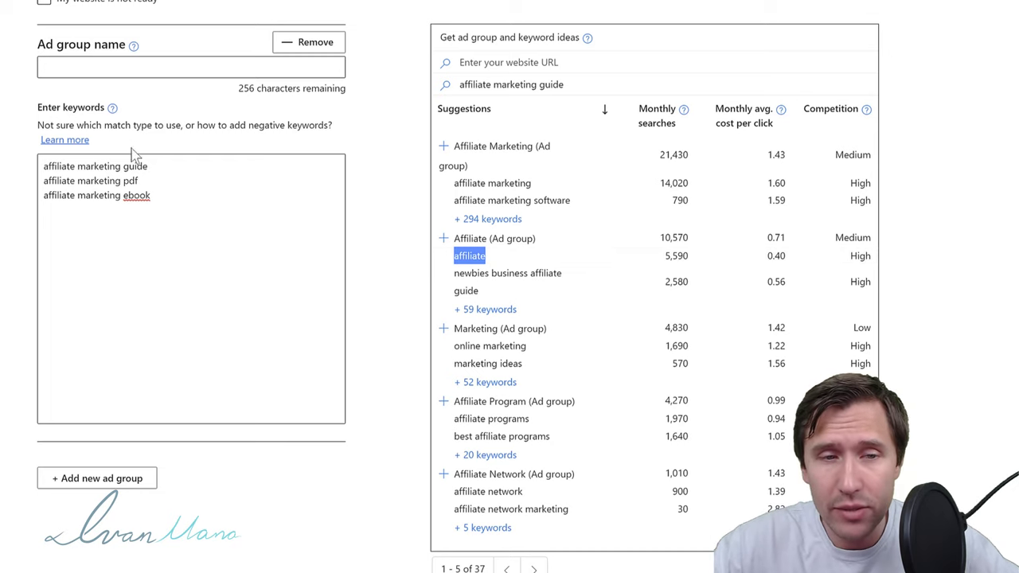
pyautogui.click(60, 168)
pyautogui.hotkey('ctrl', 'a')
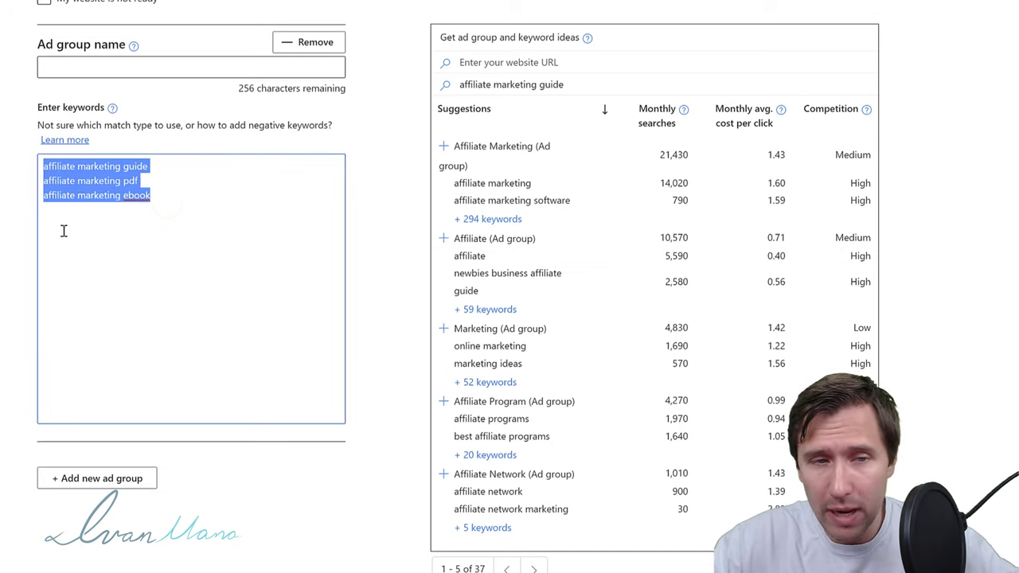
# Step: Name the ad group 'affiliate marketing guide'
pyautogui.click(103, 59)
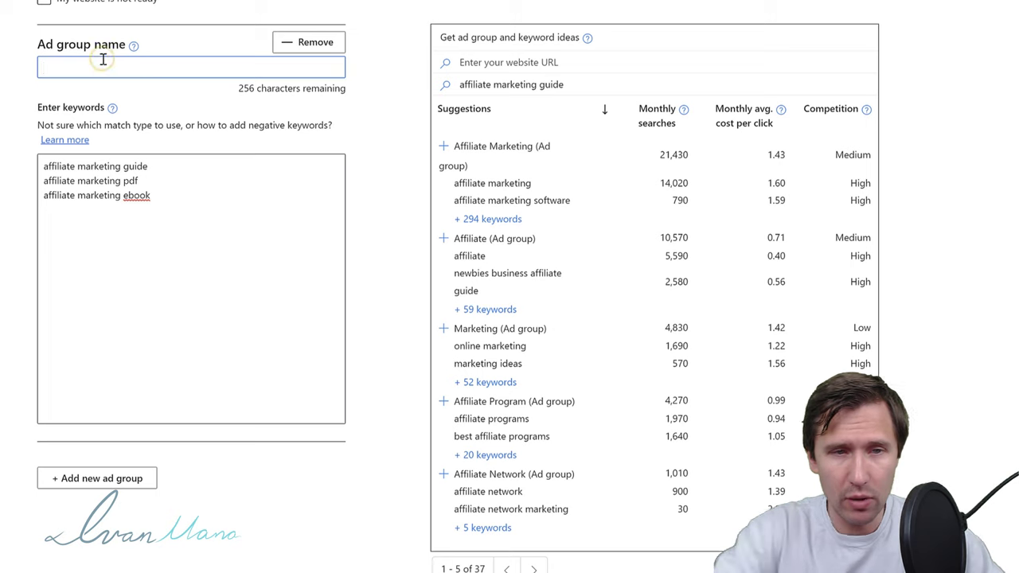
pyautogui.write('affiliate marketing guide')
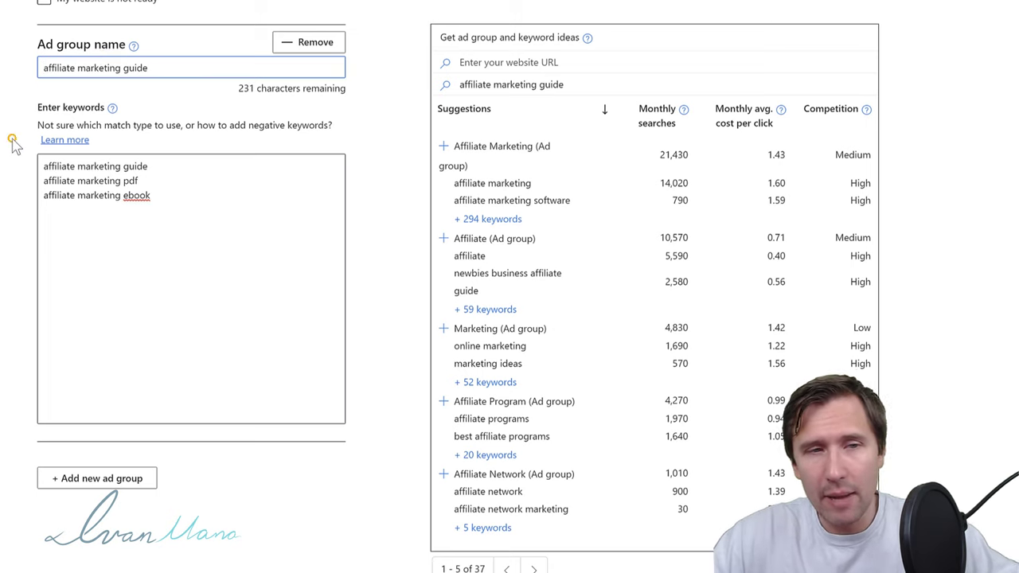
pyautogui.click(13, 141)
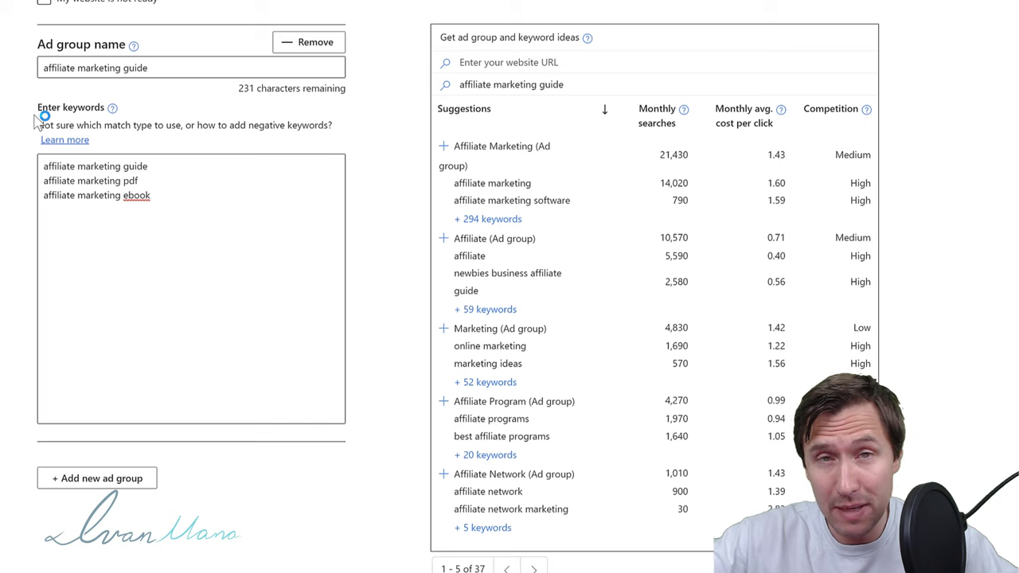
# Step: Select and then deselect the three entered keywords to review them
pyautogui.click(195, 201)
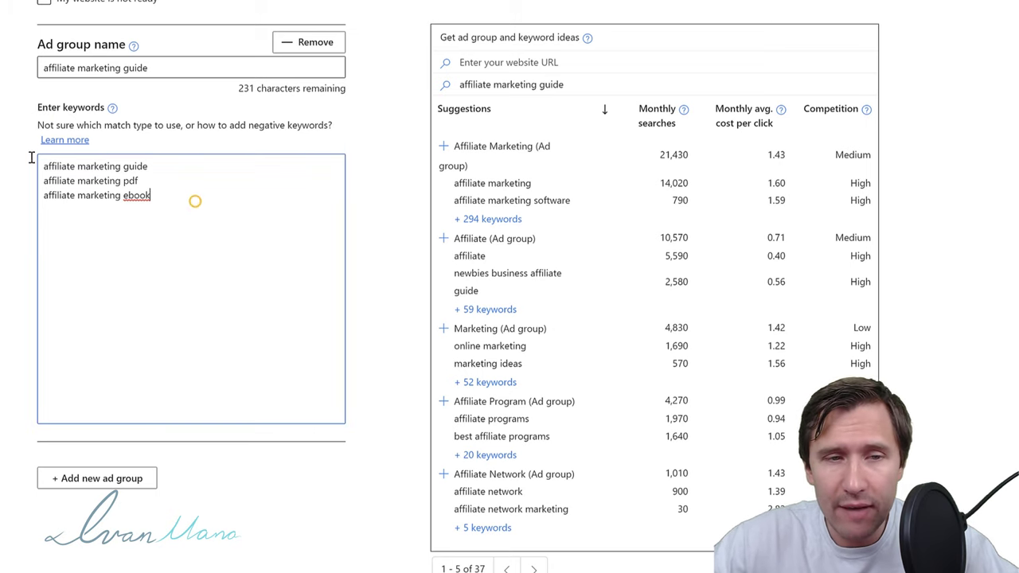
pyautogui.hotkey('ctrl', 'a')
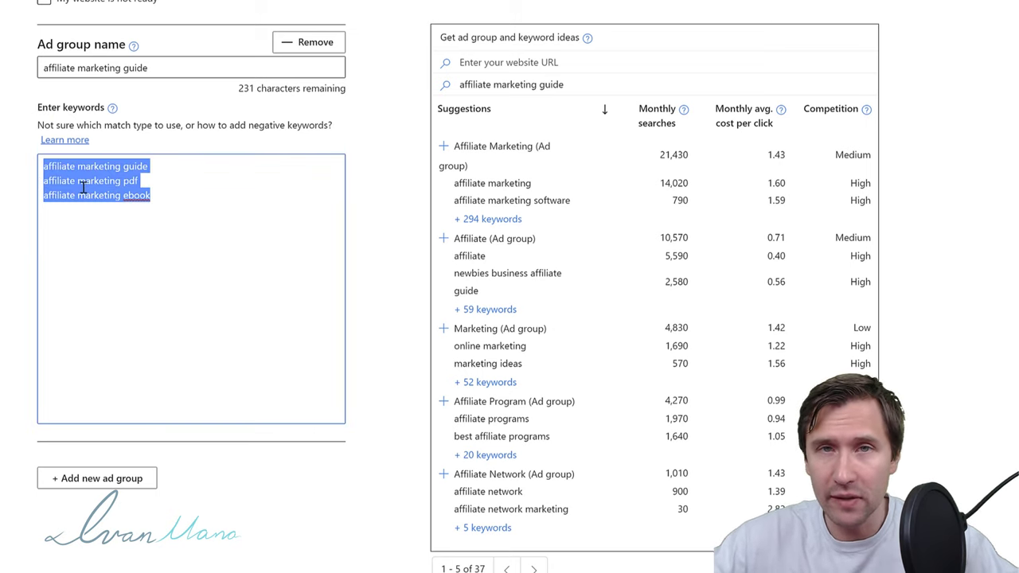
pyautogui.click(175, 199)
pyautogui.hotkey('ctrl', 'a')
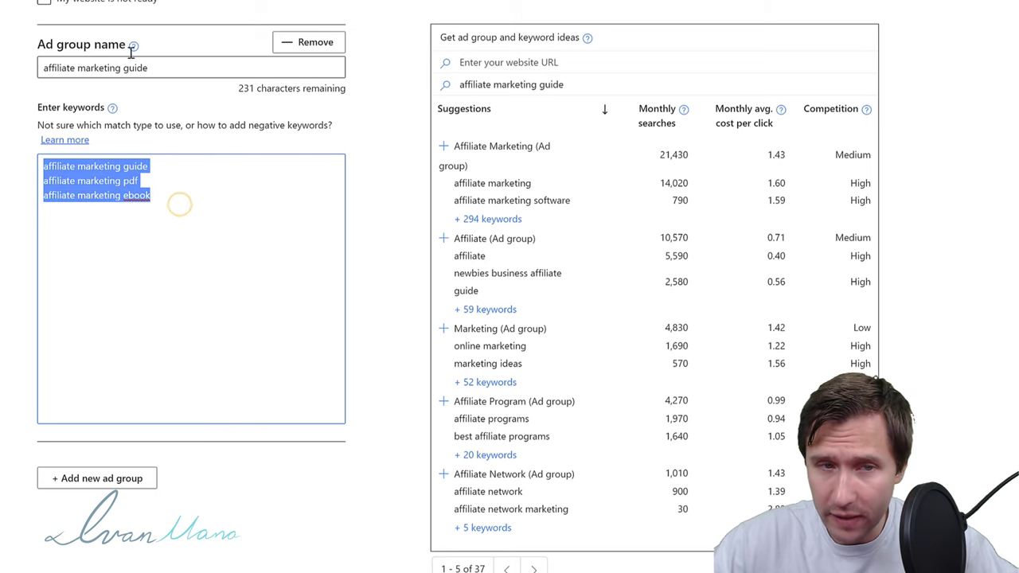
pyautogui.click(95, 270)
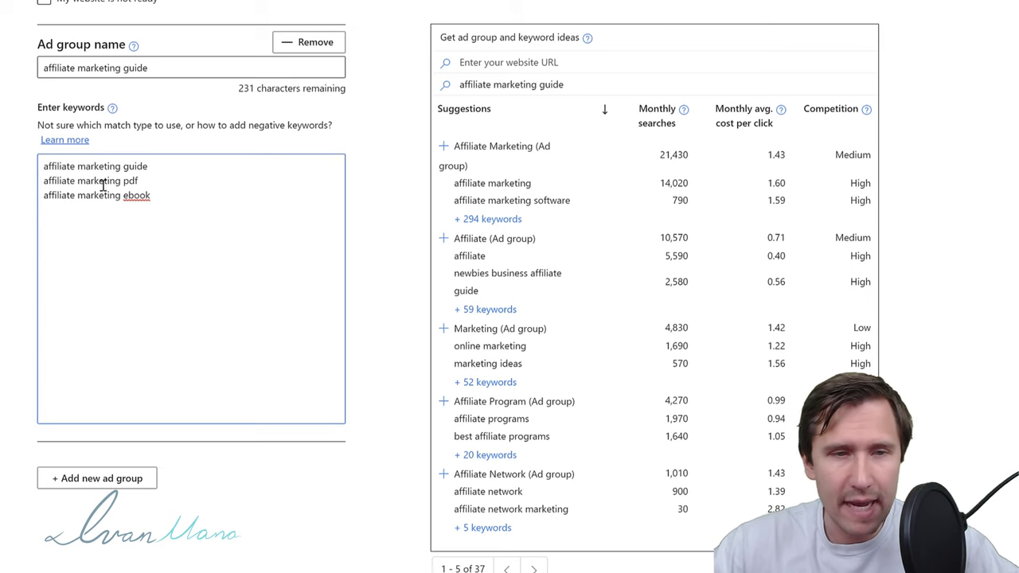
# Step: Highlight the three entered keywords and page to the next suggested ad groups
pyautogui.scroll(2, 35, 214)
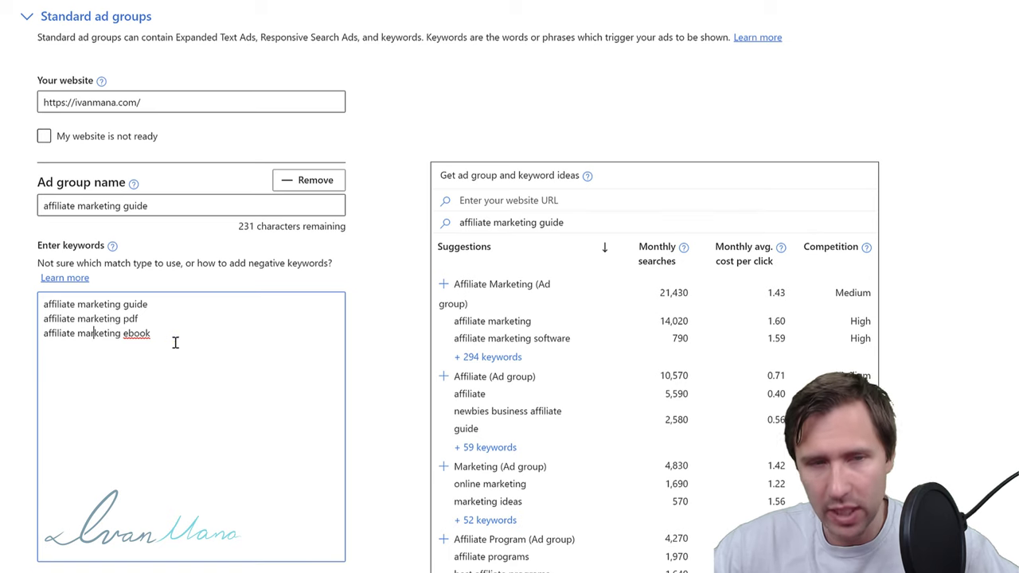
pyautogui.moveTo(175, 343); pyautogui.dragTo(24, 301)
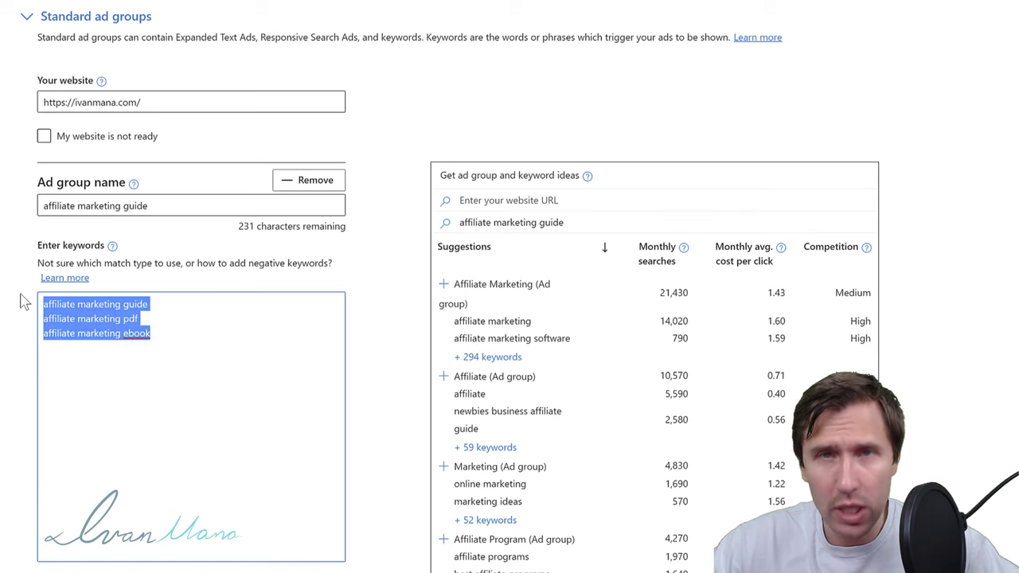
pyautogui.scroll(-2, 464, 328)
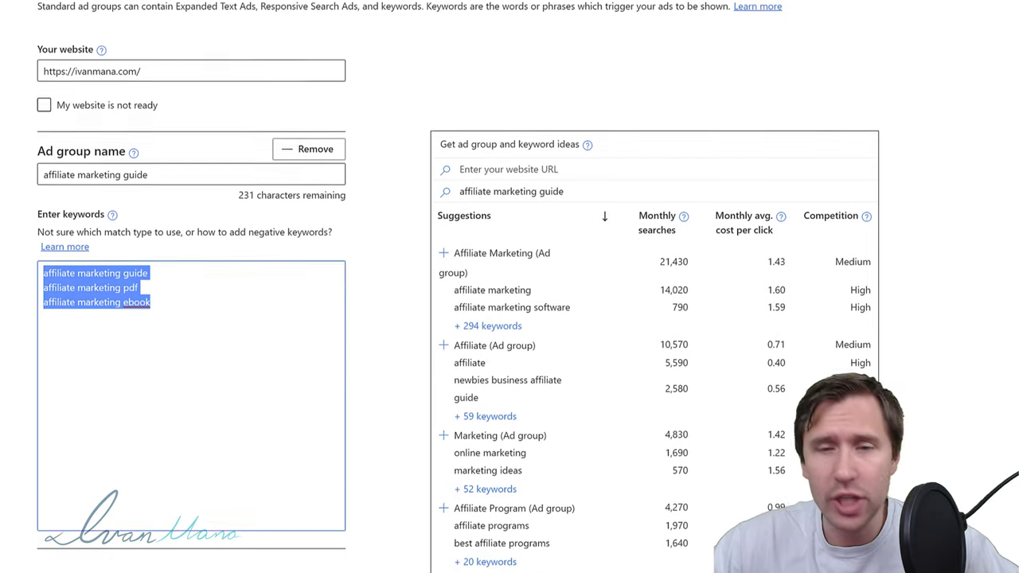
pyautogui.scroll(-2, 486, 403)
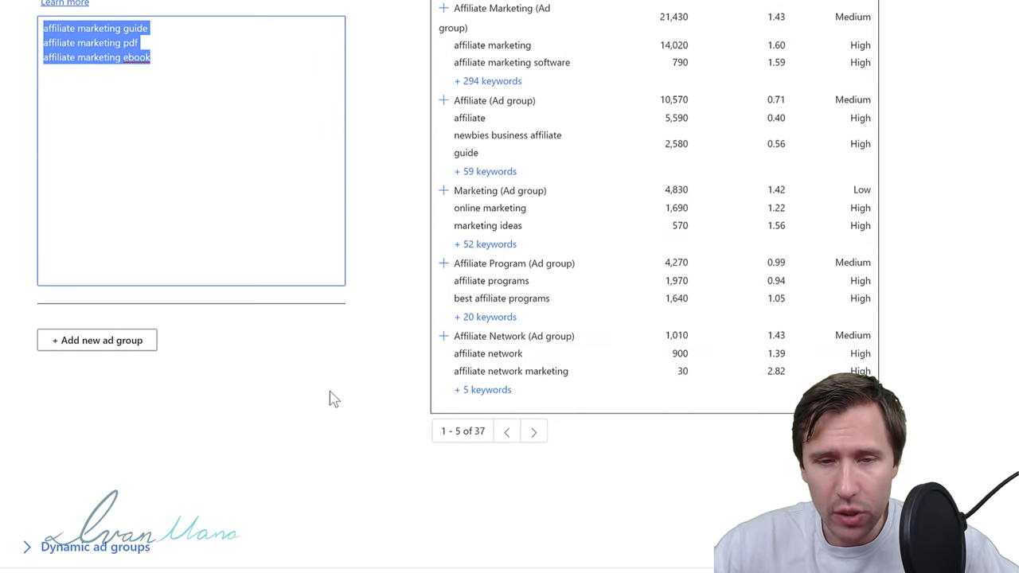
pyautogui.scroll(1, 332, 398)
pyautogui.click(534, 501)
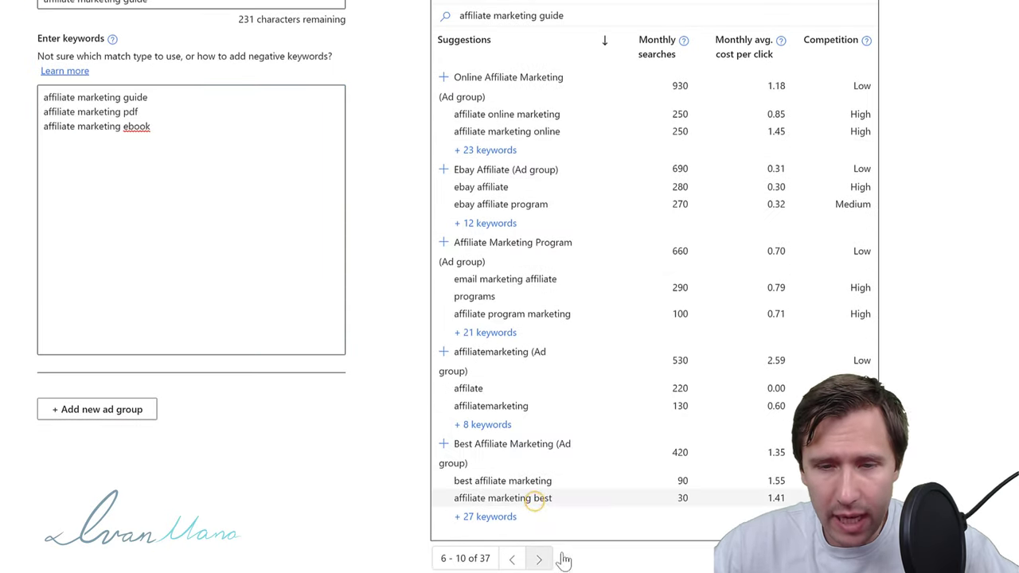
# Step: Preview the 27 Best Affiliate Marketing and Affiliate Marketing Program ideas, then page to Free Affiliate Marketing
pyautogui.click(475, 516)
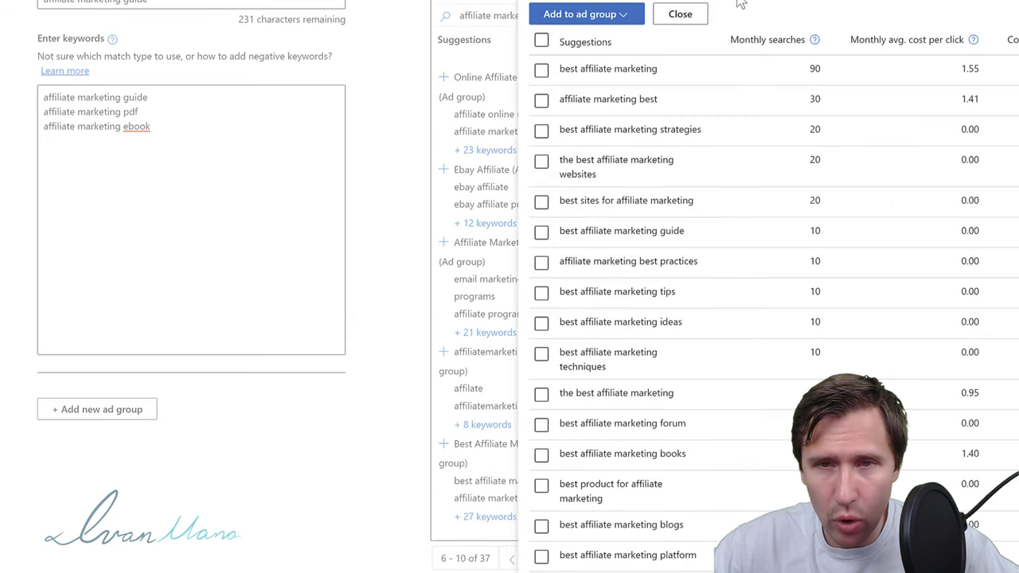
pyautogui.click(696, 16)
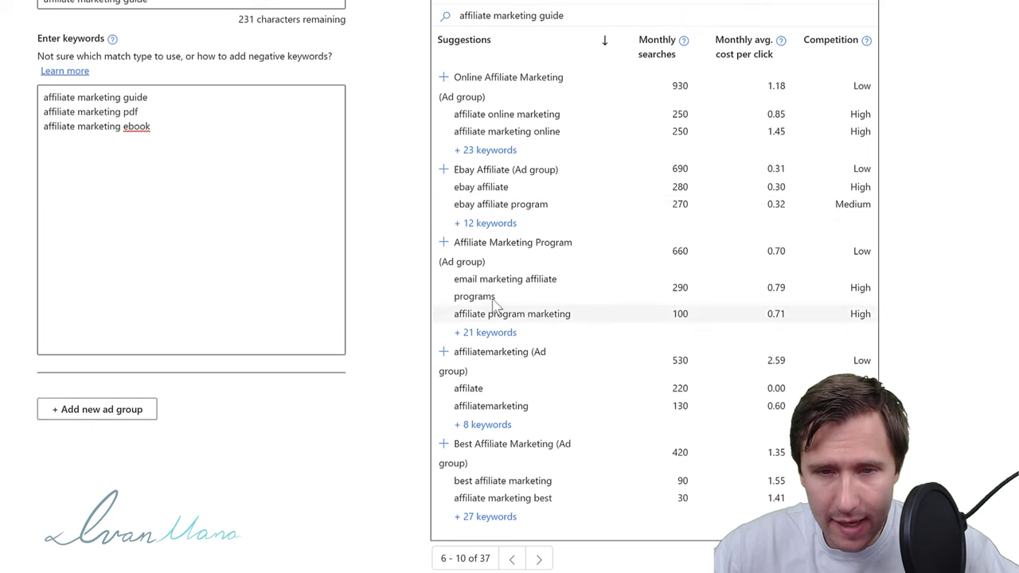
pyautogui.click(493, 332)
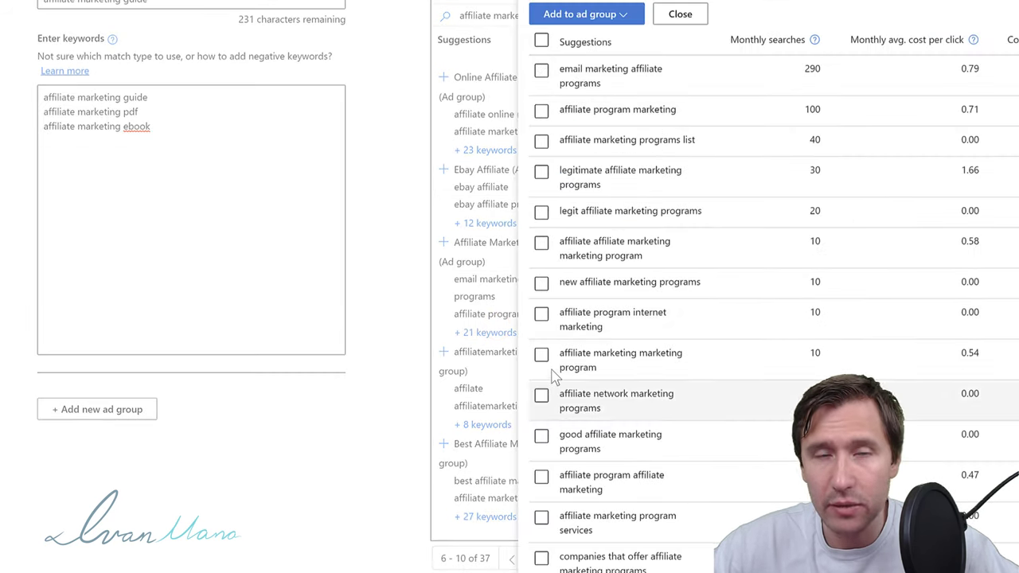
pyautogui.click(680, 14)
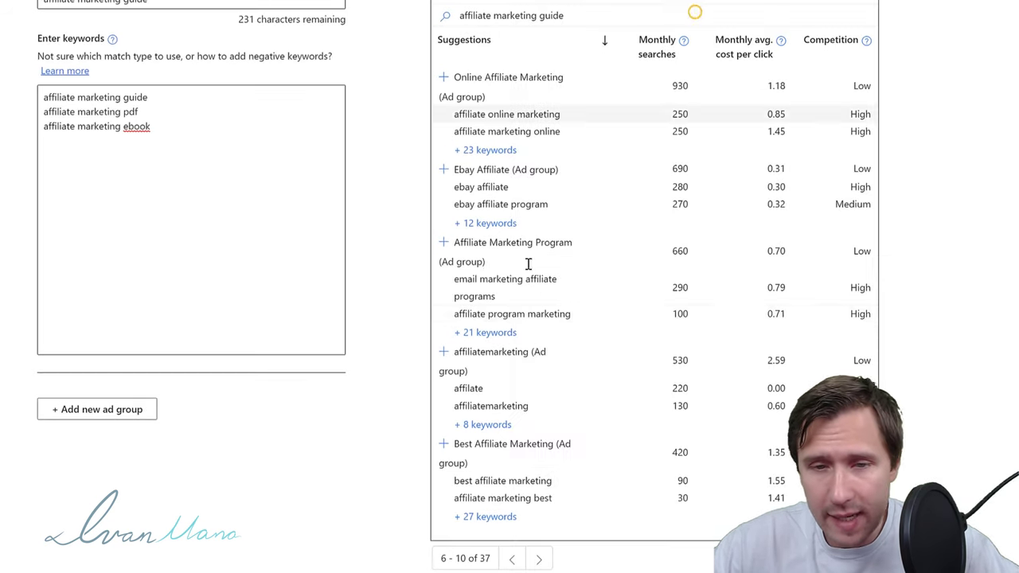
pyautogui.click(546, 557)
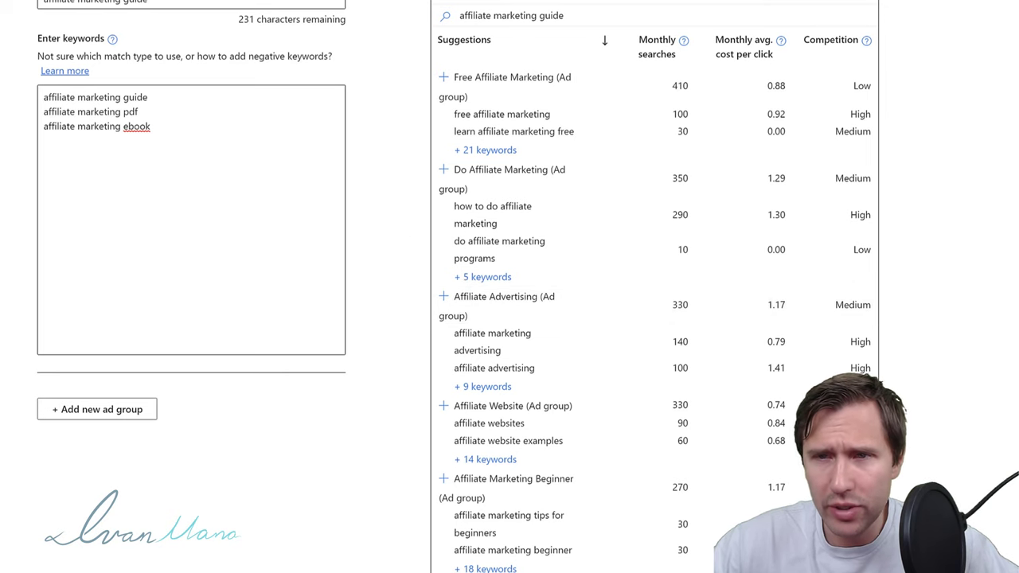
pyautogui.click(760, 31)
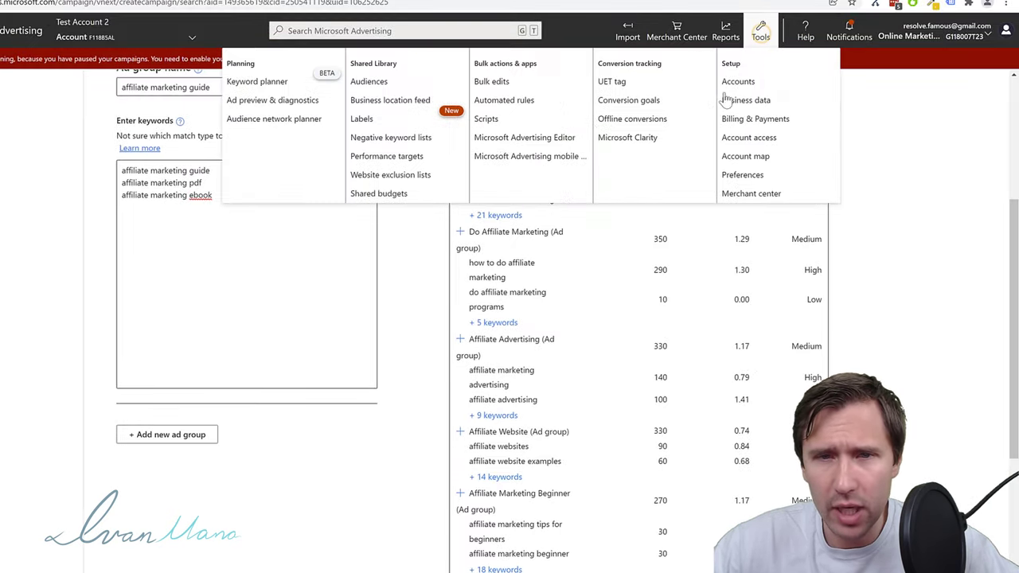
pyautogui.click(428, 272)
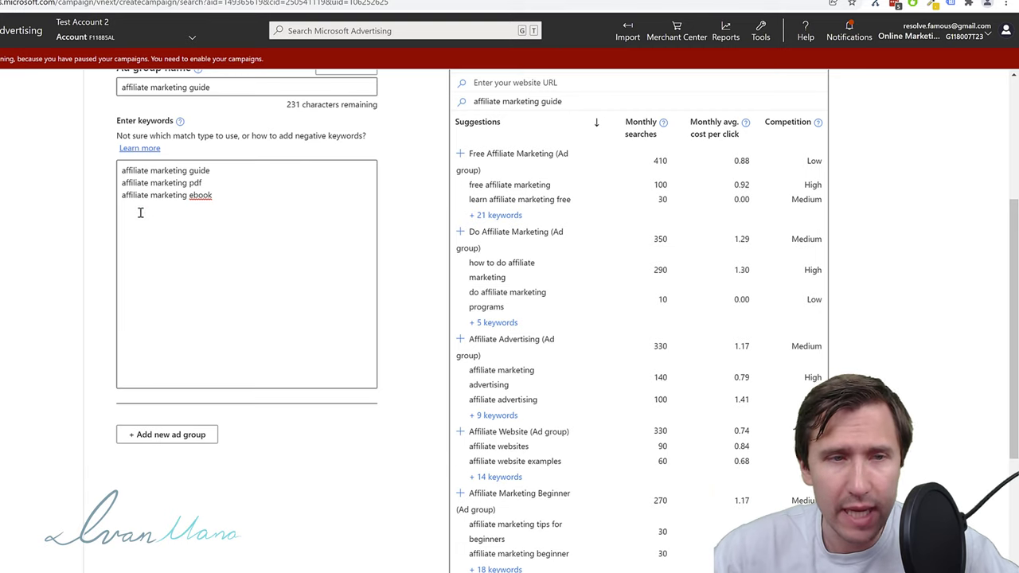
pyautogui.scroll(3, 102, 258)
# Step: Add blank lines after the first and the pdf keywords in the keyword list
pyautogui.click(241, 316)
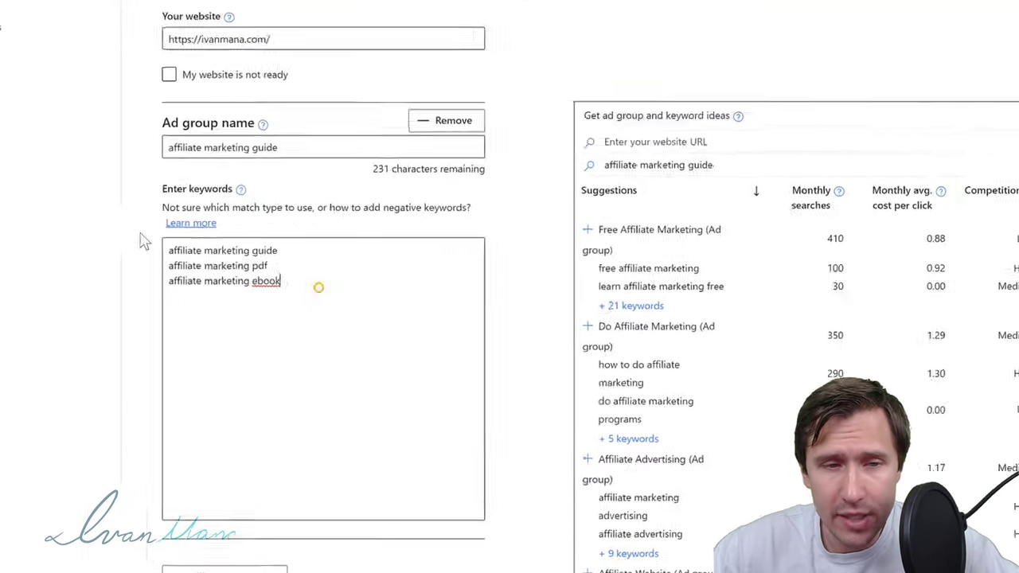
pyautogui.hotkey('ctrl', 'a')
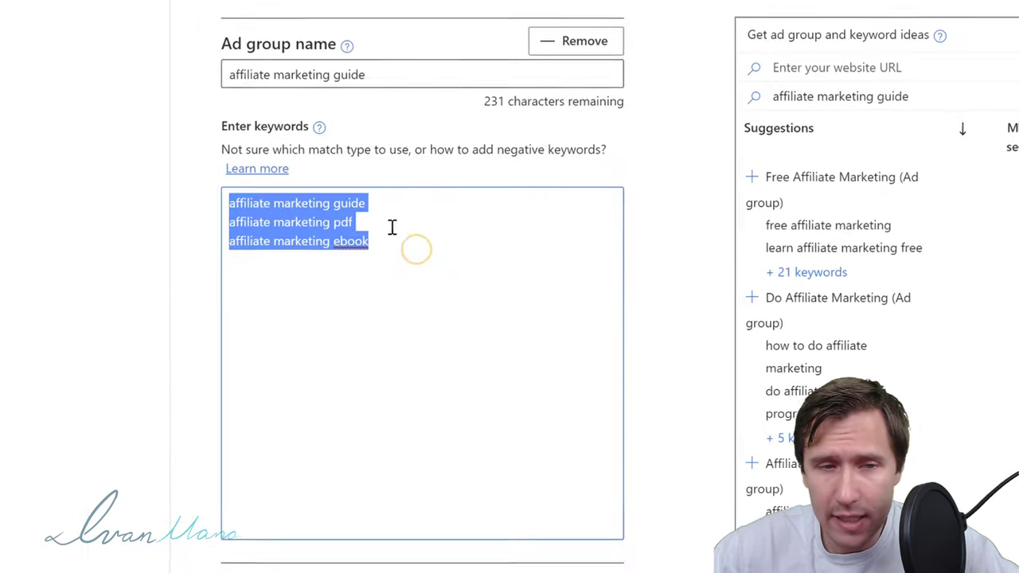
pyautogui.click(361, 269)
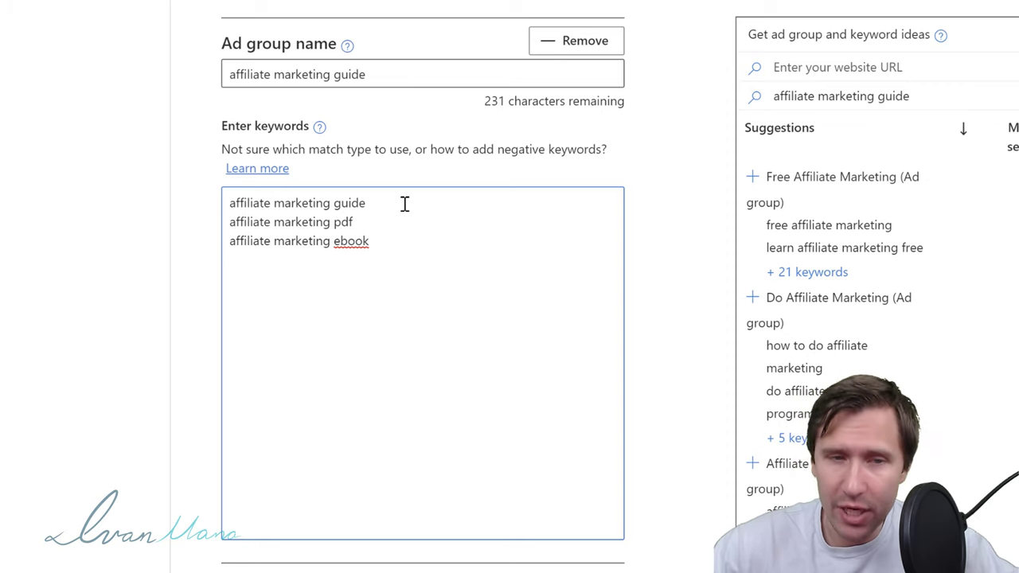
pyautogui.press('Return')
pyautogui.click(394, 241)
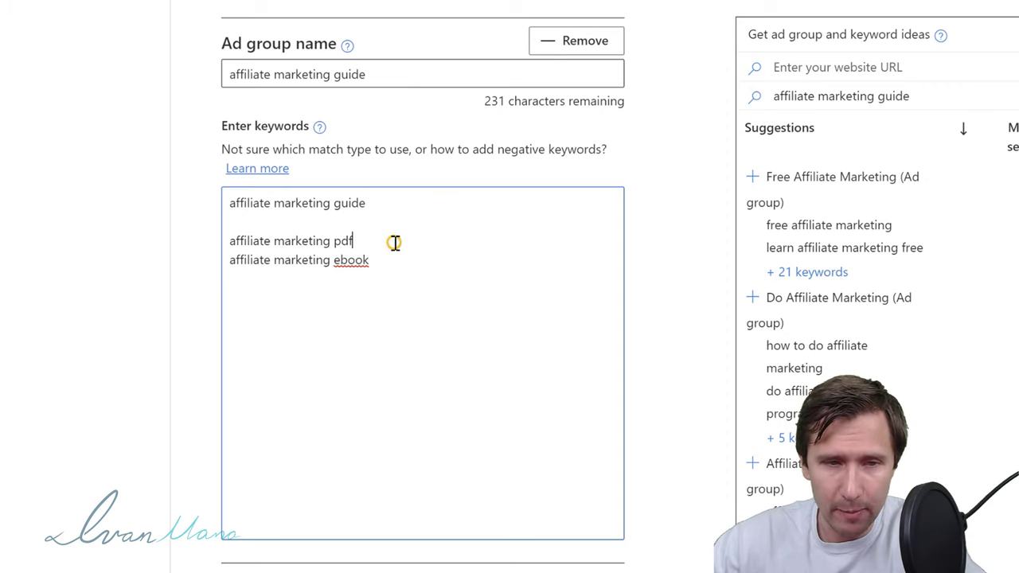
pyautogui.press('Return')
# Step: Wrap the first keyword in square brackets as [affiliate marketing guide]
pyautogui.click(232, 204)
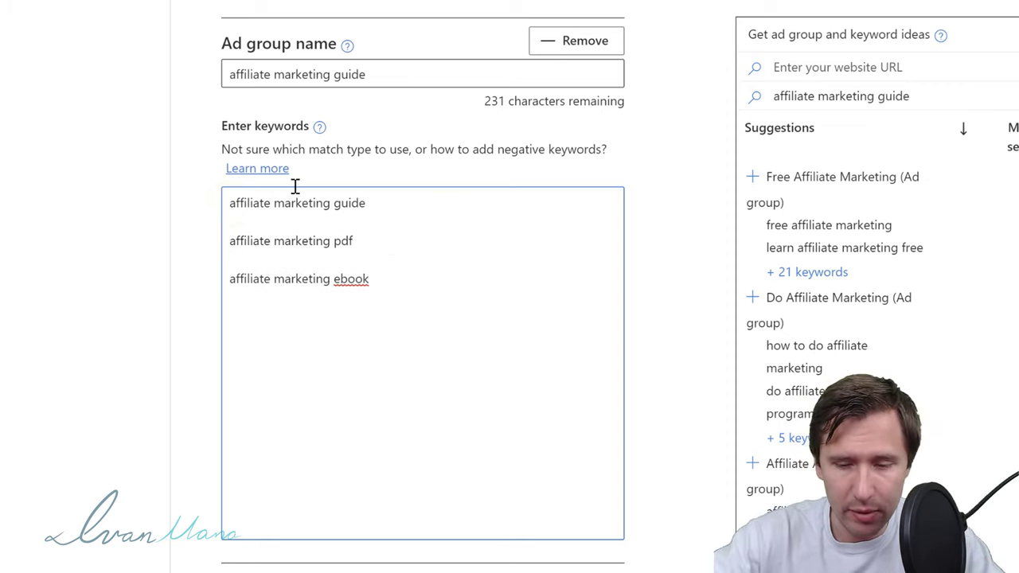
pyautogui.write('[')
pyautogui.click(401, 201)
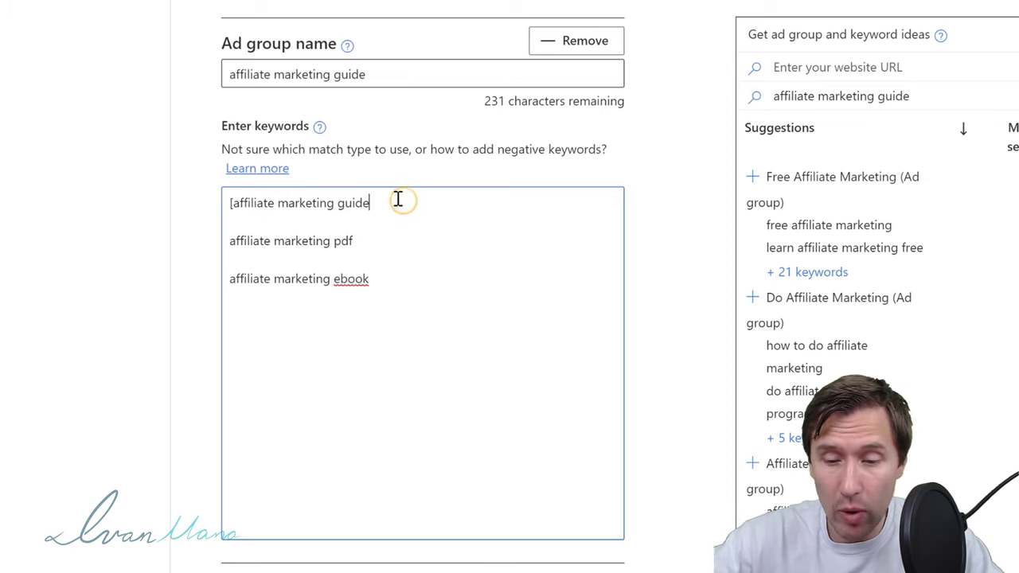
pyautogui.write(']')
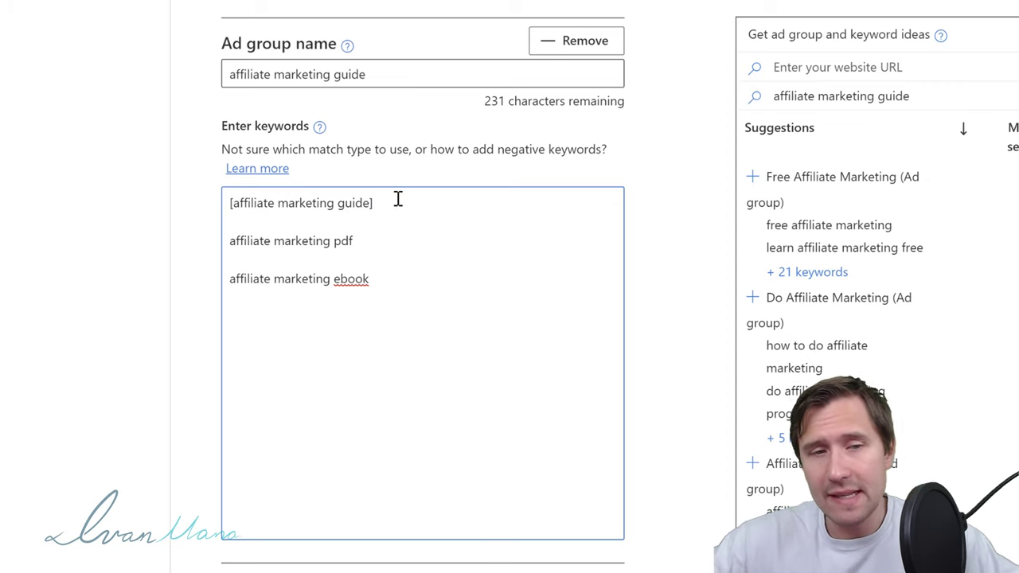
# Step: Highlight the exact-match [affiliate marketing guide] keyword and the words guide and ebook
pyautogui.moveTo(409, 199); pyautogui.dragTo(175, 191)
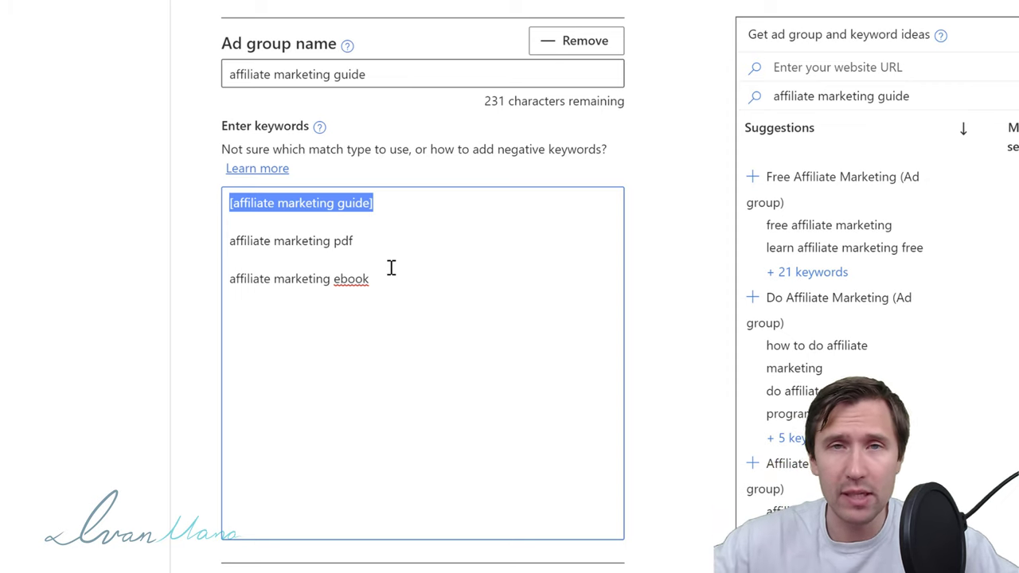
pyautogui.click(389, 202)
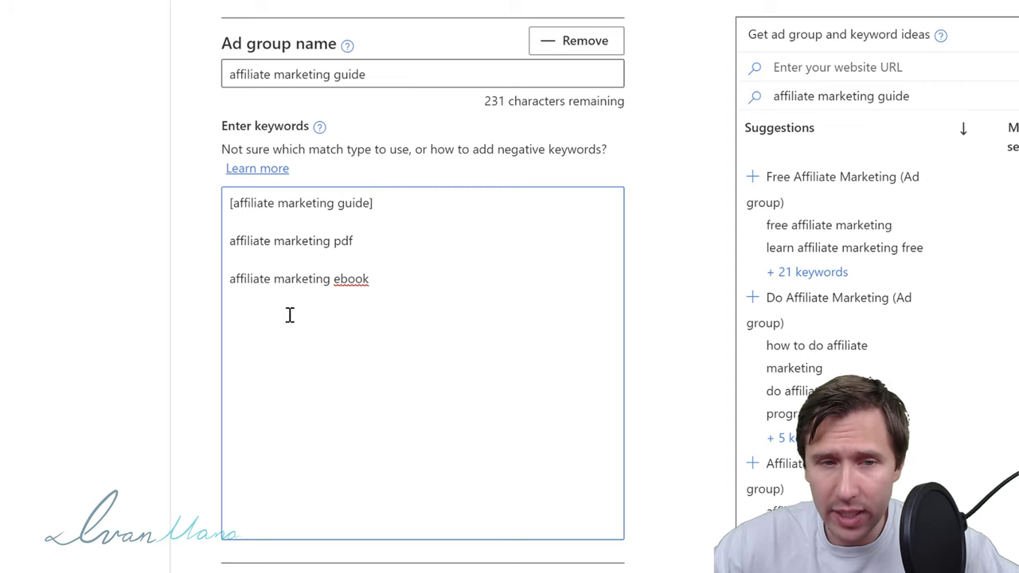
pyautogui.moveTo(230, 203); pyautogui.dragTo(379, 220)
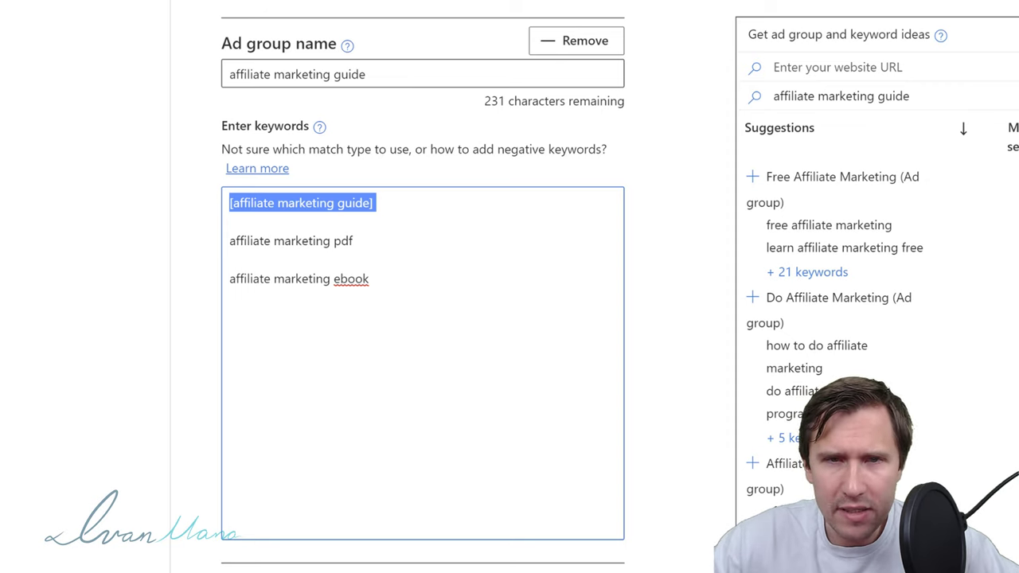
pyautogui.click(510, 285)
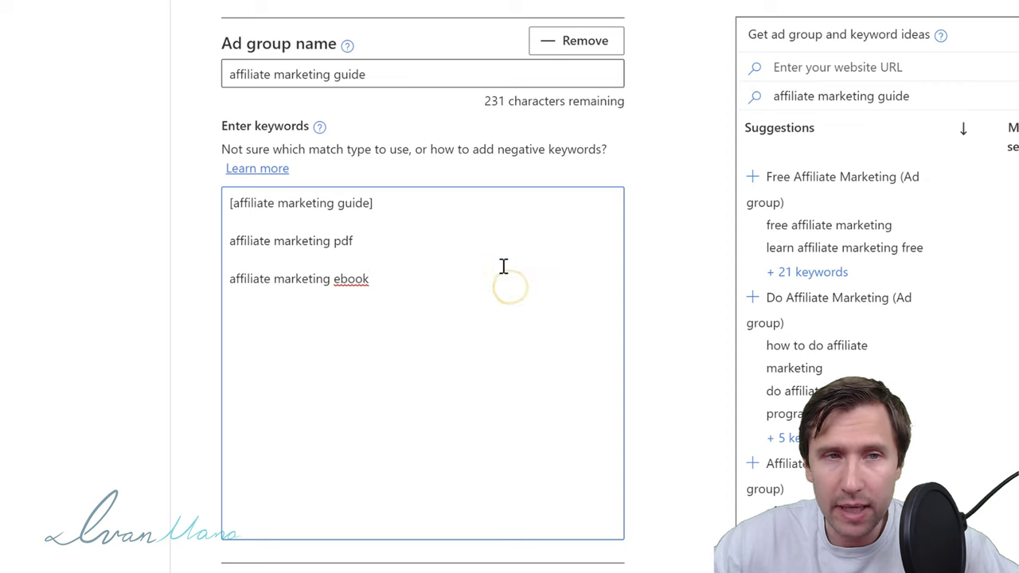
pyautogui.moveTo(395, 204); pyautogui.dragTo(216, 216)
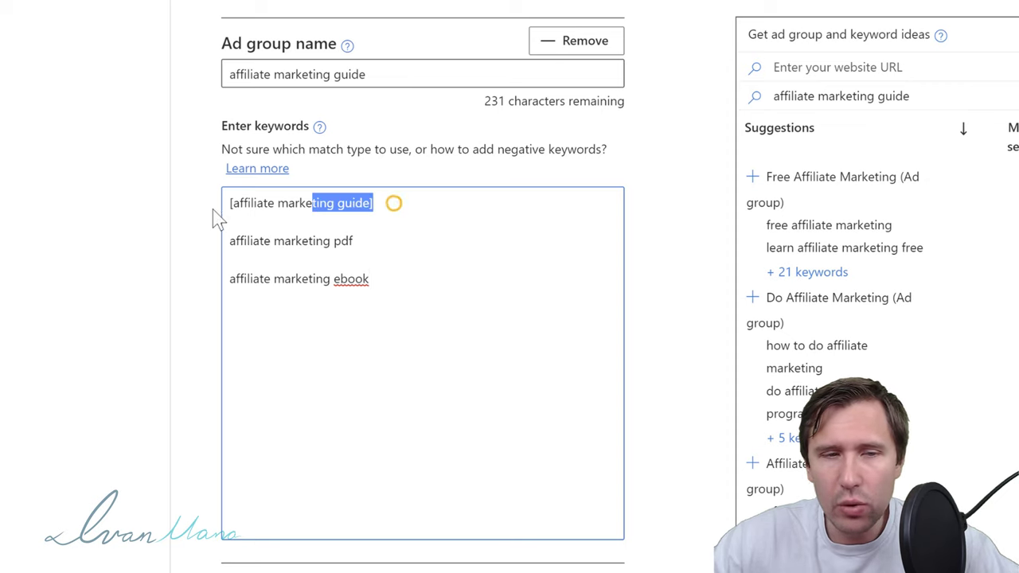
pyautogui.click(339, 252)
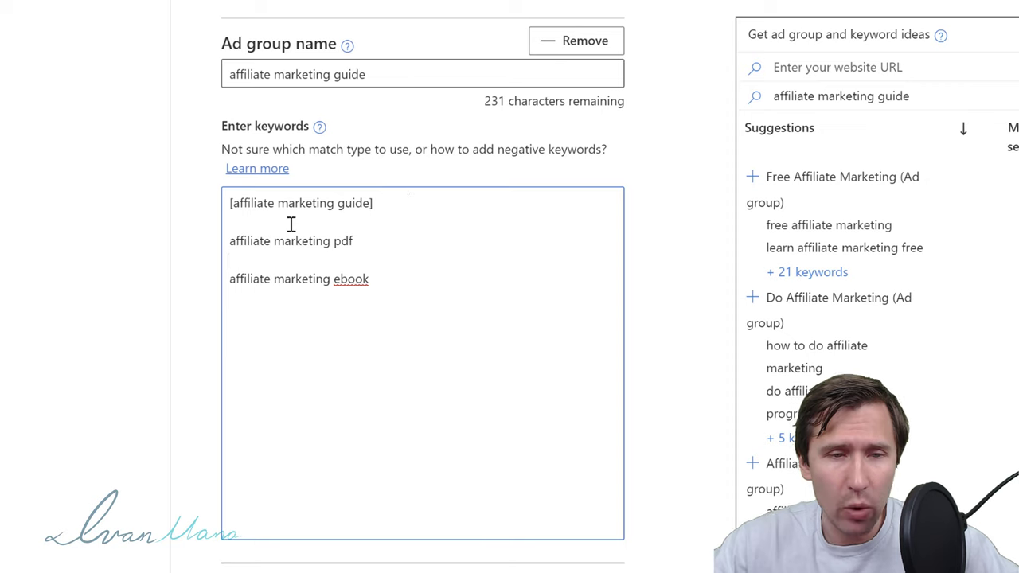
pyautogui.moveTo(230, 203); pyautogui.dragTo(380, 203)
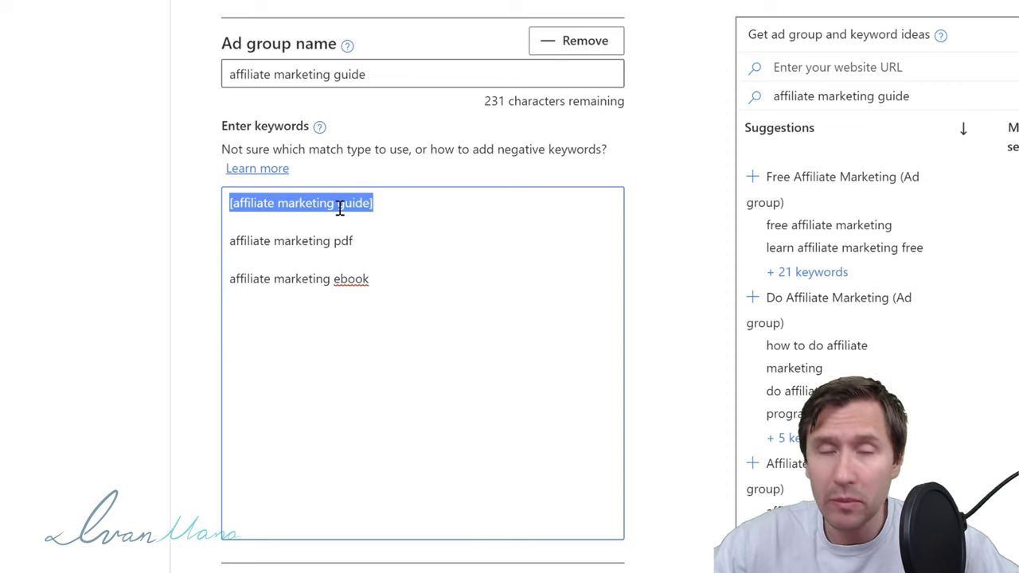
pyautogui.doubleClick(343, 203)
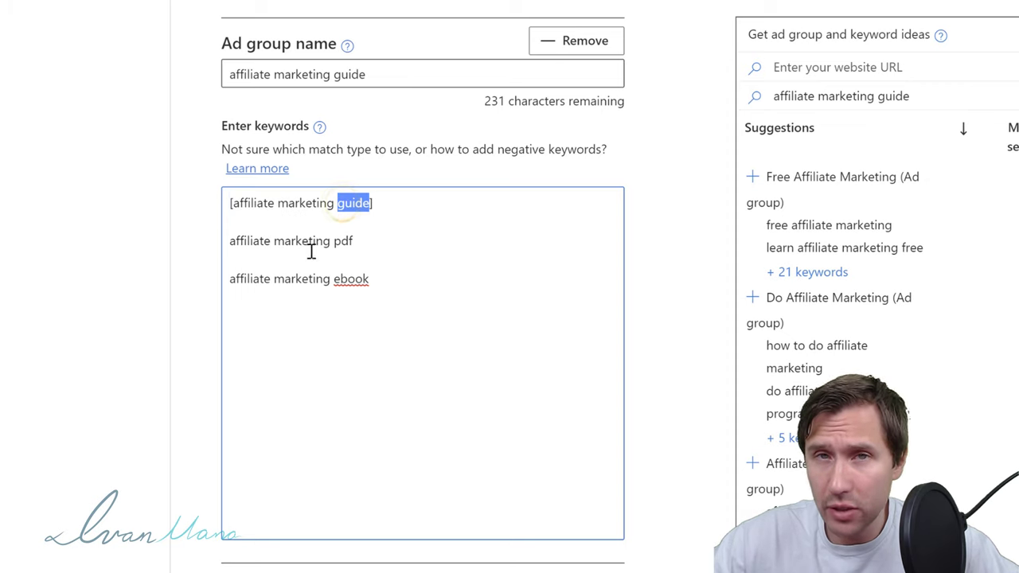
pyautogui.click(322, 274)
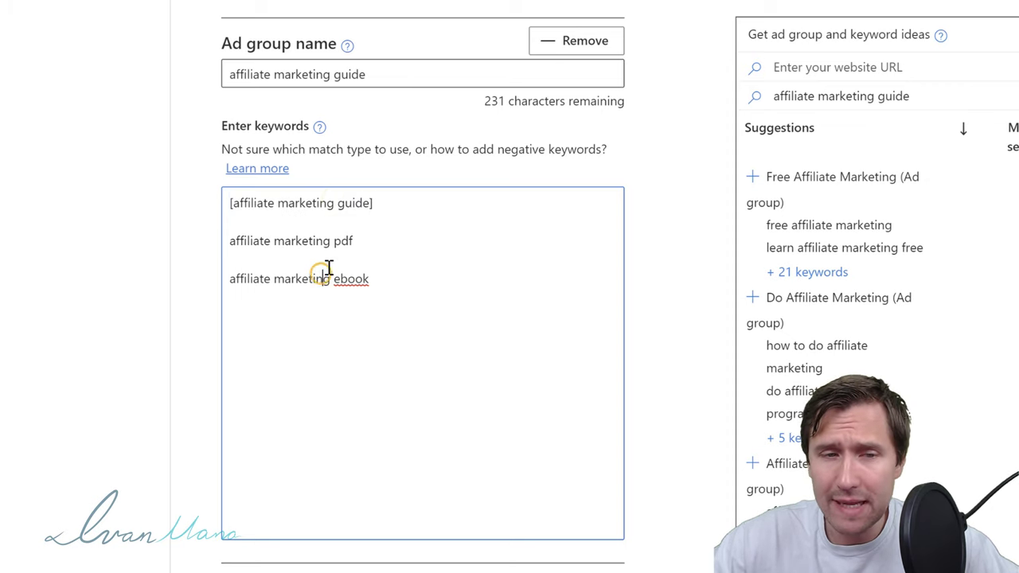
pyautogui.doubleClick(350, 203)
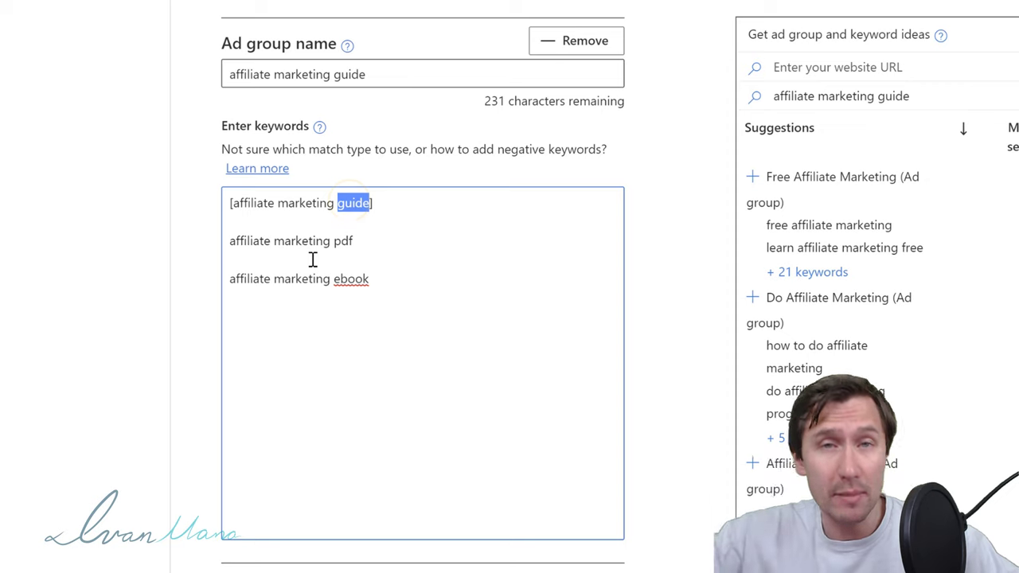
pyautogui.doubleClick(353, 277)
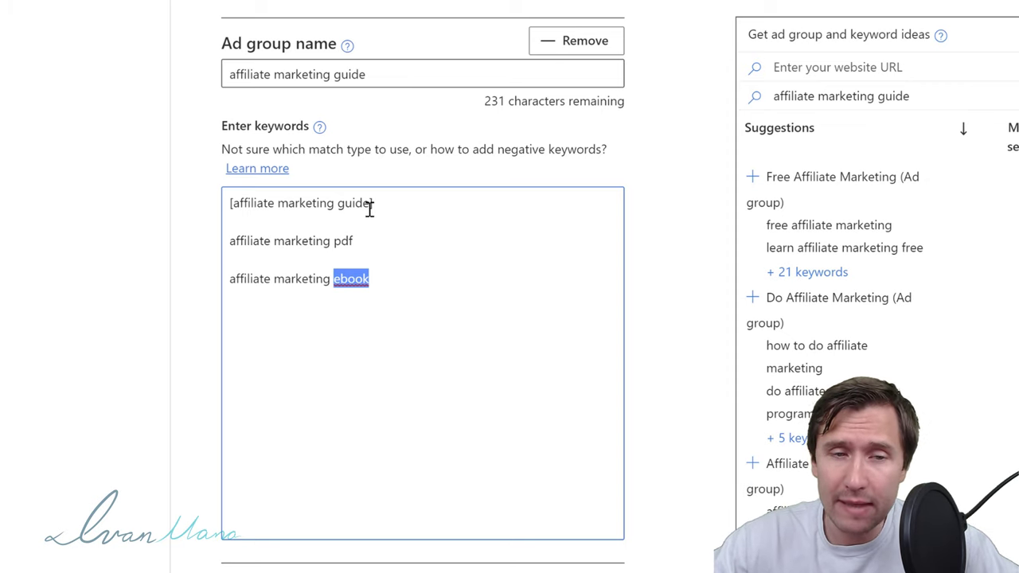
# Step: Point out the opening and closing brackets around the exact-match keyword
pyautogui.moveTo(371, 205); pyautogui.dragTo(340, 207)
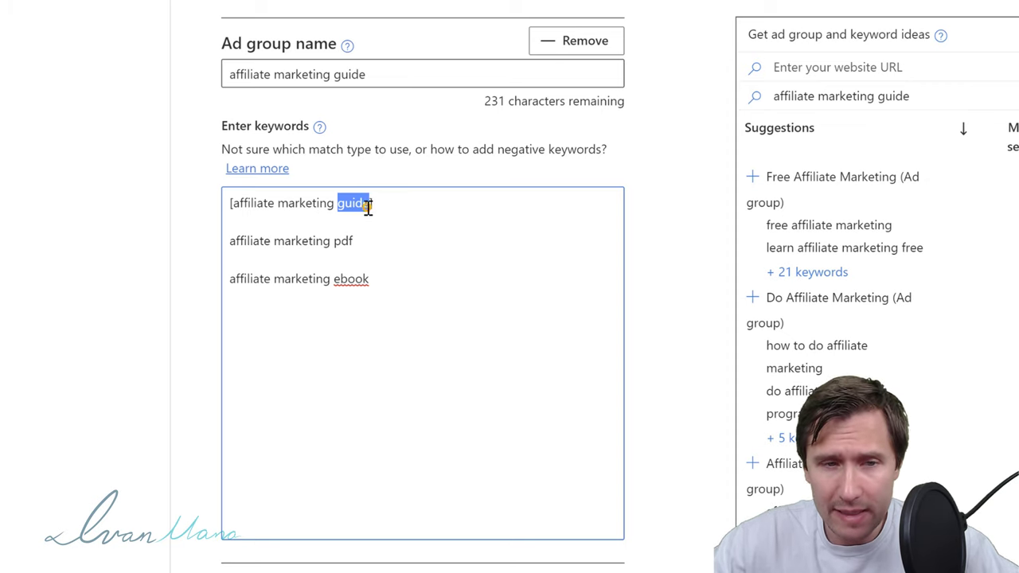
pyautogui.moveTo(372, 205); pyautogui.dragTo(369, 205)
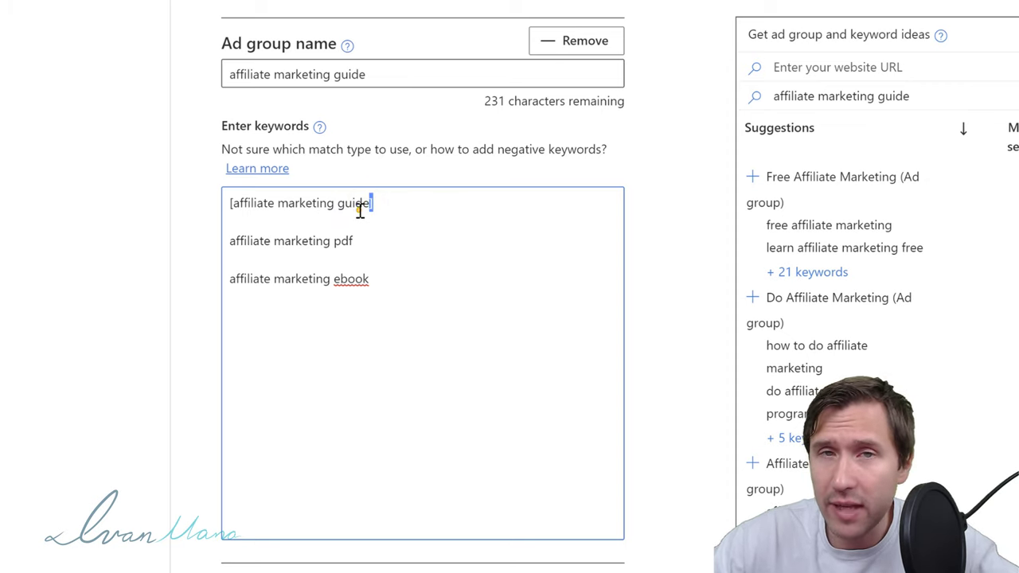
pyautogui.doubleClick(356, 203)
pyautogui.moveTo(231, 204); pyautogui.dragTo(253, 204)
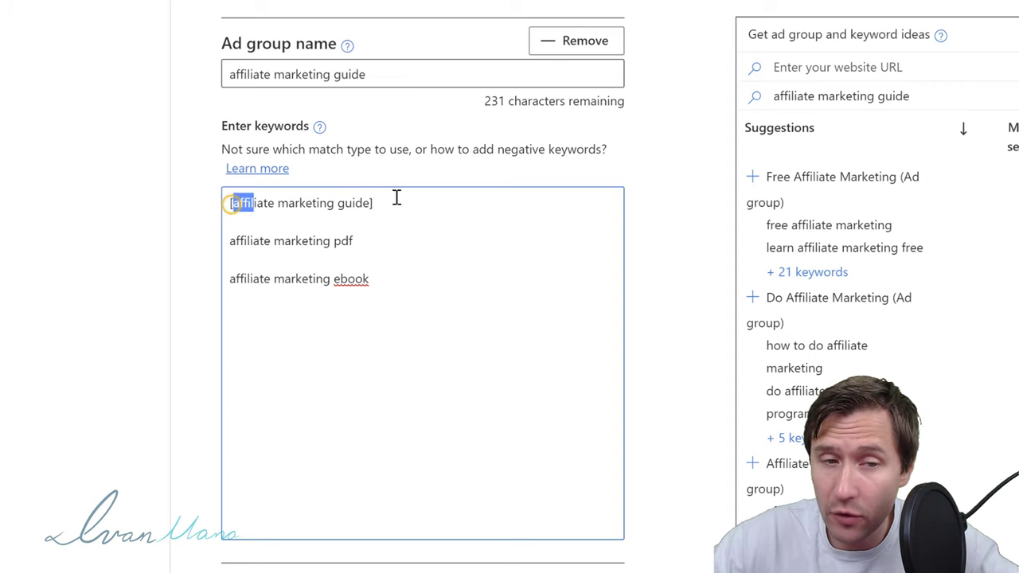
pyautogui.moveTo(396, 197); pyautogui.dragTo(428, 212)
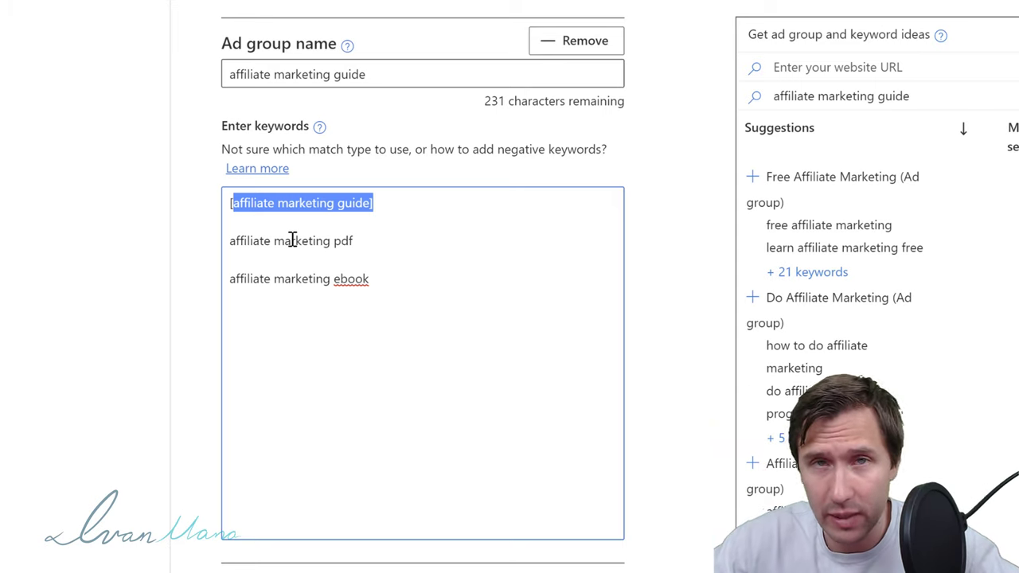
pyautogui.click(275, 208)
pyautogui.moveTo(229, 203); pyautogui.dragTo(406, 203)
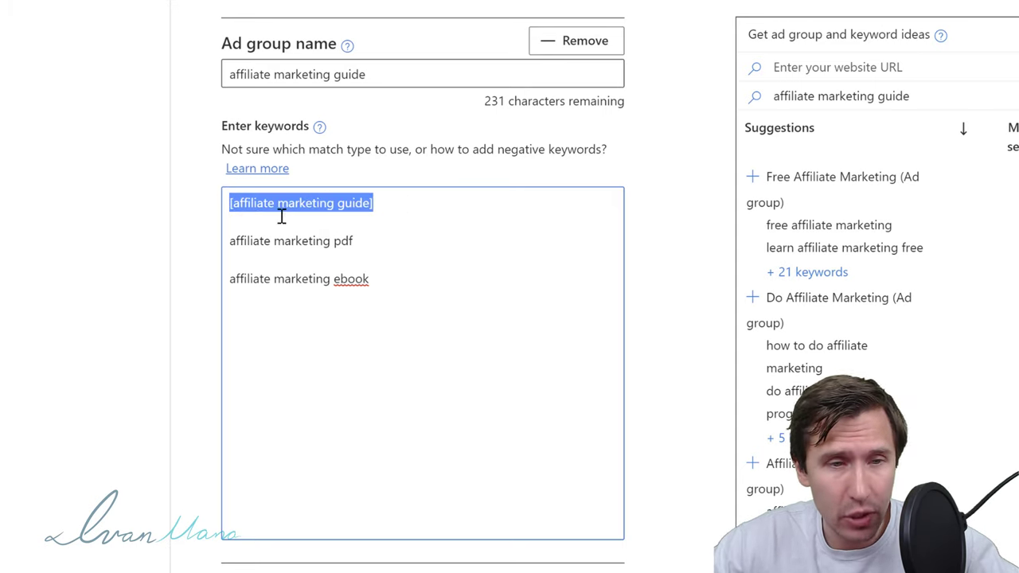
pyautogui.moveTo(239, 203); pyautogui.dragTo(377, 206)
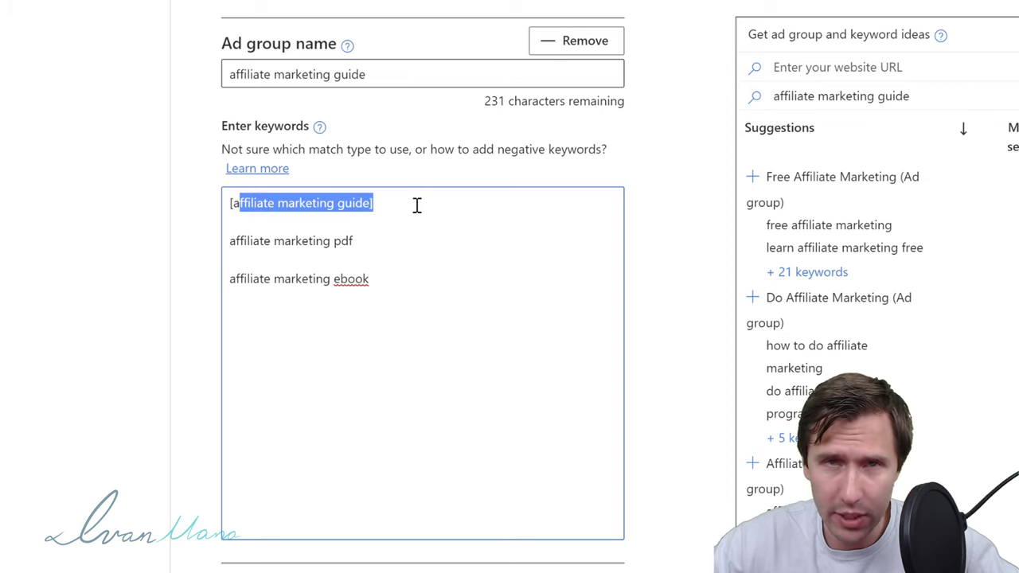
pyautogui.click(251, 203)
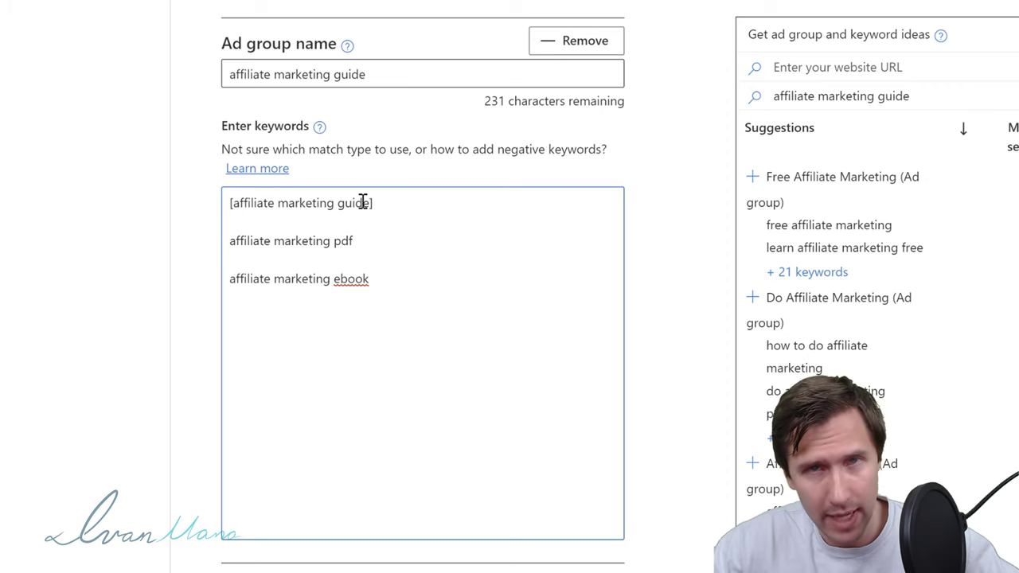
pyautogui.moveTo(374, 201); pyautogui.dragTo(226, 206)
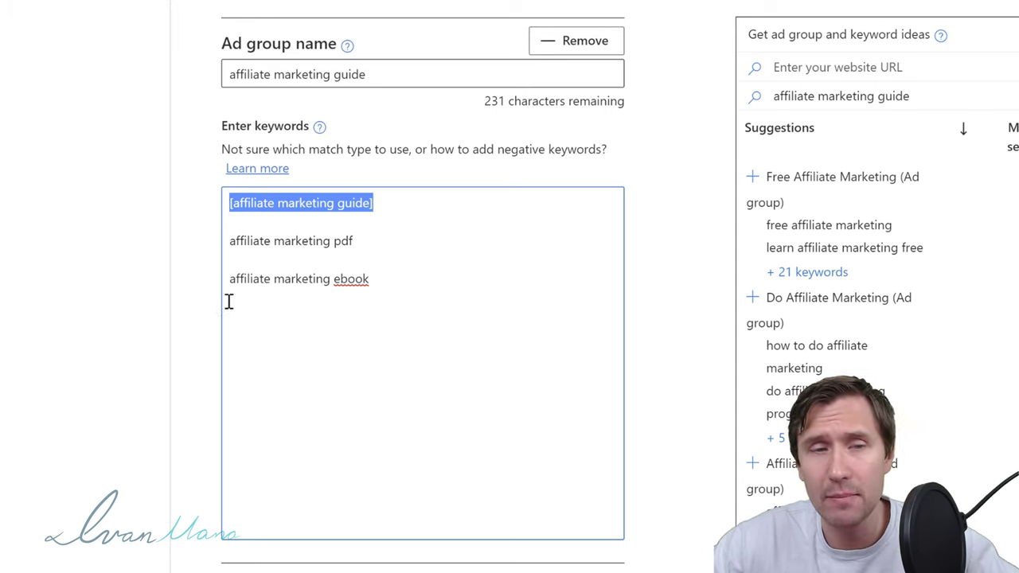
pyautogui.click(230, 240)
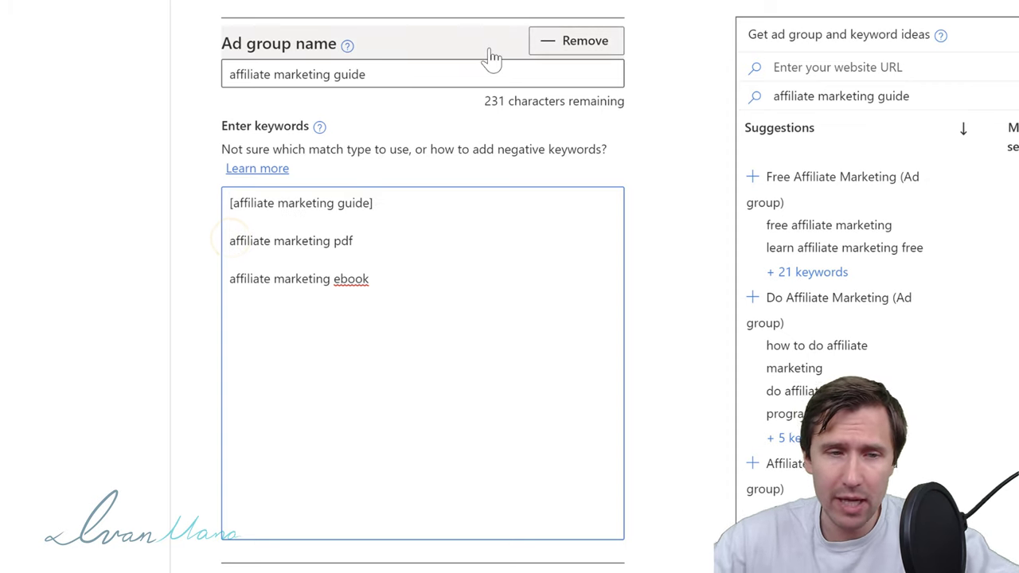
# Step: Wrap 'affiliate marketing pdf' in double quotes and compare it with the bracketed keyword
pyautogui.write('"')
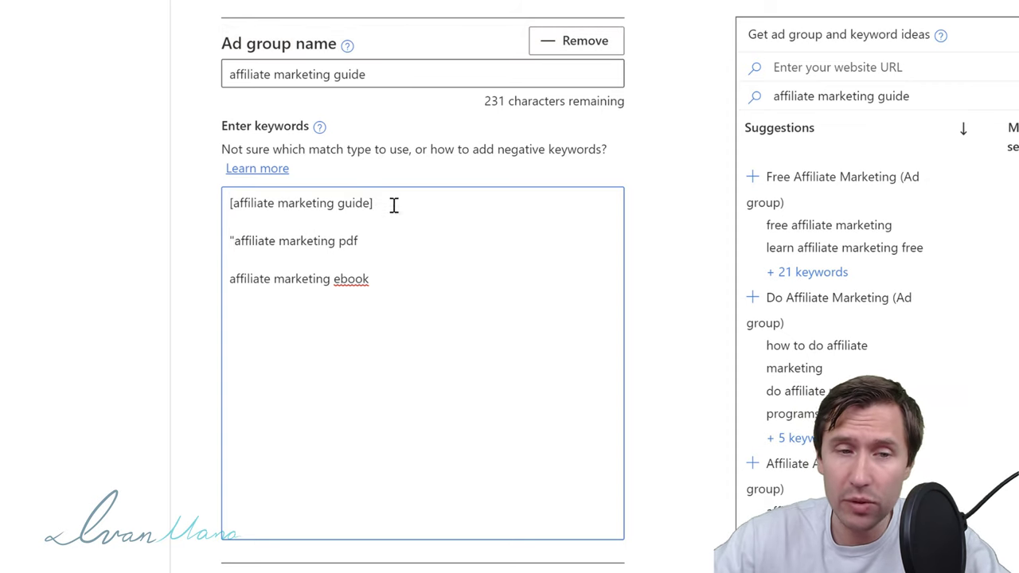
pyautogui.click(371, 239)
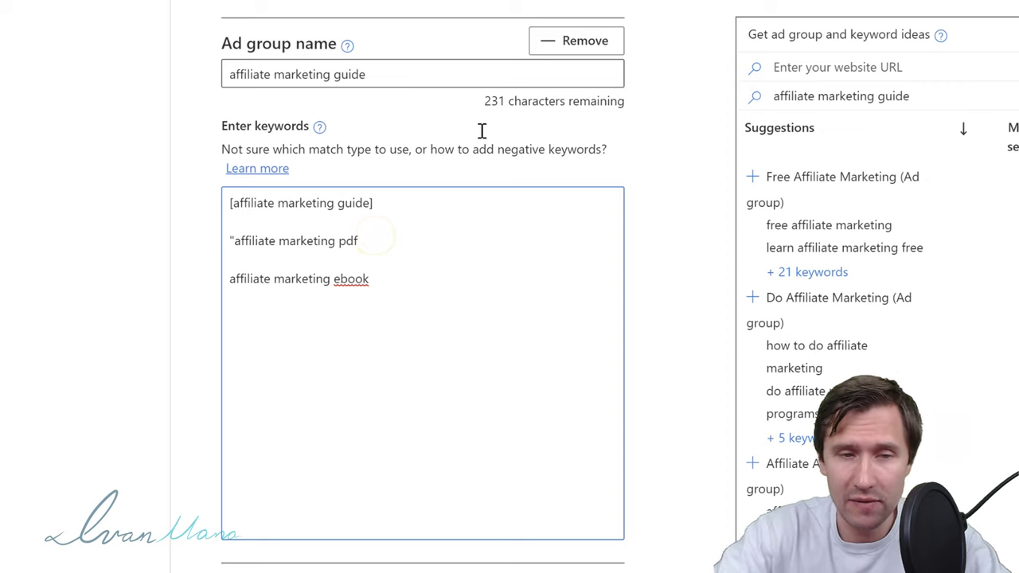
pyautogui.write('"')
pyautogui.moveTo(390, 239); pyautogui.dragTo(212, 256)
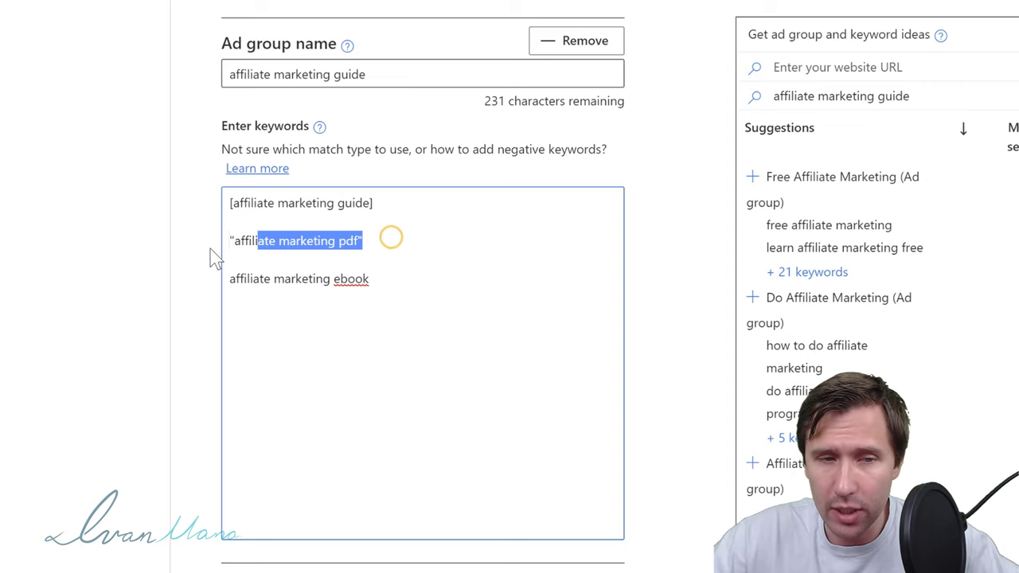
pyautogui.moveTo(387, 204); pyautogui.dragTo(218, 212)
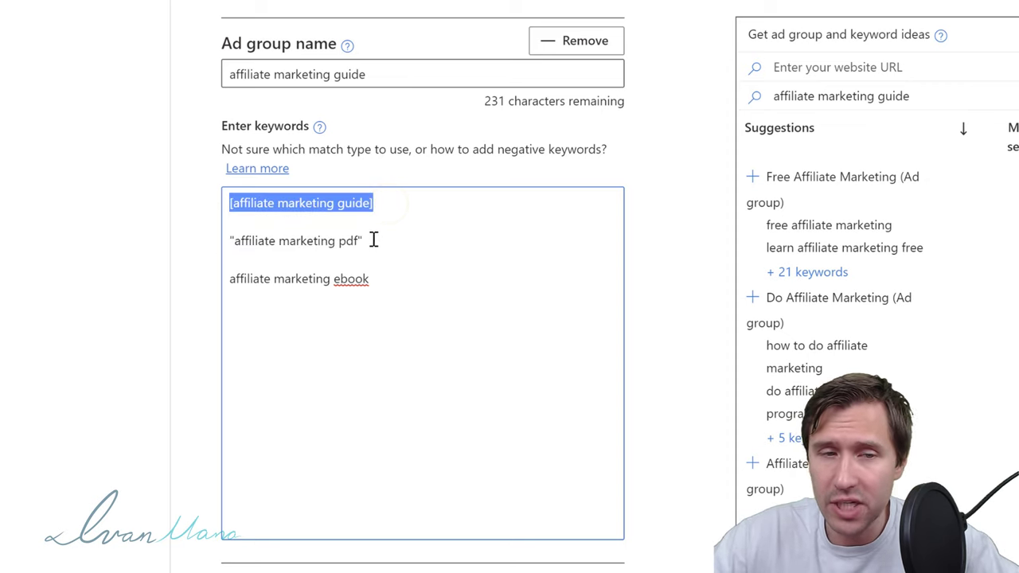
pyautogui.moveTo(366, 240); pyautogui.dragTo(221, 249)
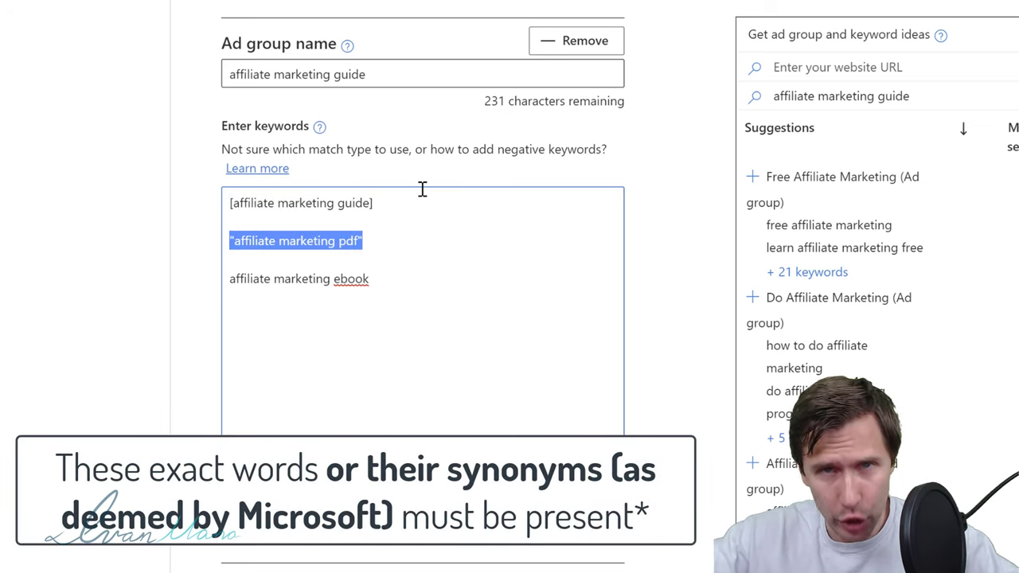
# Step: Highlight the words of the quoted pdf keyword and the unbracketed ebook line
pyautogui.click(285, 234)
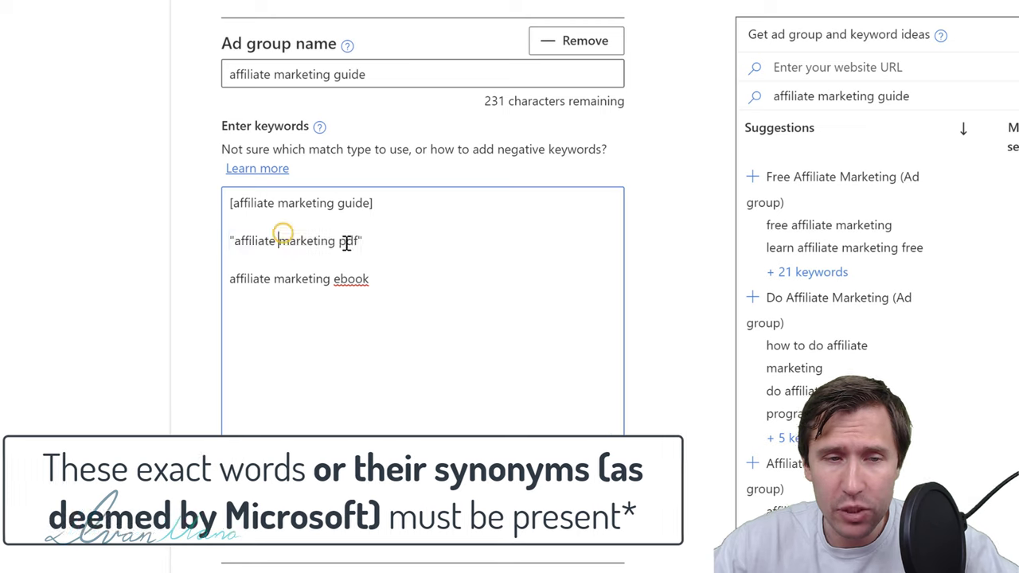
pyautogui.doubleClick(345, 240)
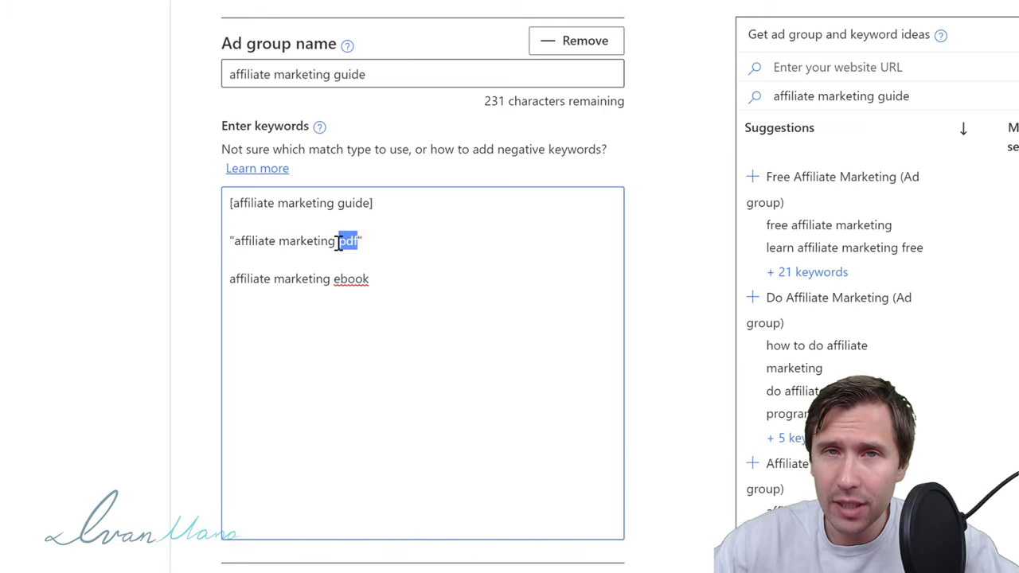
pyautogui.doubleClick(255, 240)
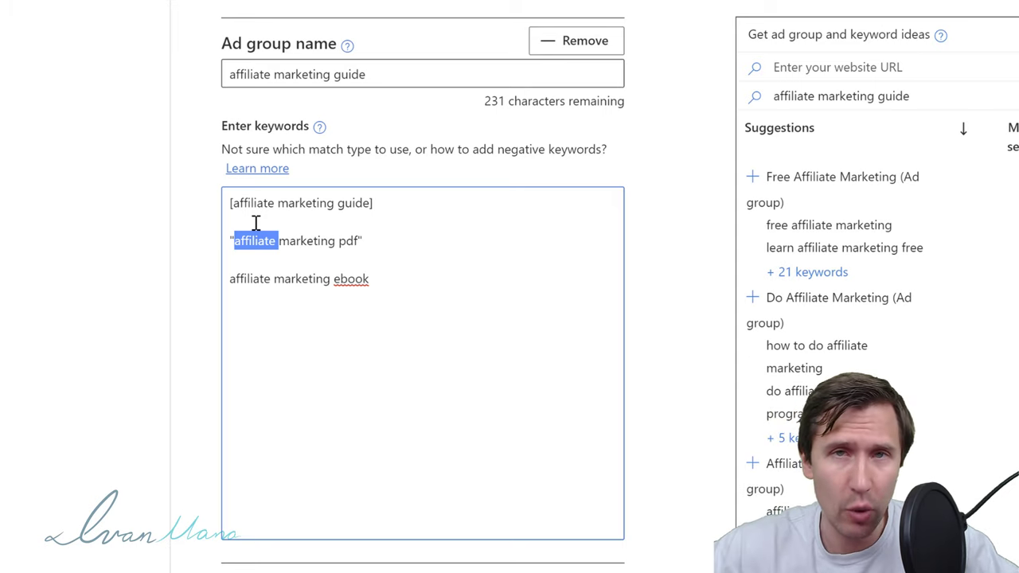
pyautogui.tripleClick(311, 244)
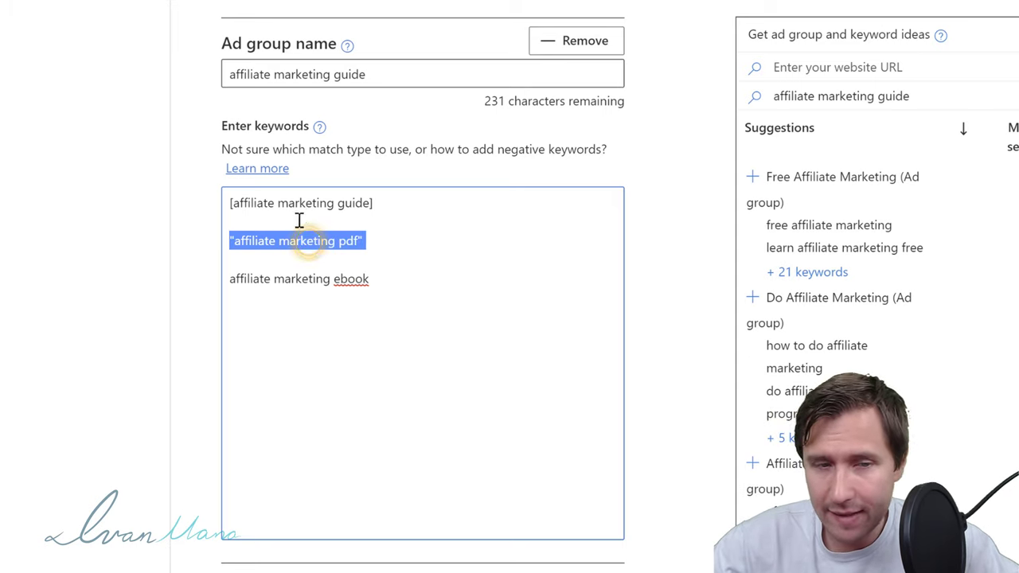
pyautogui.click(328, 241)
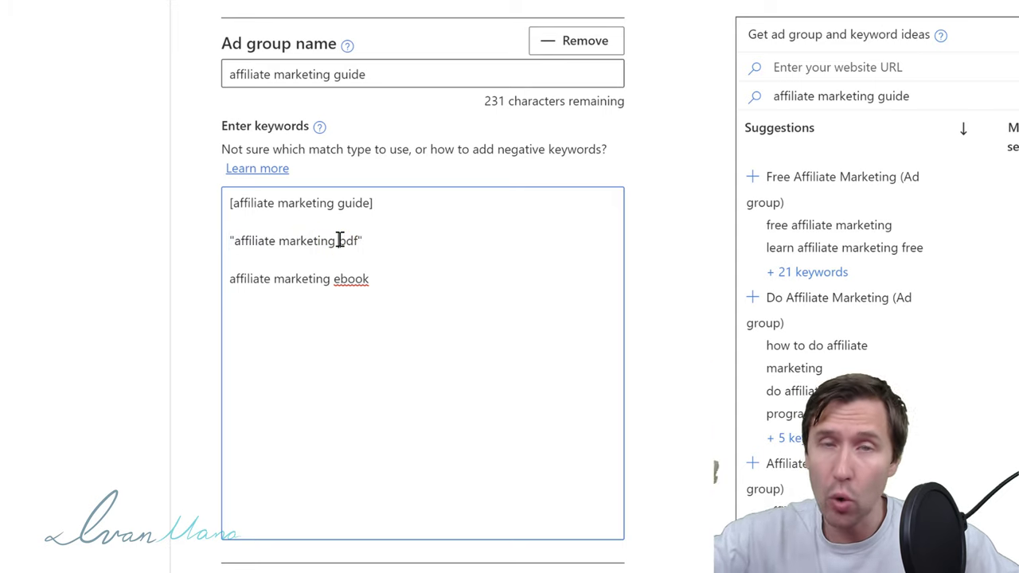
pyautogui.click(339, 240)
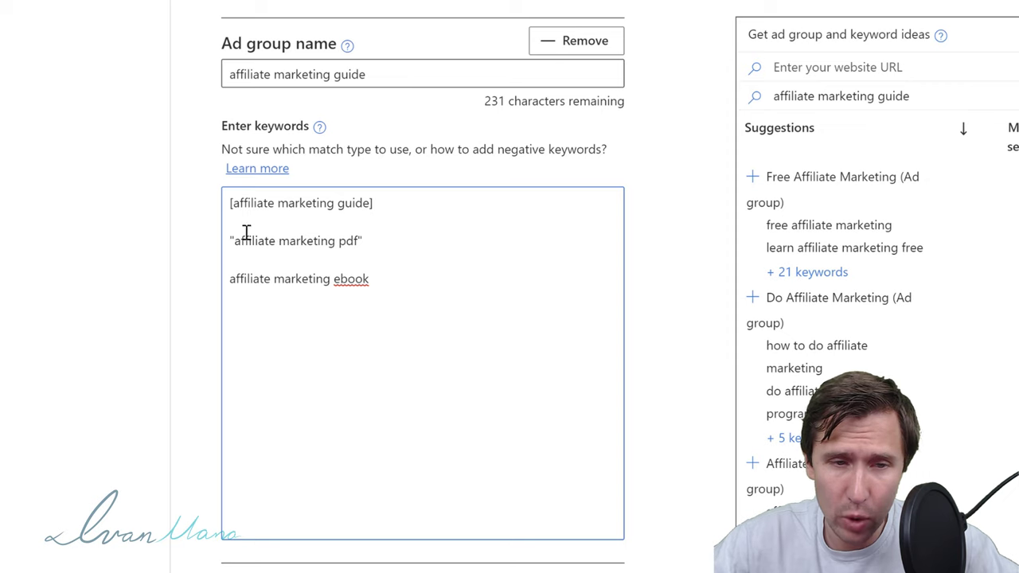
pyautogui.moveTo(234, 243); pyautogui.dragTo(374, 242)
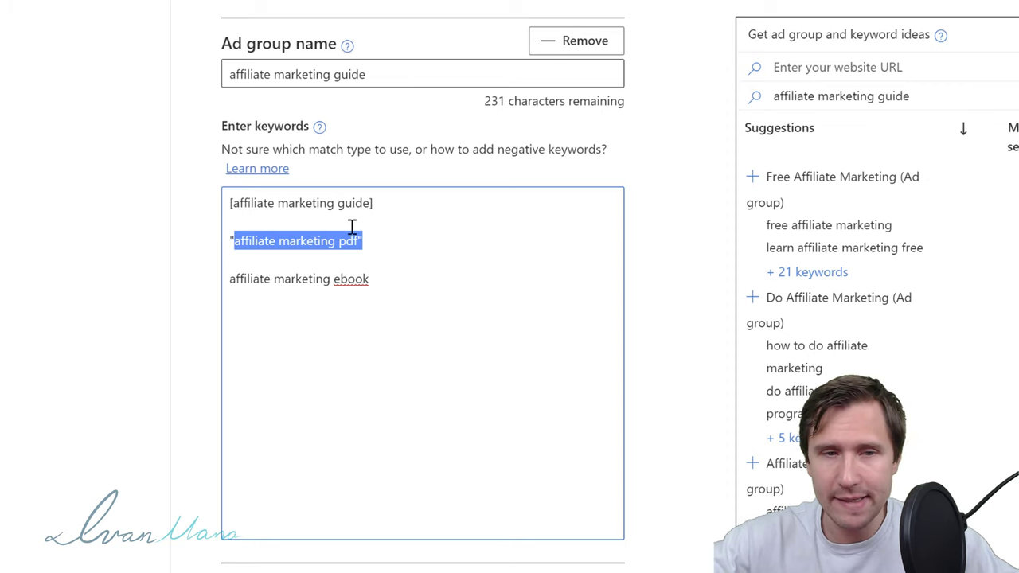
pyautogui.tripleClick(375, 278)
pyautogui.click(383, 277)
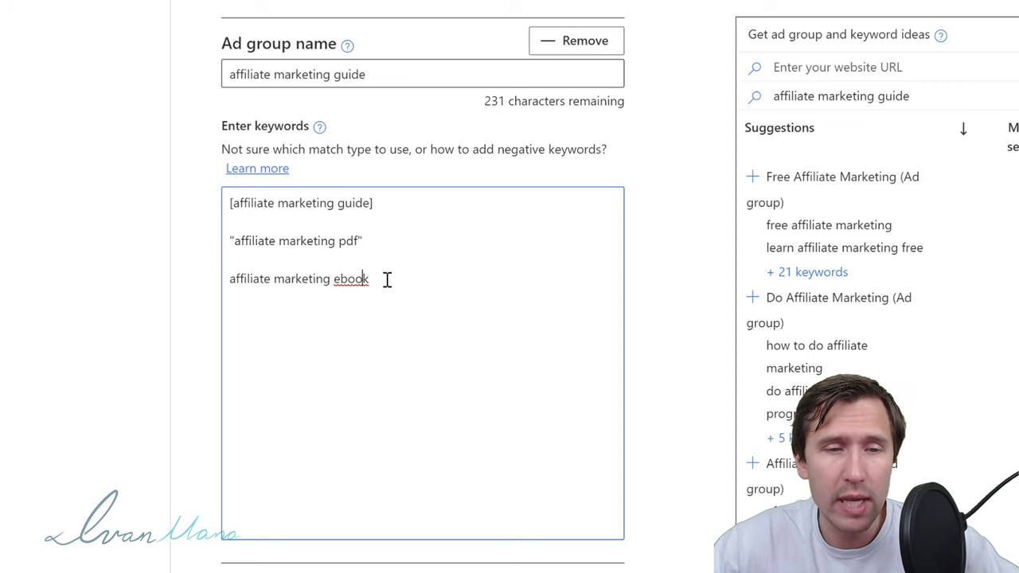
pyautogui.moveTo(387, 279); pyautogui.dragTo(223, 277)
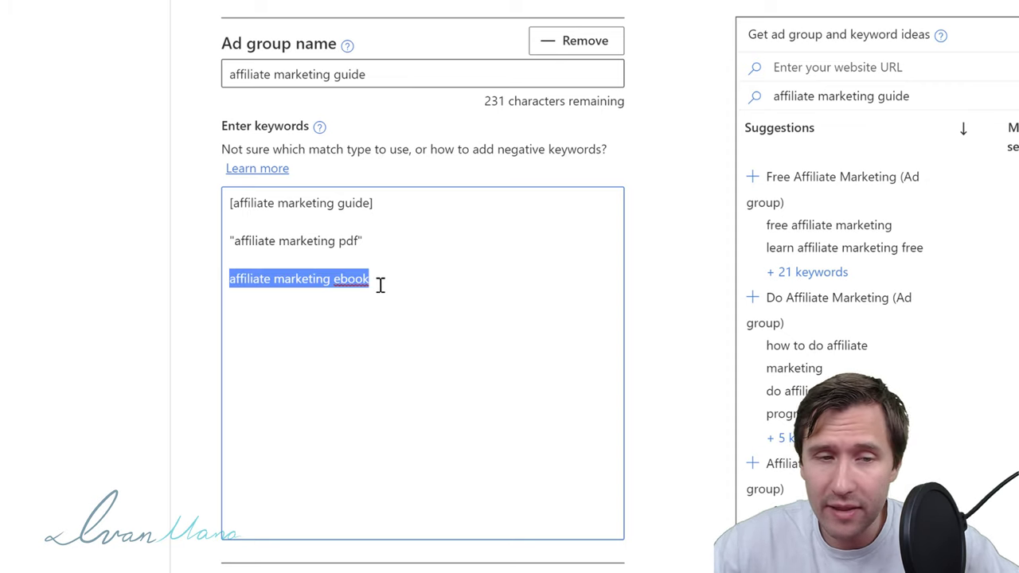
pyautogui.click(295, 284)
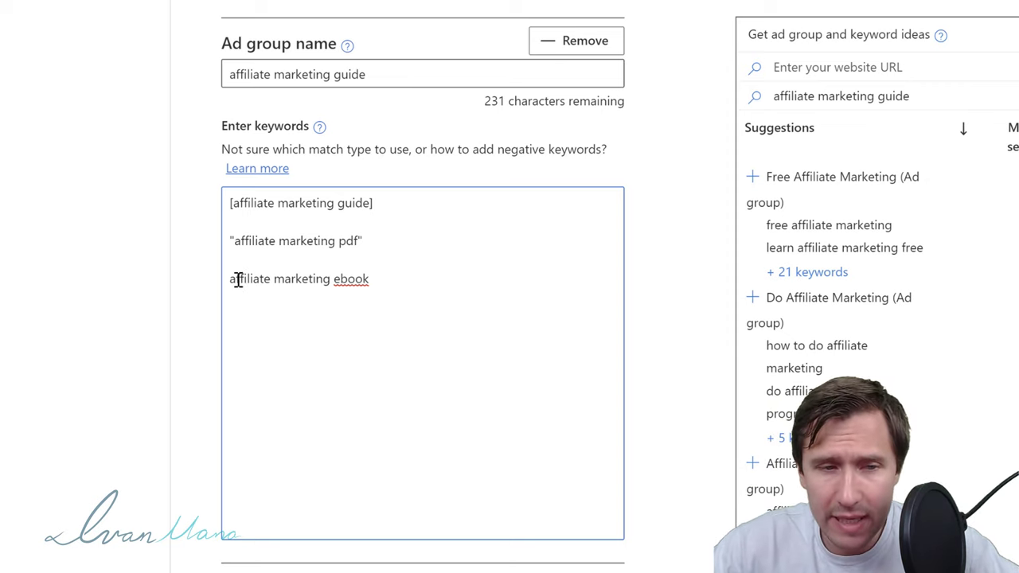
pyautogui.moveTo(230, 280)
pyautogui.mouseDown()
pyautogui.moveTo(367, 279)
pyautogui.moveTo(221, 275)
pyautogui.mouseUp()
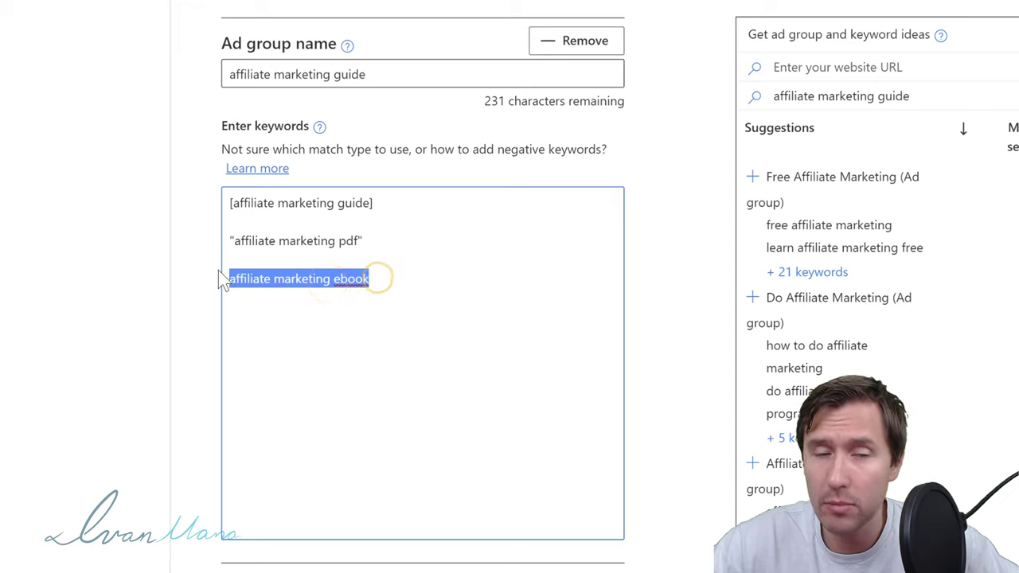
pyautogui.click(296, 277)
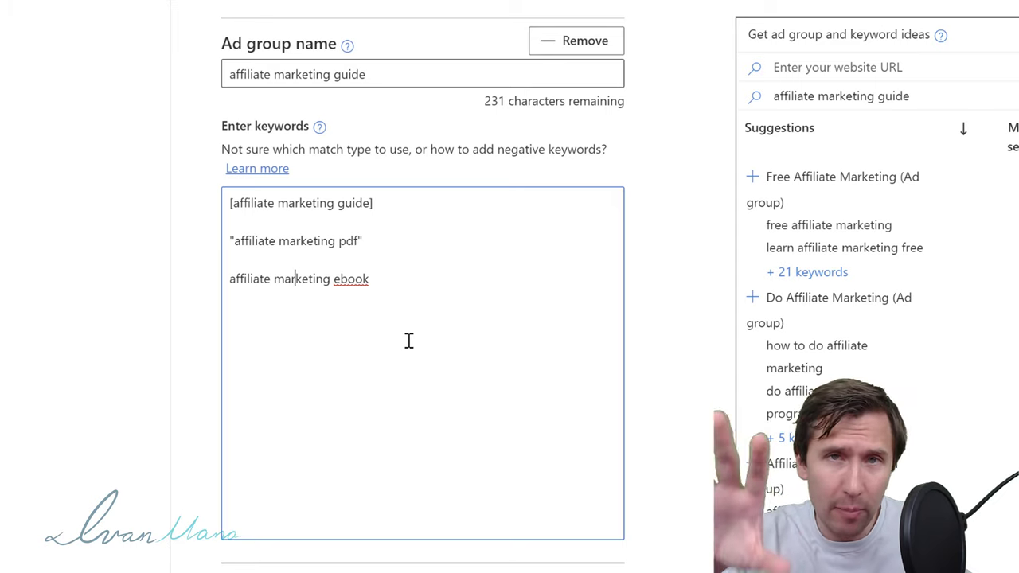
# Step: Highlight the exact-match keyword and the broad-match ebook keyword for review
pyautogui.moveTo(391, 204); pyautogui.dragTo(179, 203)
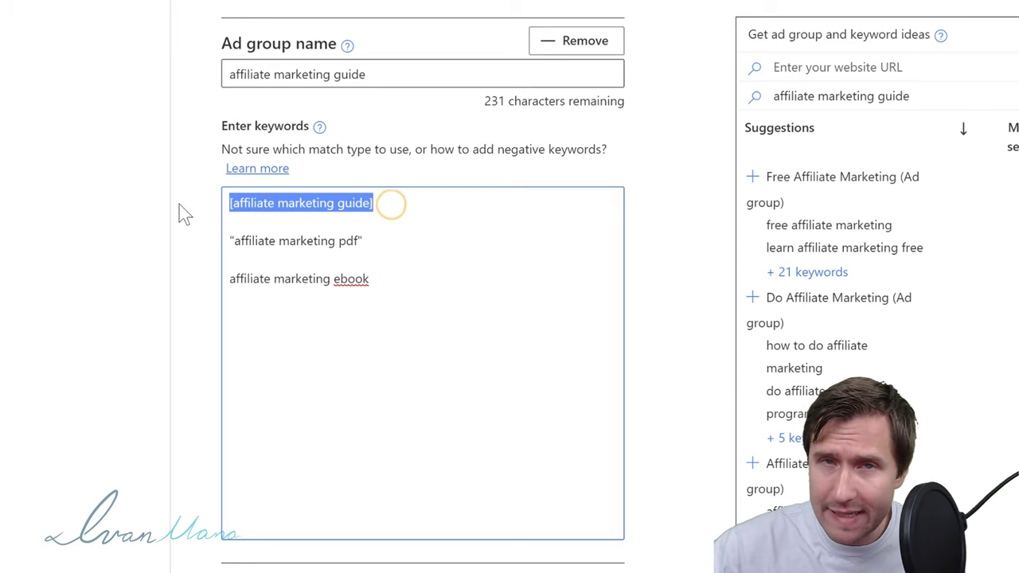
pyautogui.click(362, 211)
pyautogui.moveTo(374, 203); pyautogui.dragTo(218, 197)
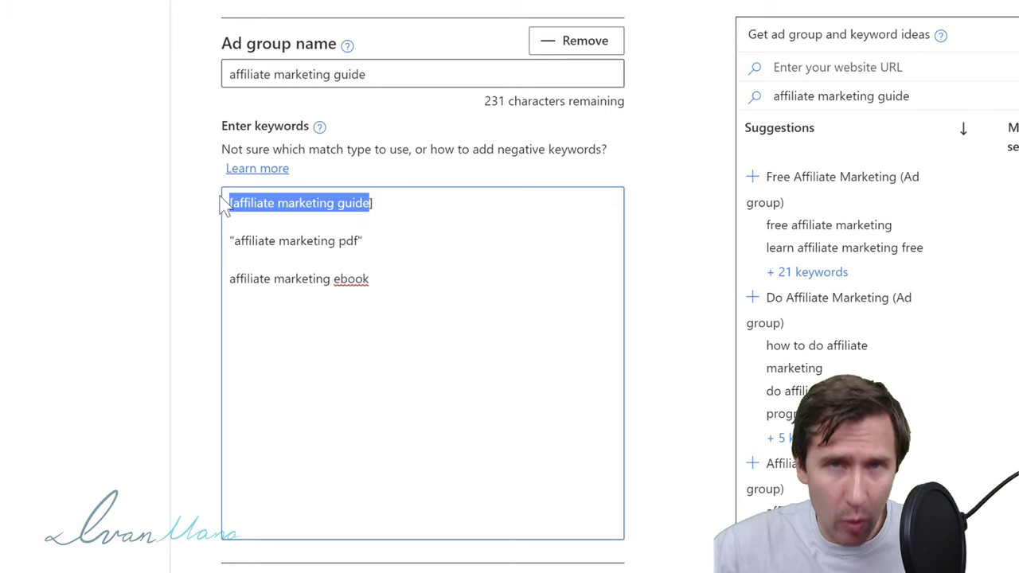
pyautogui.click(244, 200)
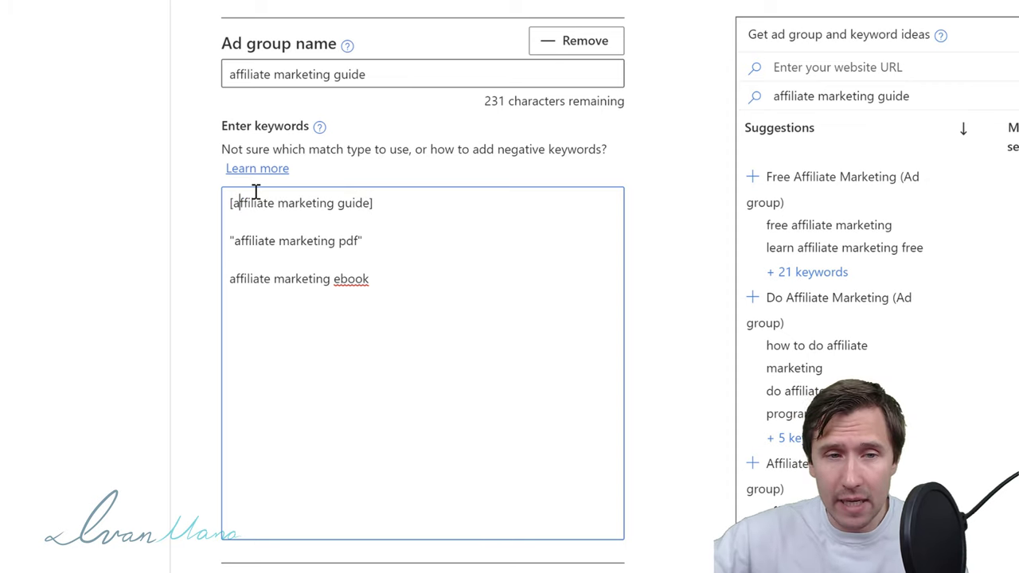
pyautogui.click(387, 281)
pyautogui.moveTo(247, 286); pyautogui.dragTo(228, 295)
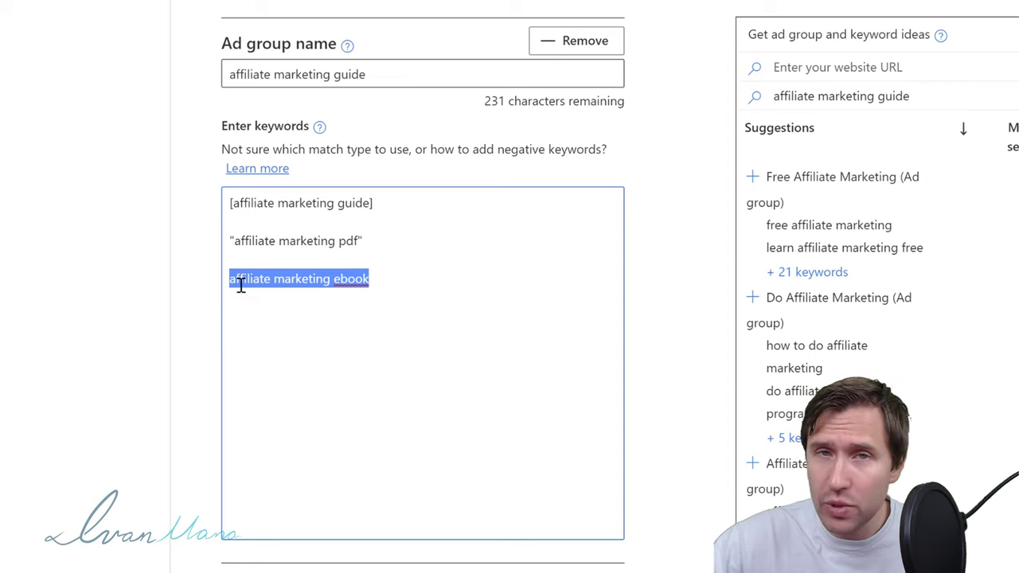
pyautogui.click(260, 279)
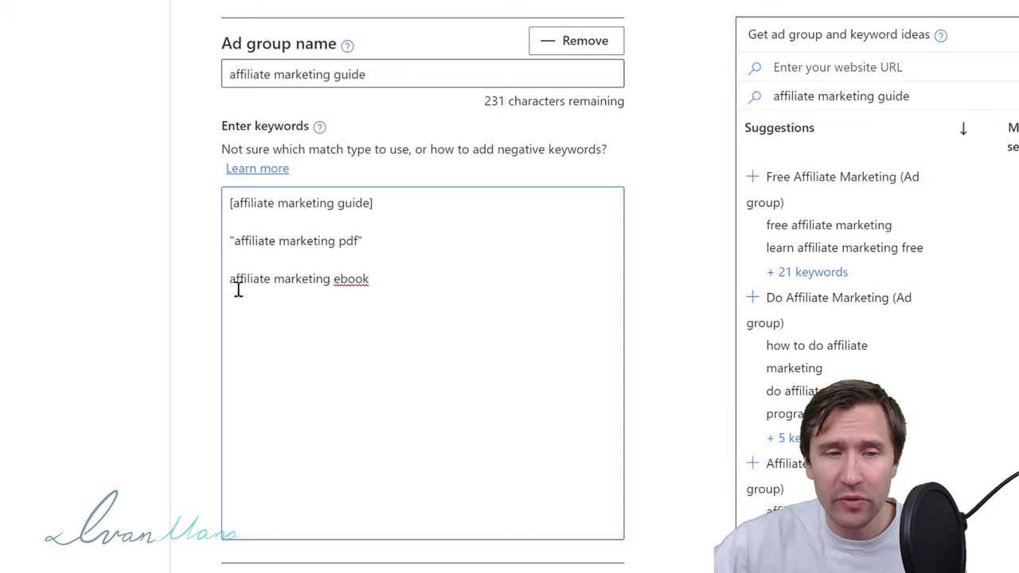
pyautogui.moveTo(235, 279); pyautogui.dragTo(355, 291)
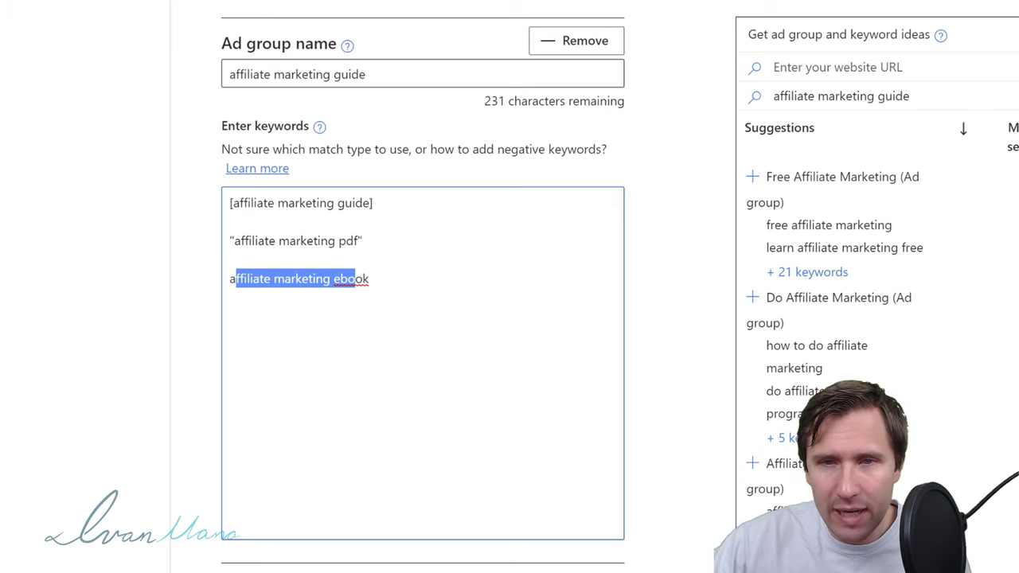
pyautogui.click(576, 199)
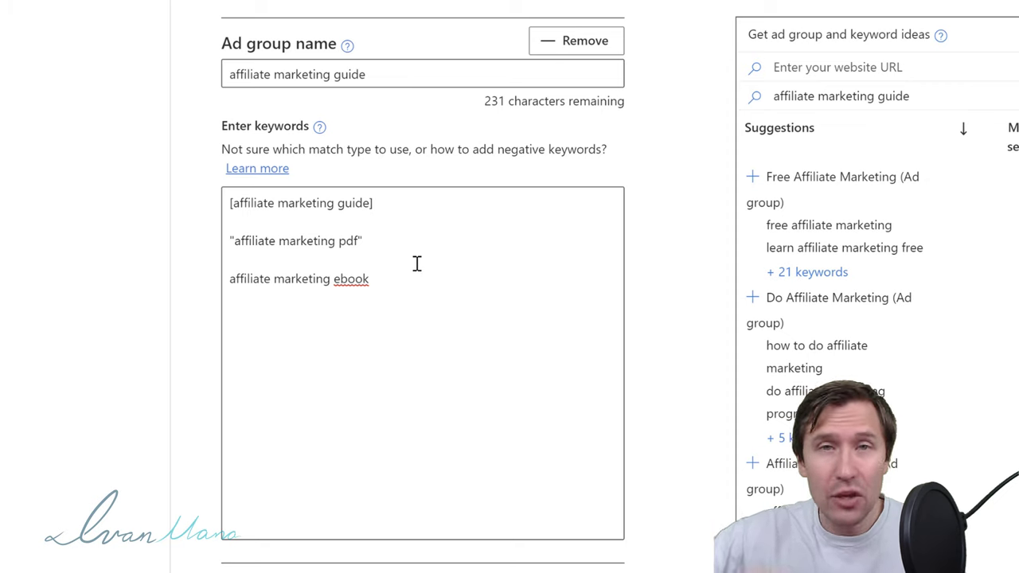
# Step: Review the ebook, quoted pdf and bracketed keywords, then save the ad group and continue
pyautogui.moveTo(387, 282); pyautogui.dragTo(216, 296)
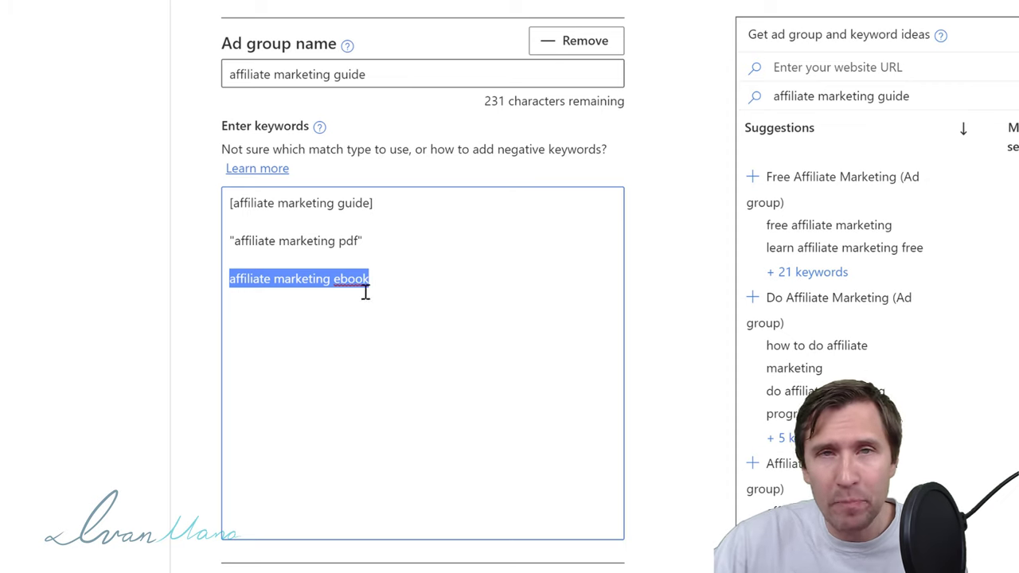
pyautogui.click(395, 242)
pyautogui.moveTo(258, 247); pyautogui.dragTo(220, 243)
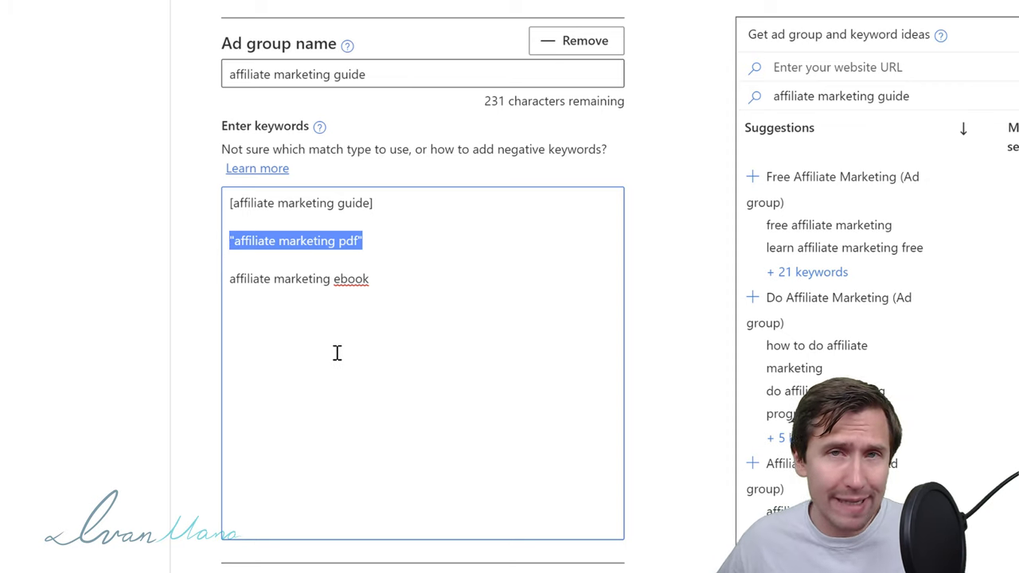
pyautogui.click(359, 242)
pyautogui.moveTo(360, 241)
pyautogui.mouseDown()
pyautogui.moveTo(228, 244)
pyautogui.moveTo(364, 254)
pyautogui.mouseUp()
pyautogui.click(262, 239)
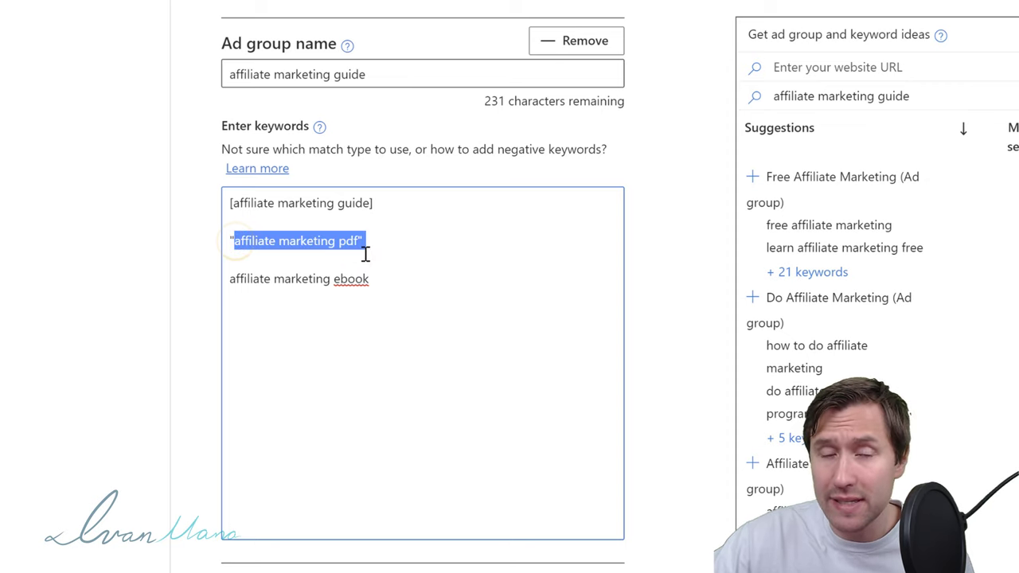
pyautogui.moveTo(387, 194); pyautogui.dragTo(171, 202)
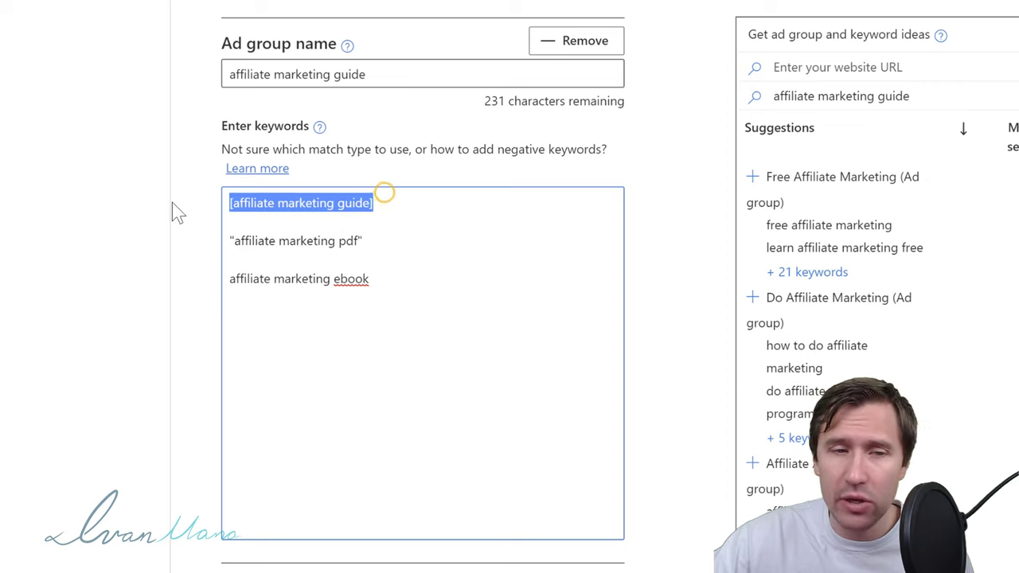
pyautogui.click(172, 185)
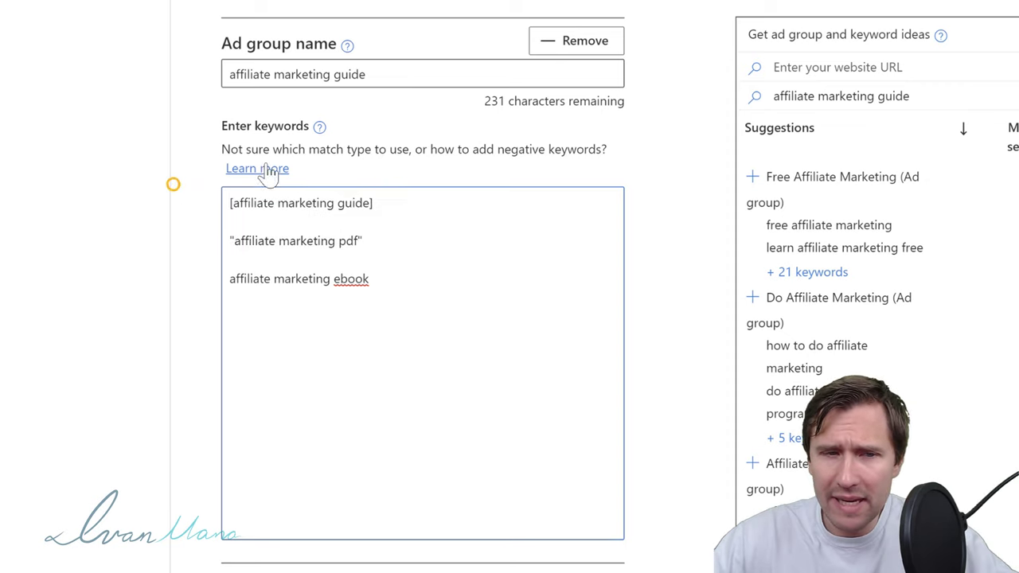
pyautogui.scroll(-6, 86, 257)
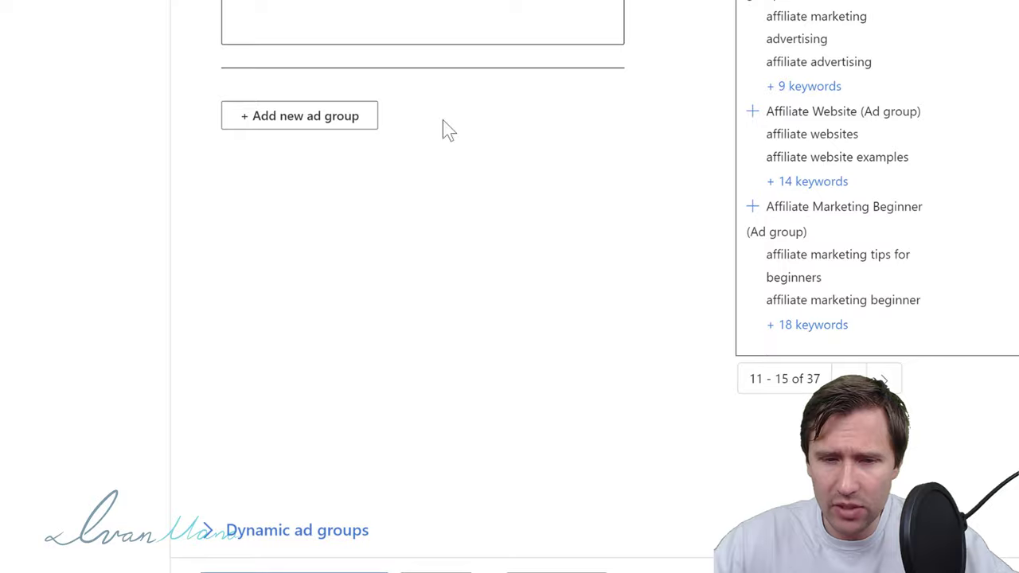
pyautogui.click(243, 532)
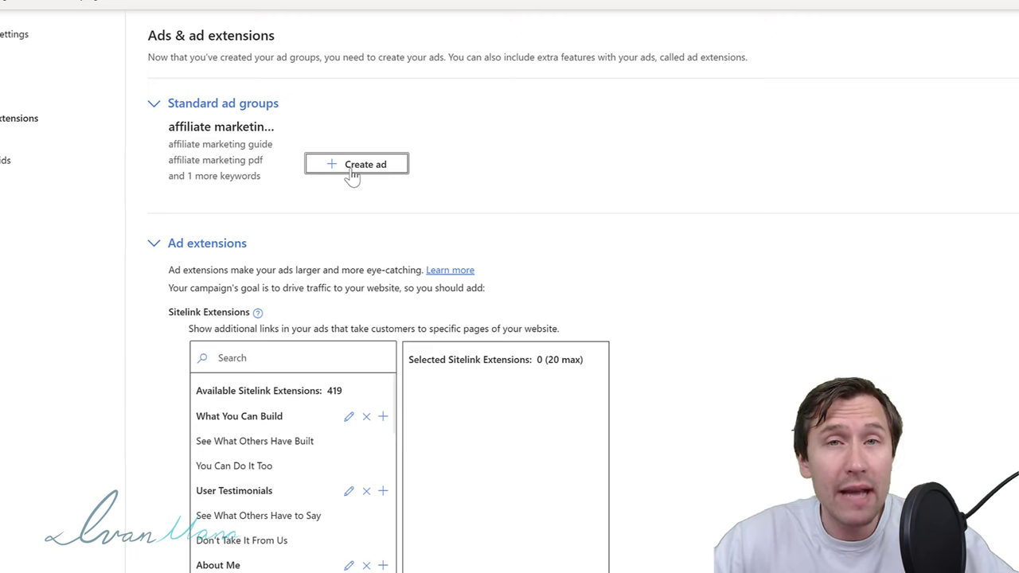
# Step: Create a new ad for the ad group and set its type to Expanded text ad
pyautogui.click(352, 169)
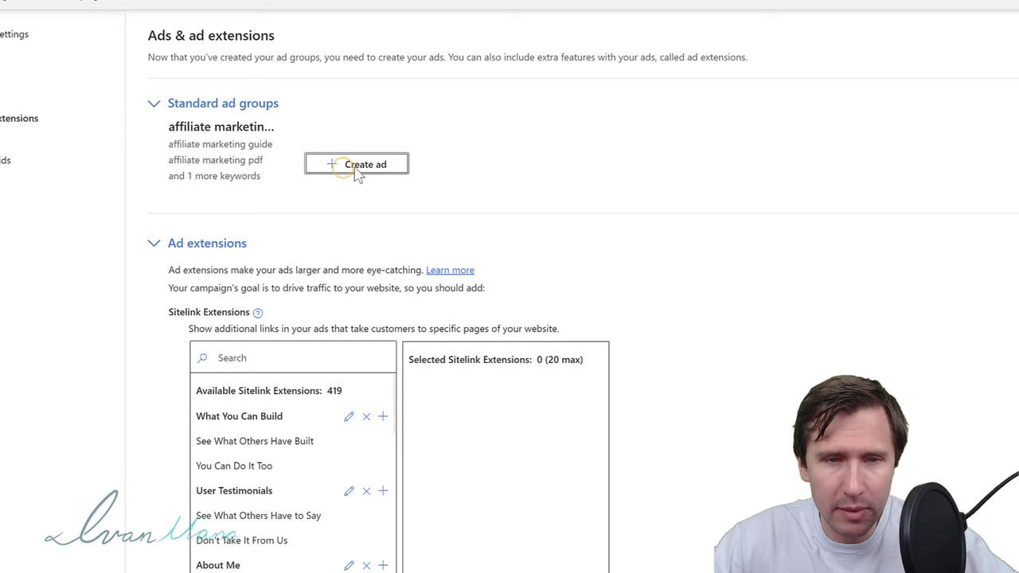
pyautogui.click(326, 110)
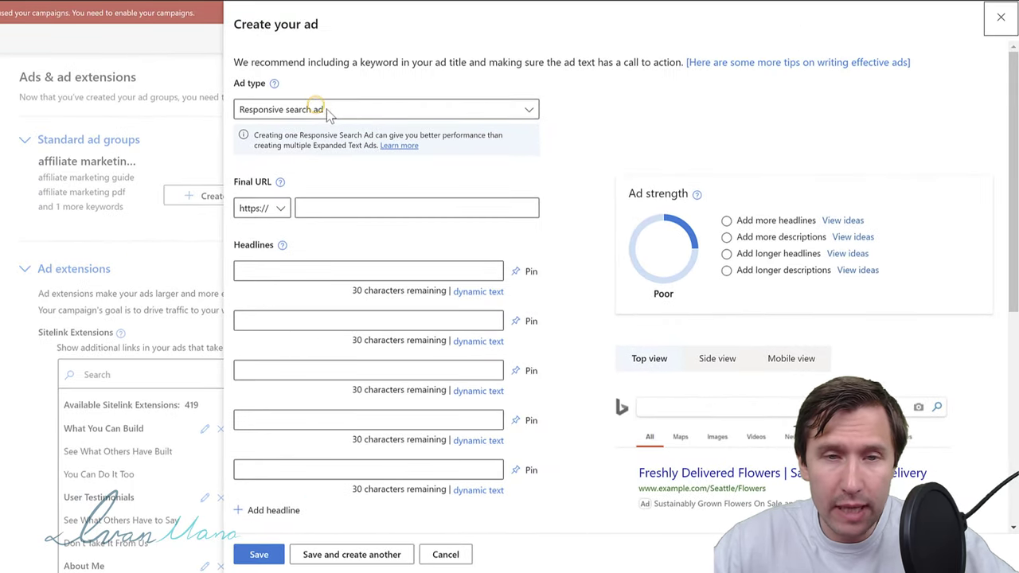
pyautogui.click(430, 109)
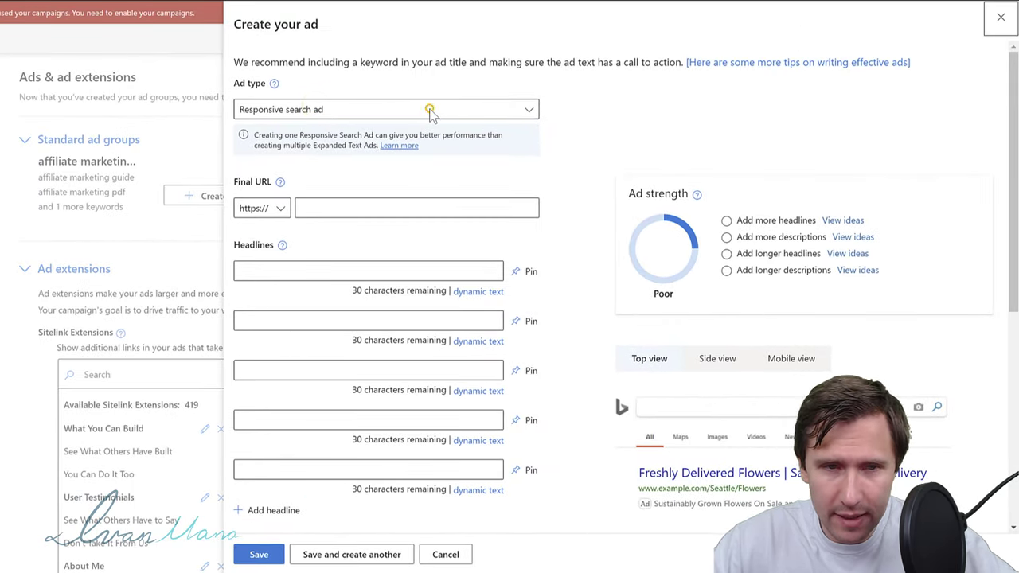
pyautogui.click(365, 113)
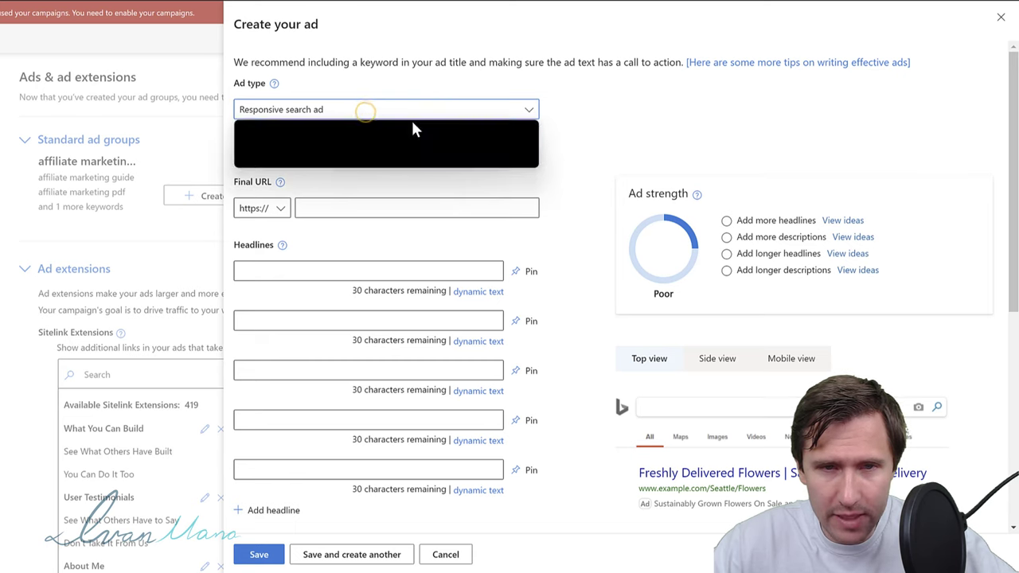
pyautogui.click(295, 139)
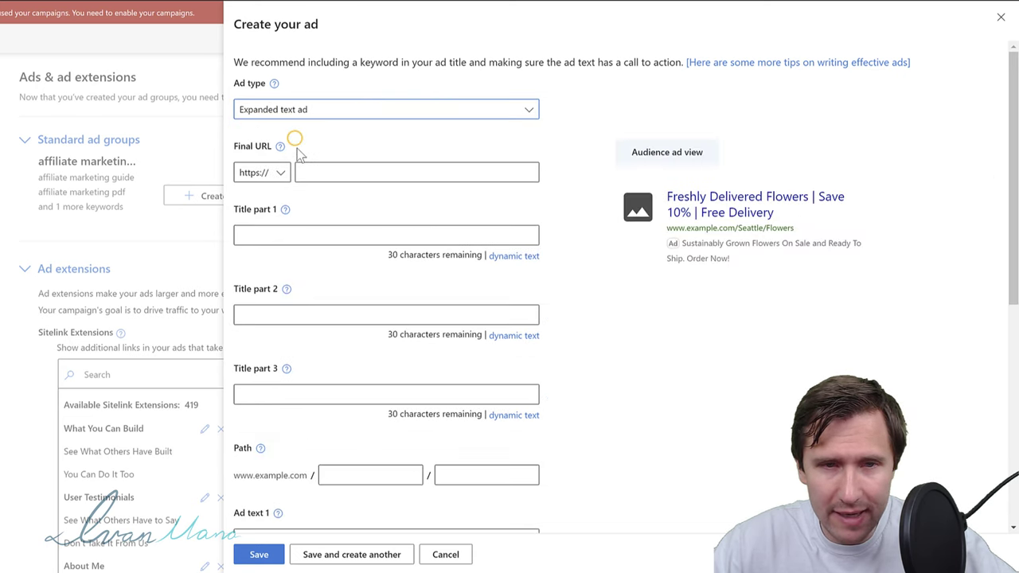
# Step: Set the final URL to the website's address and title part 1 to 'Free Affiliate Marketing Guide'
pyautogui.click(343, 171)
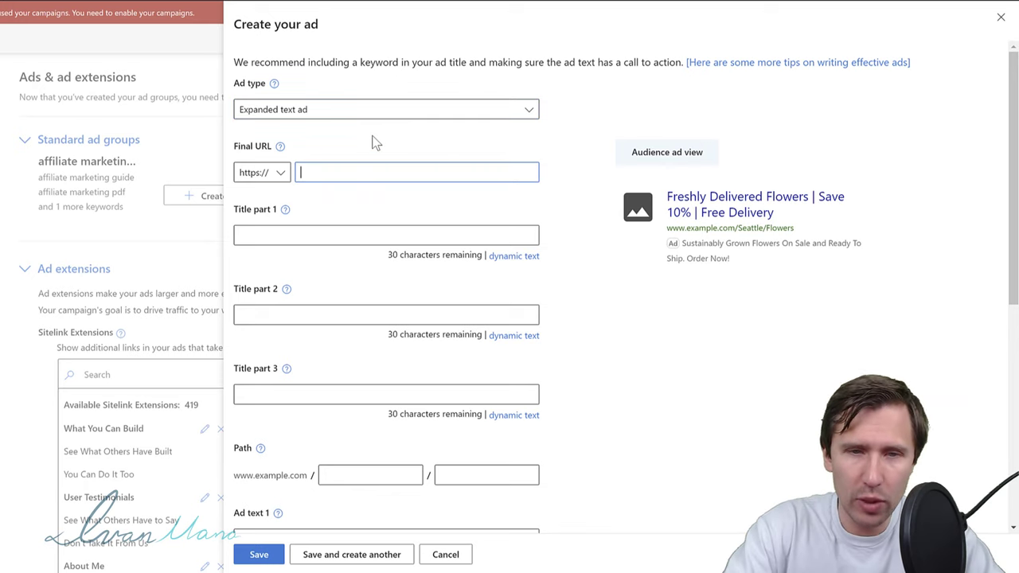
pyautogui.write('www.ivanmana.com')
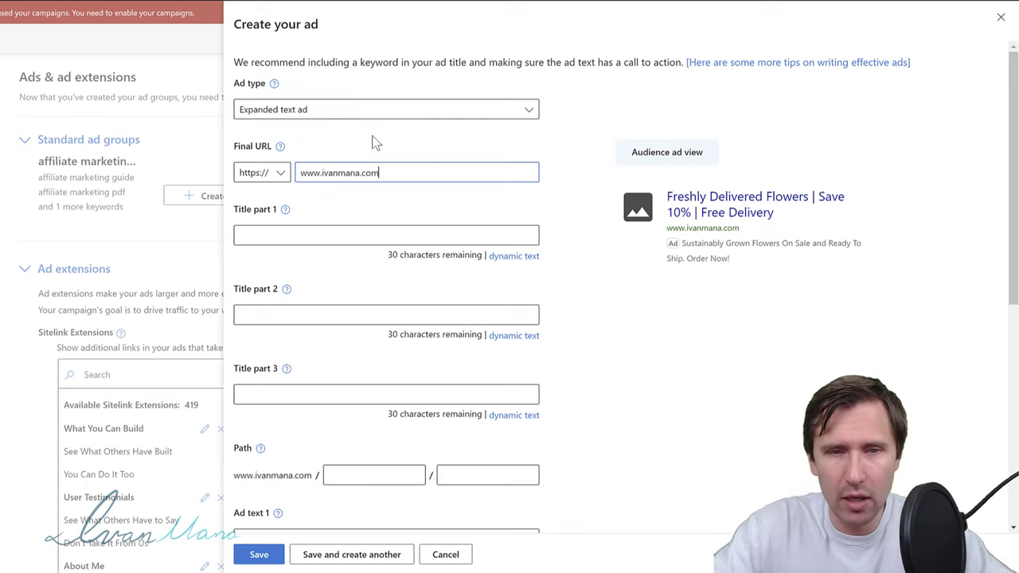
pyautogui.click(282, 229)
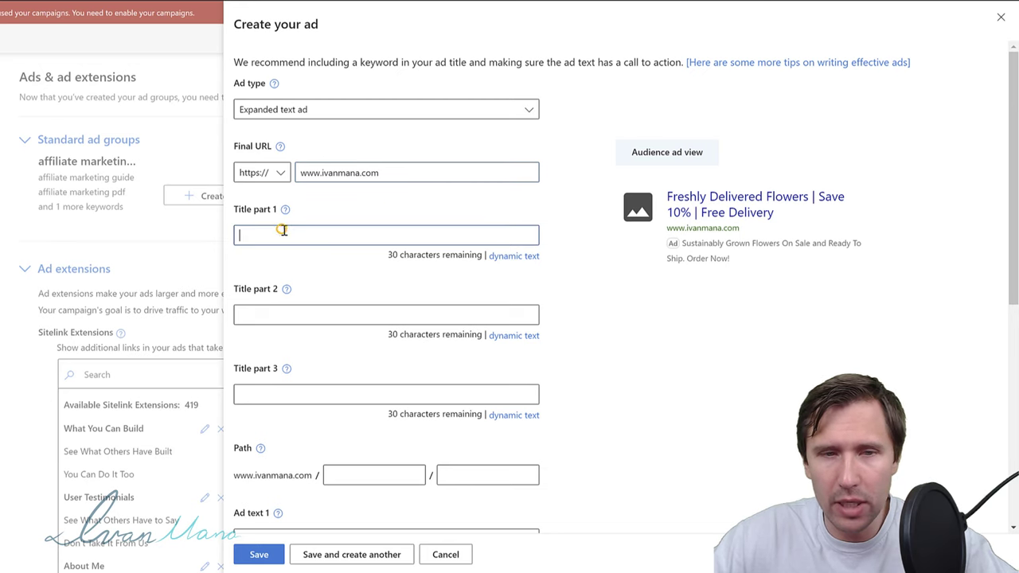
pyautogui.click(236, 210)
pyautogui.moveTo(275, 213); pyautogui.dragTo(269, 230)
pyautogui.click(266, 232)
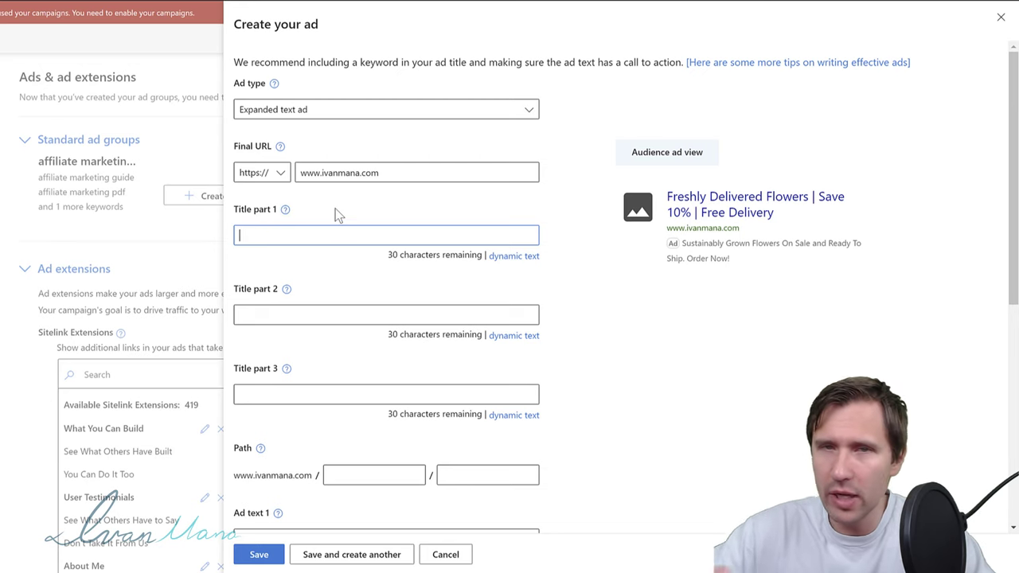
pyautogui.write('Af')
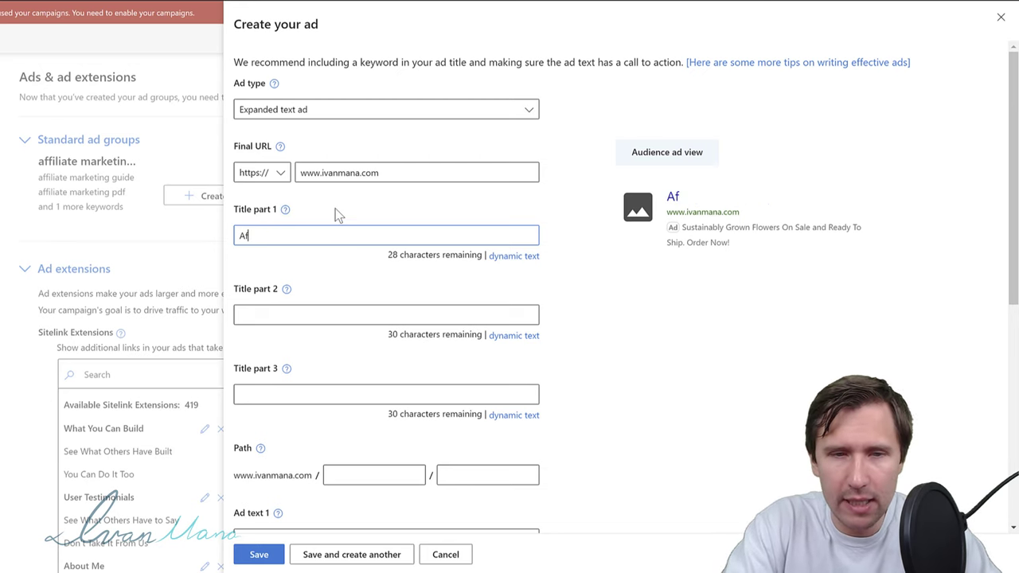
pyautogui.write('filiate Marketing Guide')
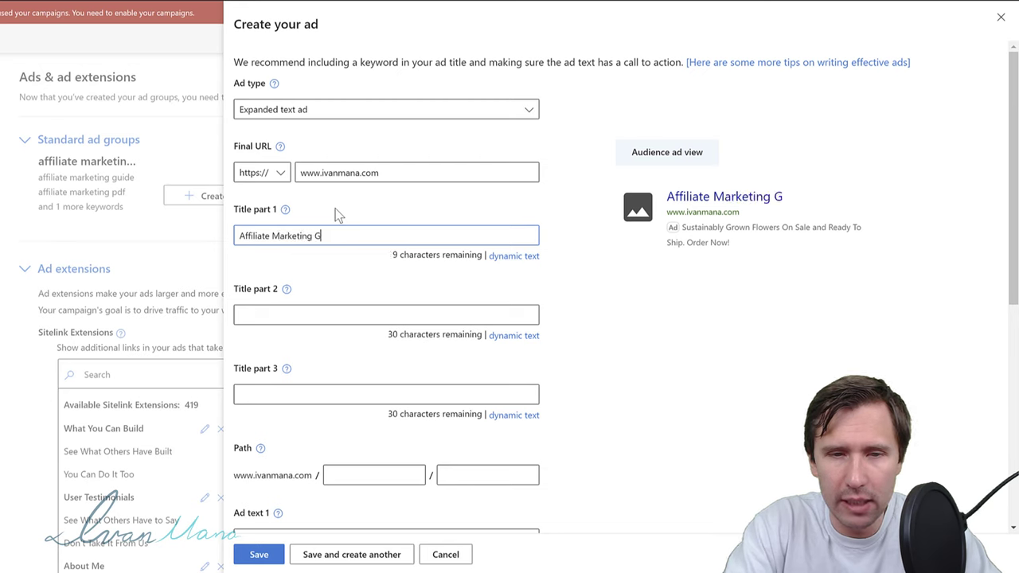
pyautogui.click(239, 235)
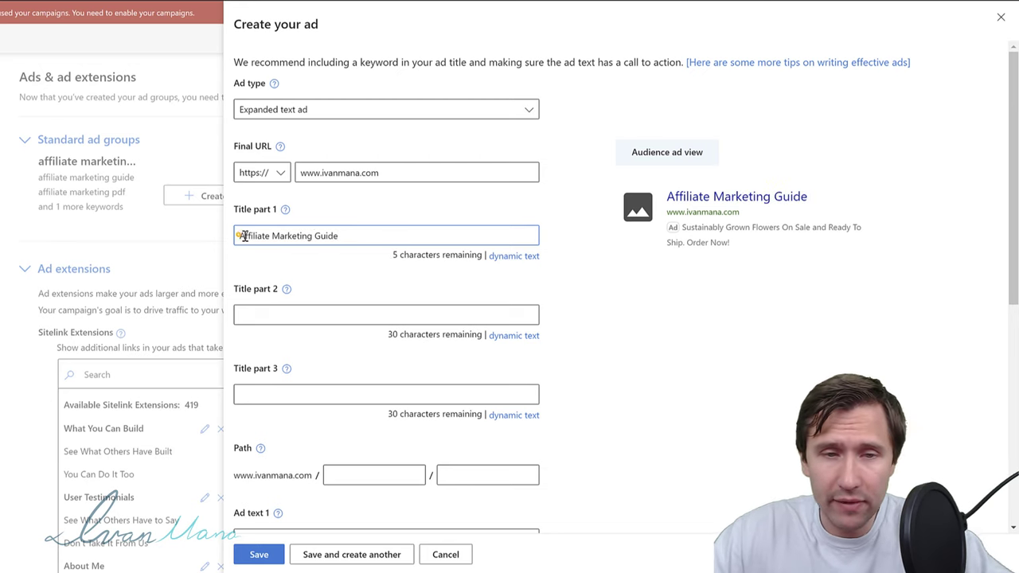
pyautogui.write('Free')
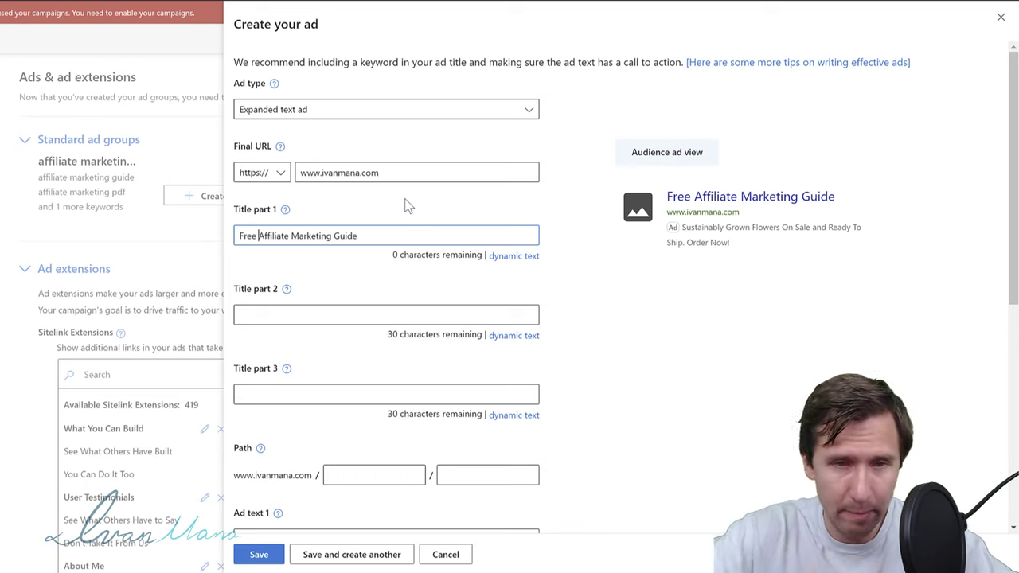
pyautogui.click(313, 313)
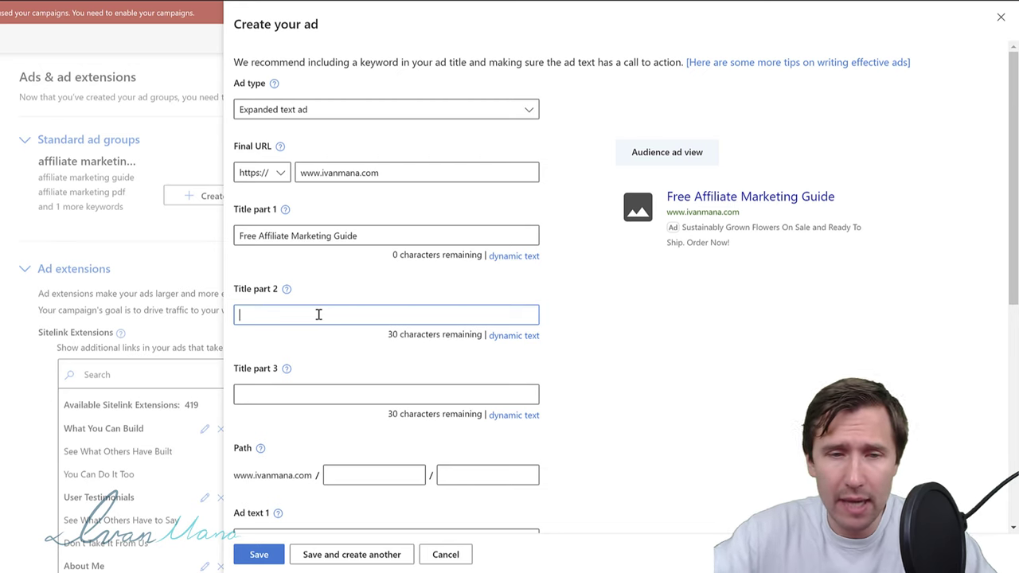
# Step: Enter 'Click Here to Get Started Now' as title part 2 of the ad
pyautogui.write('Click Her')
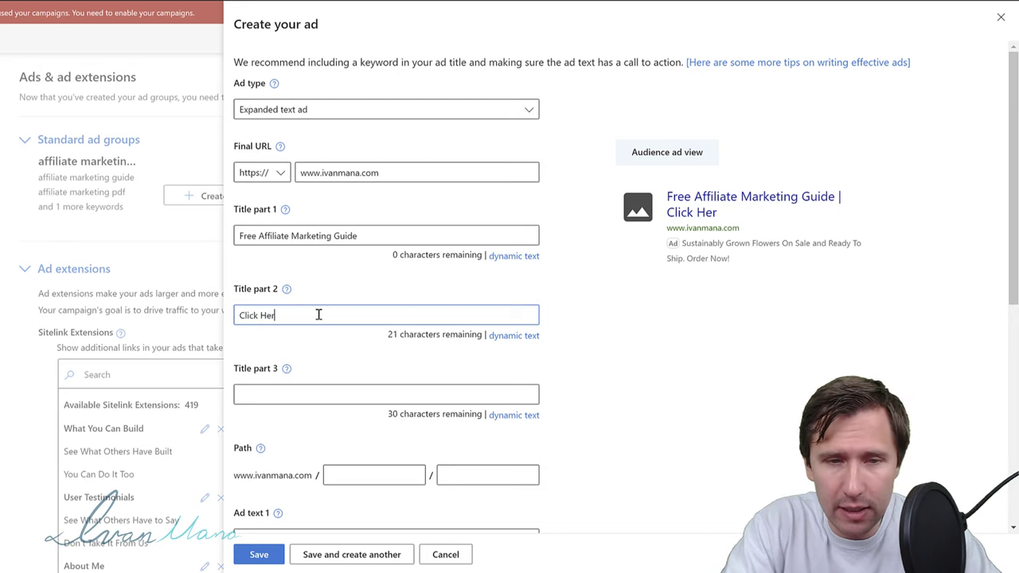
pyautogui.write('e to Get Started Now')
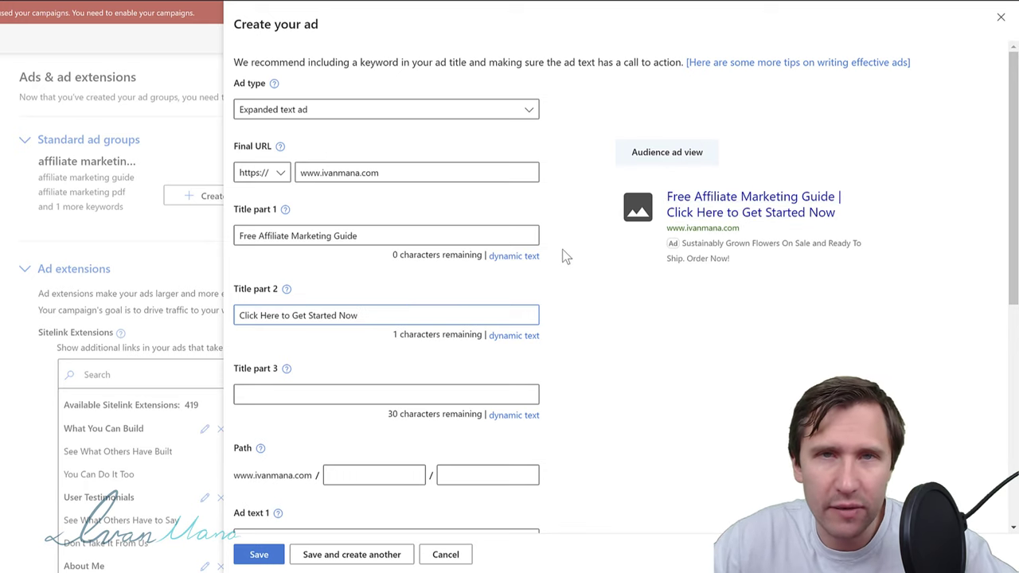
pyautogui.scroll(-1, 307, 390)
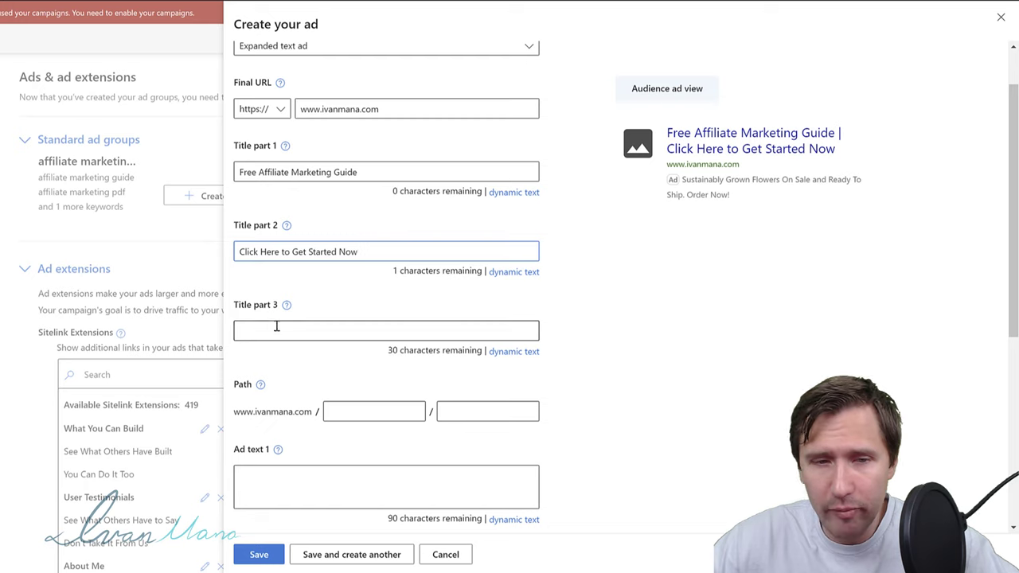
# Step: Replace the draft 'Contains 55 Pages' in title part 3 with '55-Page E-book'
pyautogui.click(275, 326)
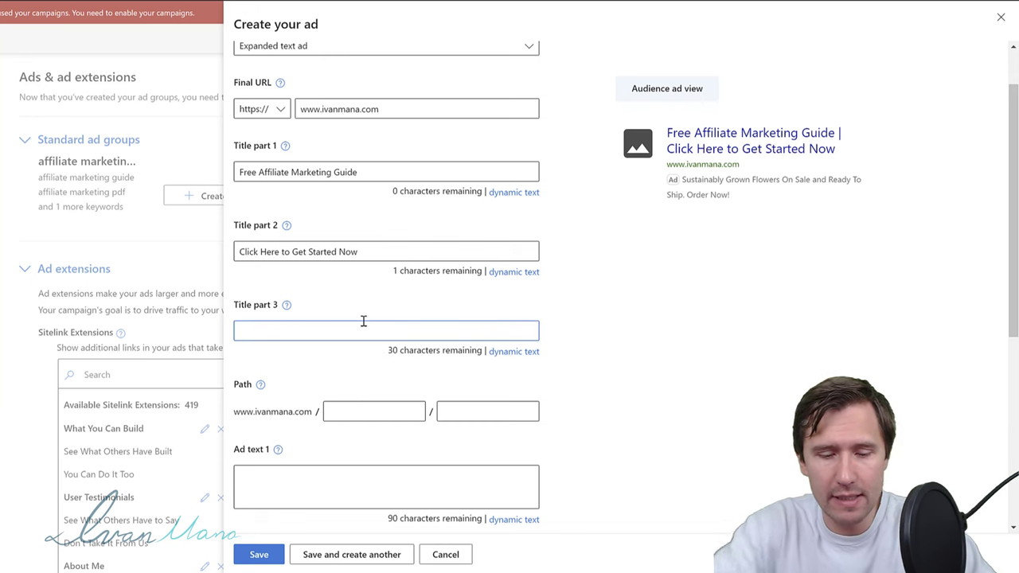
pyautogui.write('Contains ')
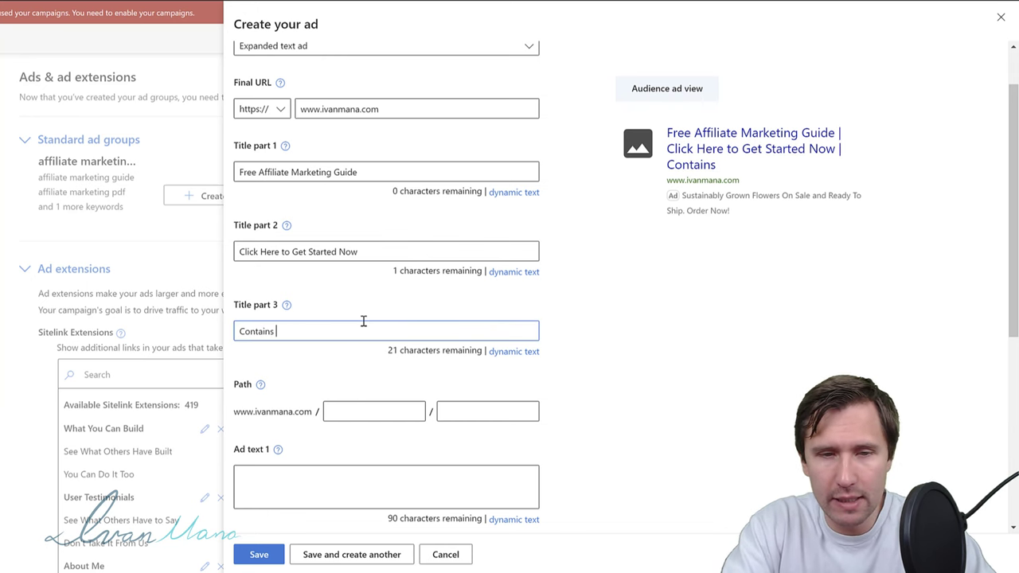
pyautogui.write('55 Pages')
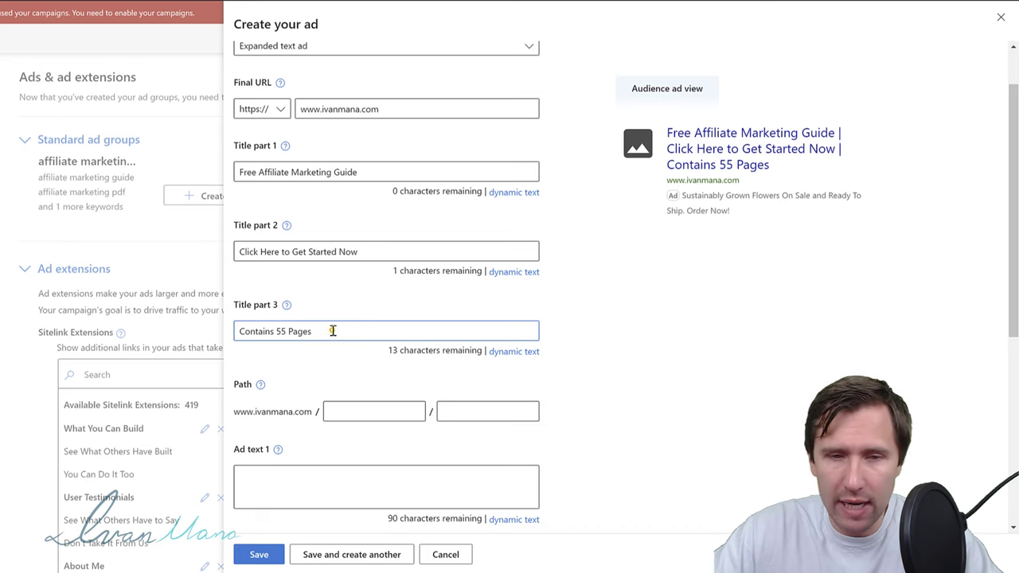
pyautogui.hotkey('ctrl', 'a')
pyautogui.write('55-P')
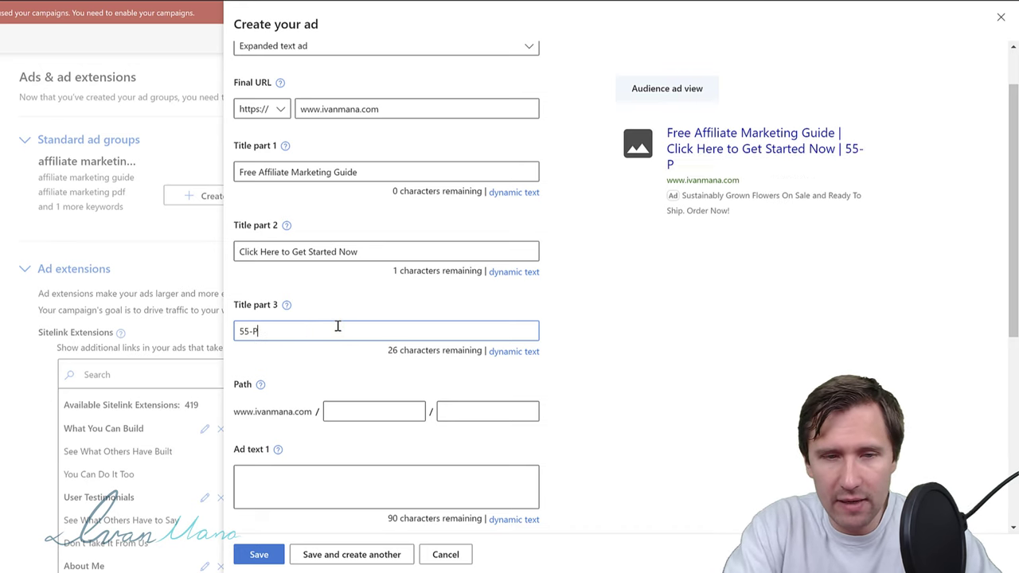
pyautogui.write('age Ebo')
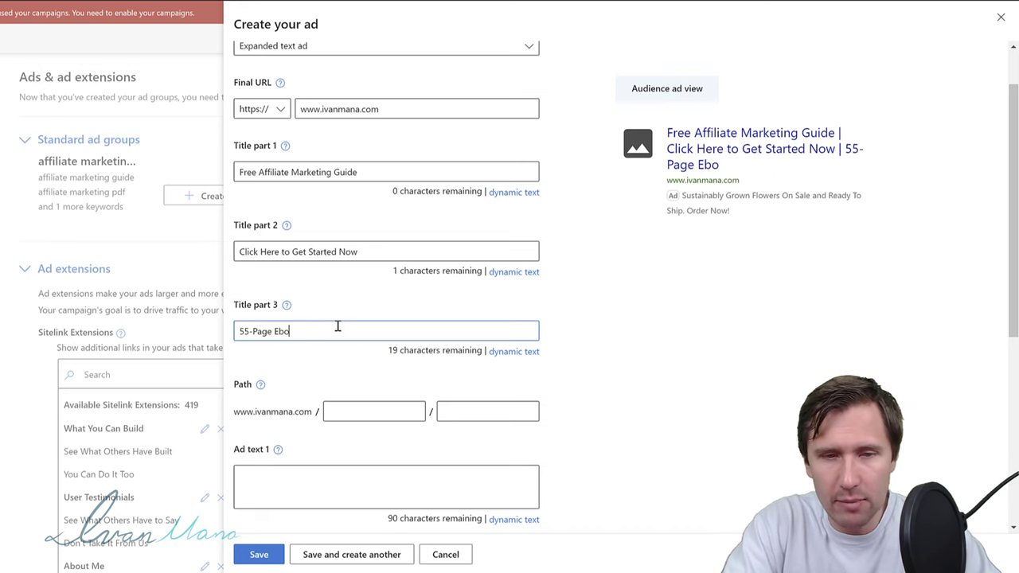
pyautogui.write('ok')
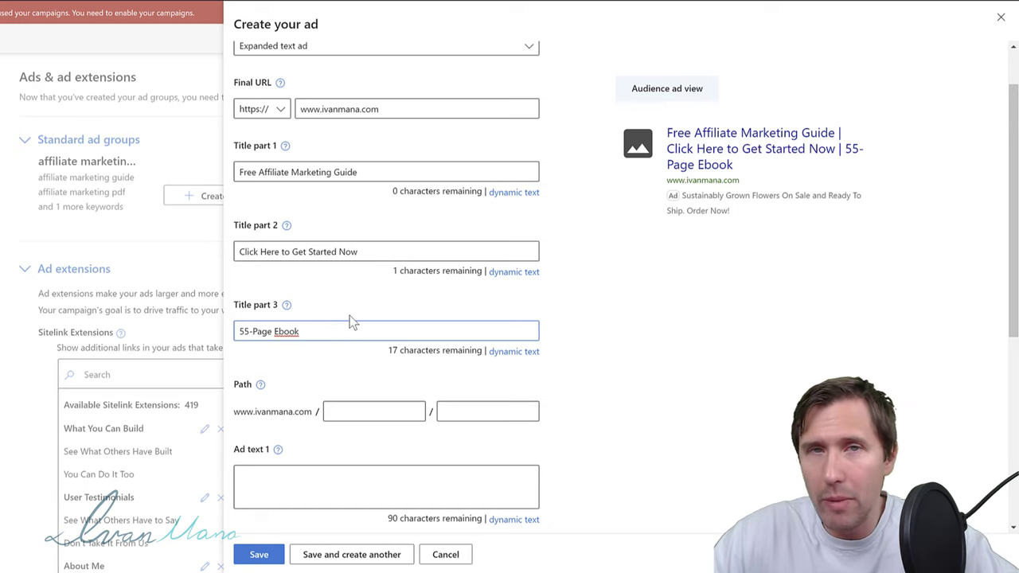
pyautogui.tripleClick(289, 332)
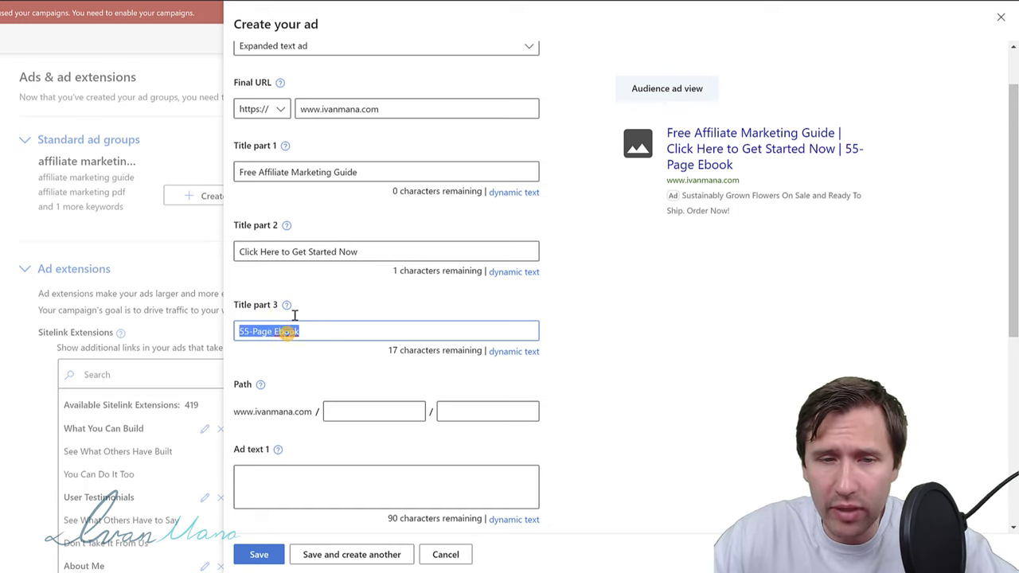
pyautogui.tripleClick(259, 252)
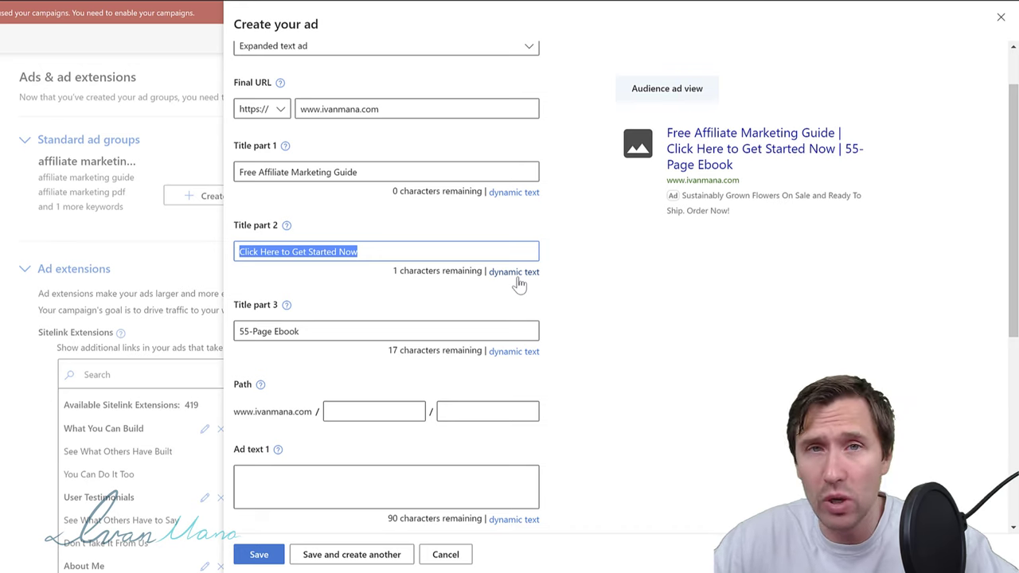
pyautogui.click(284, 332)
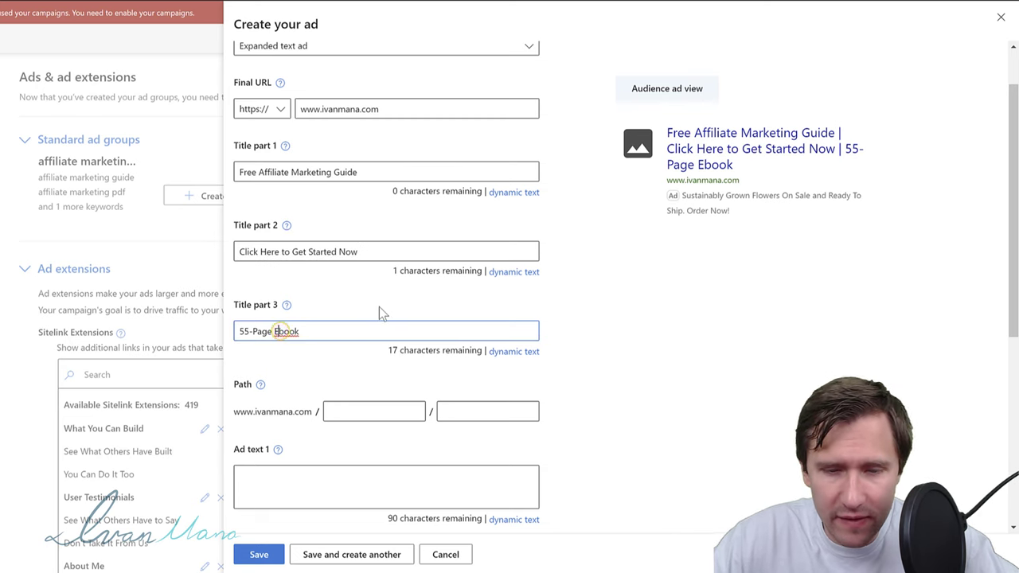
pyautogui.write('-')
pyautogui.click(689, 318)
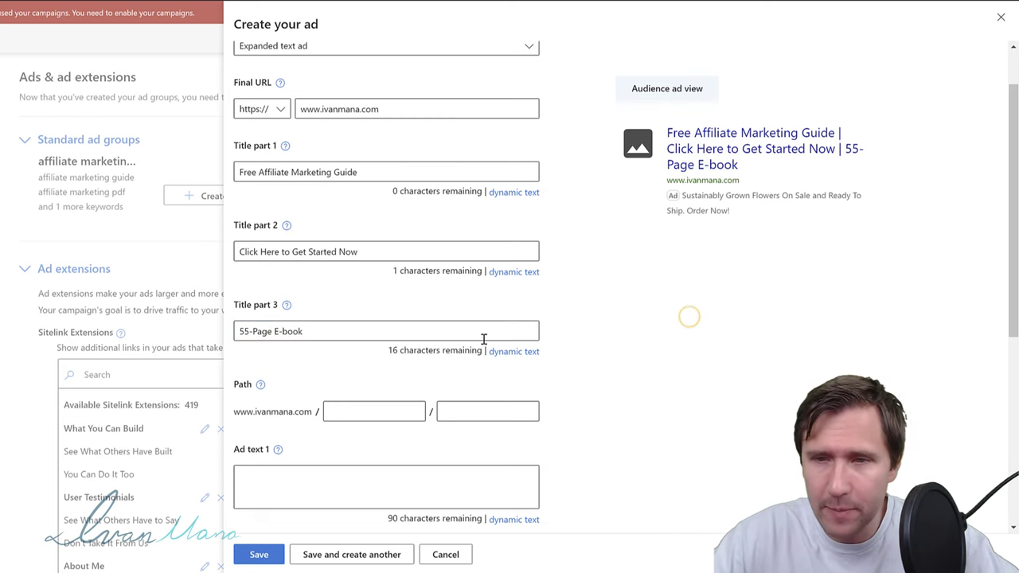
pyautogui.scroll(-1, 414, 336)
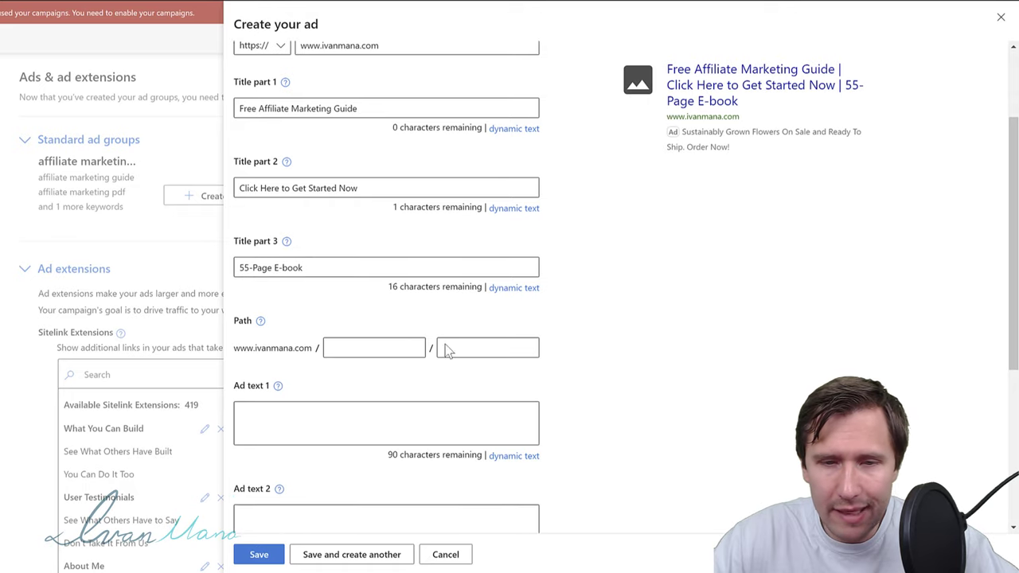
# Step: Enter 'freeguide' in the first Path field of the display URL
pyautogui.click(350, 352)
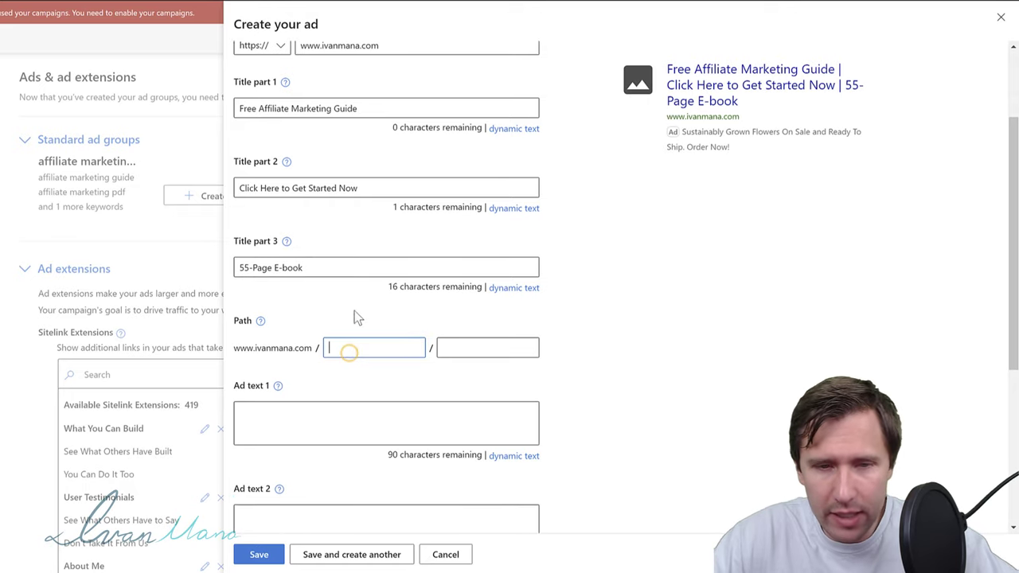
pyautogui.write('freeguide')
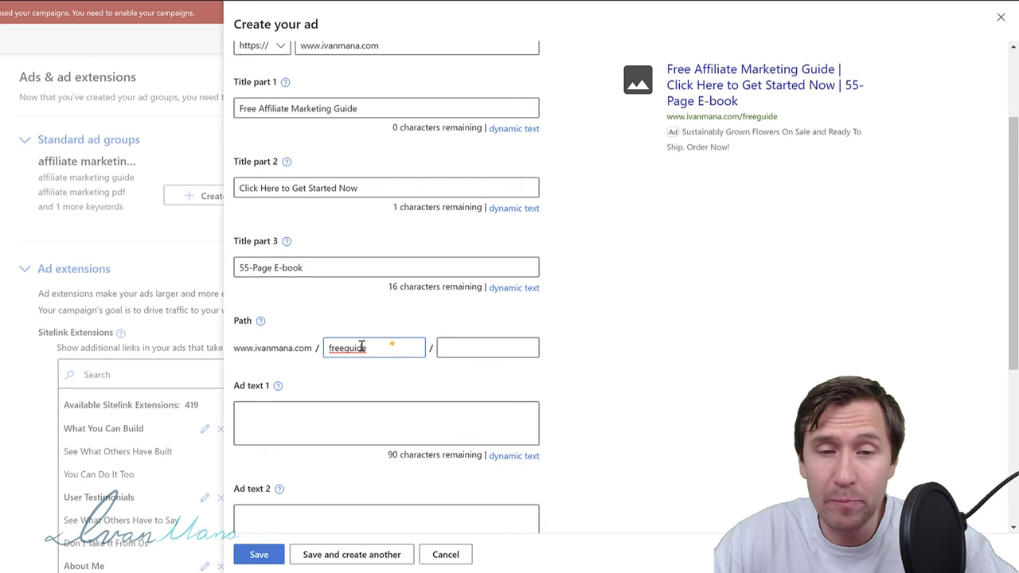
pyautogui.doubleClick(390, 348)
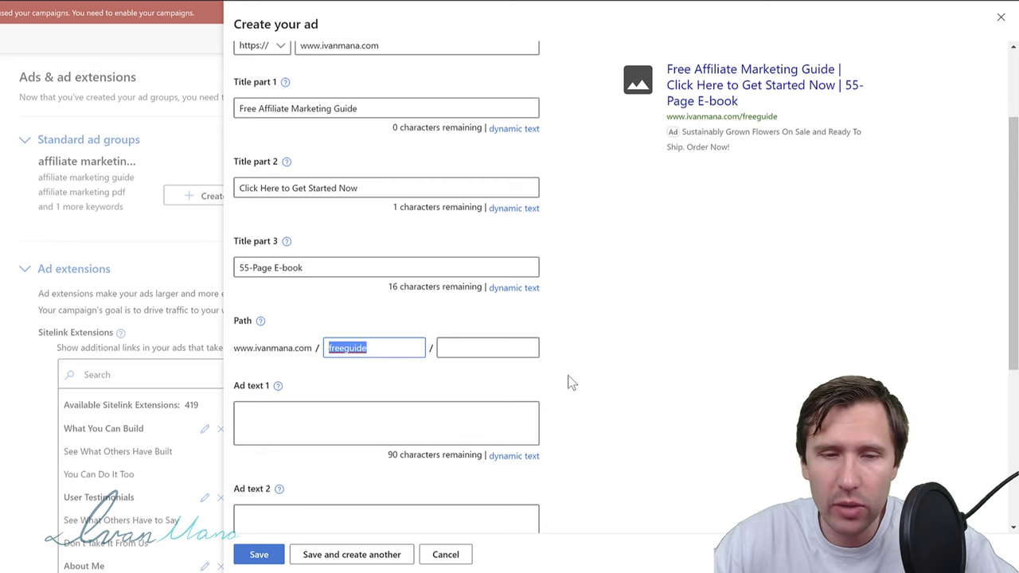
pyautogui.scroll(-1, 320, 371)
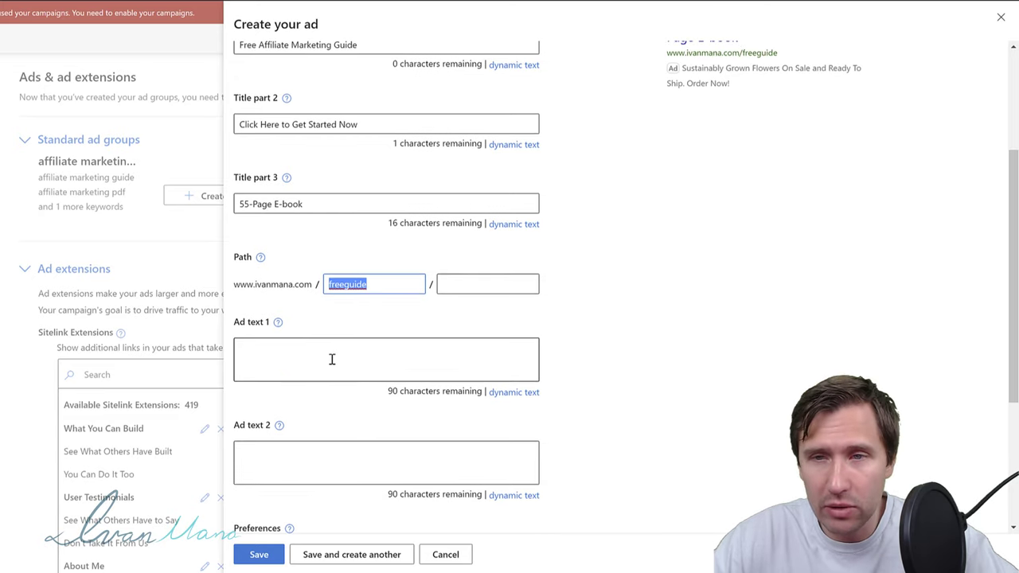
# Step: Copy the landing page's intro paragraph and paste it into Ad text 1
pyautogui.click(312, 359)
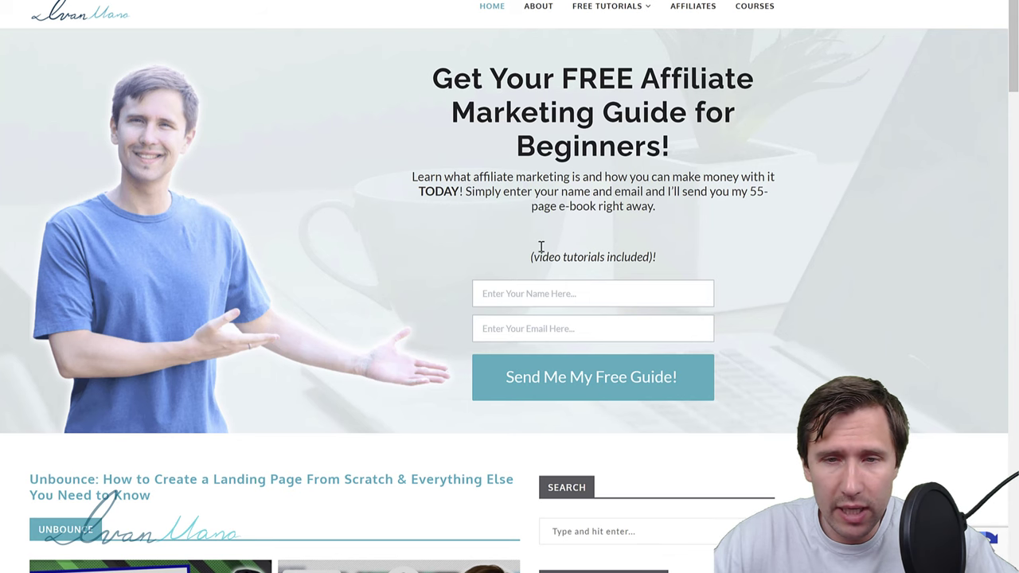
pyautogui.tripleClick(538, 193)
pyautogui.rightClick(536, 194)
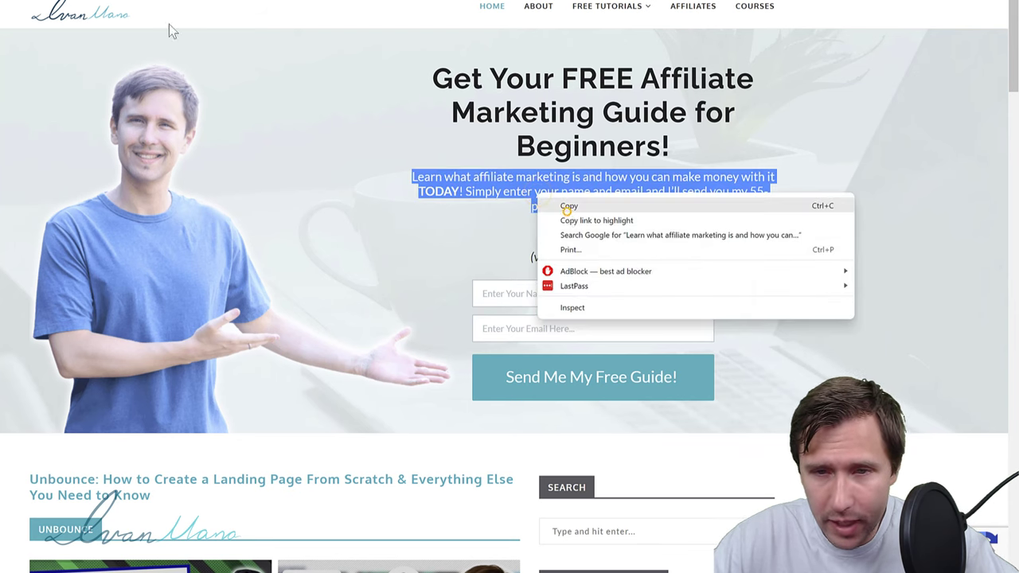
pyautogui.click(566, 205)
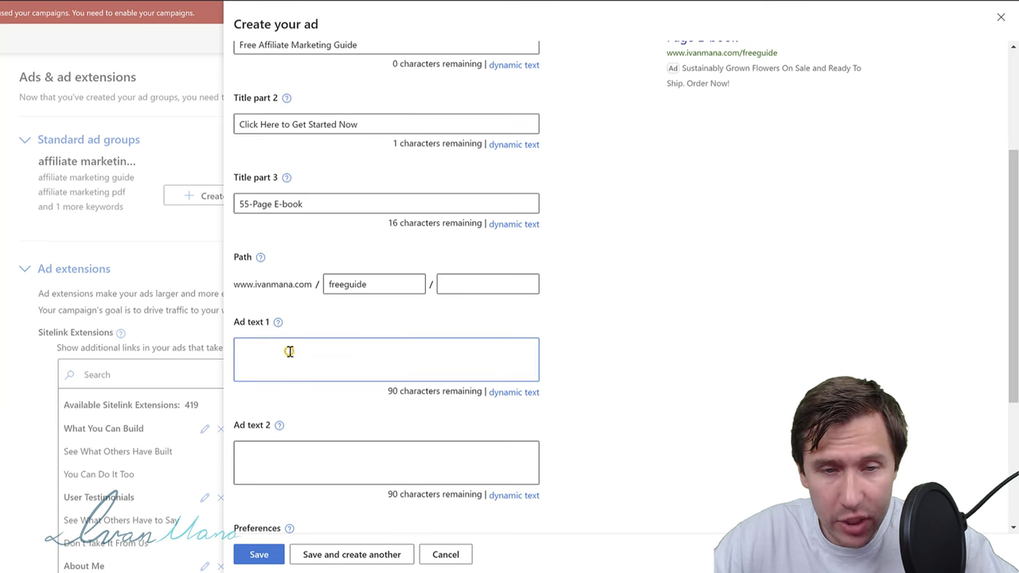
pyautogui.rightClick(289, 350)
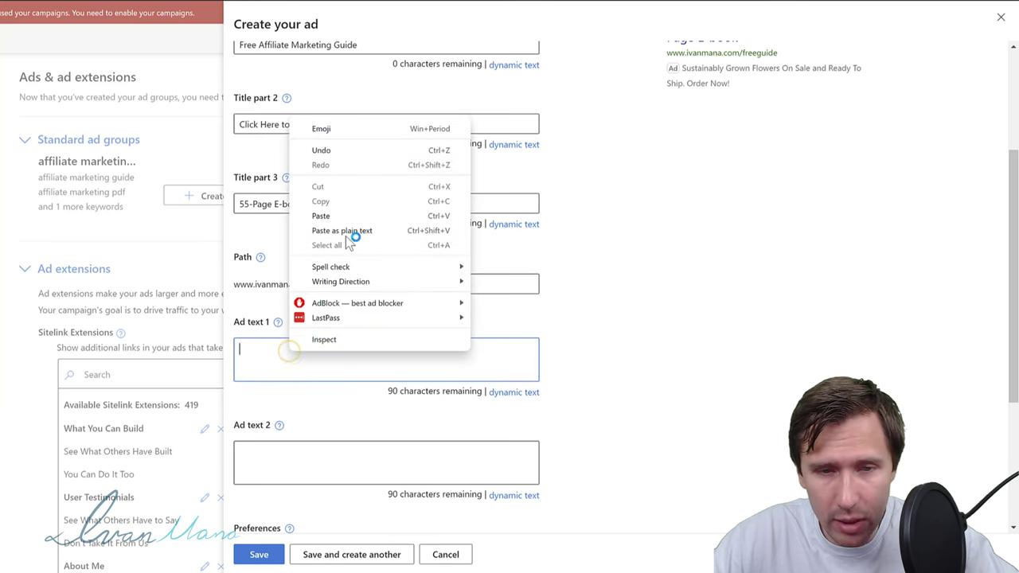
pyautogui.click(322, 216)
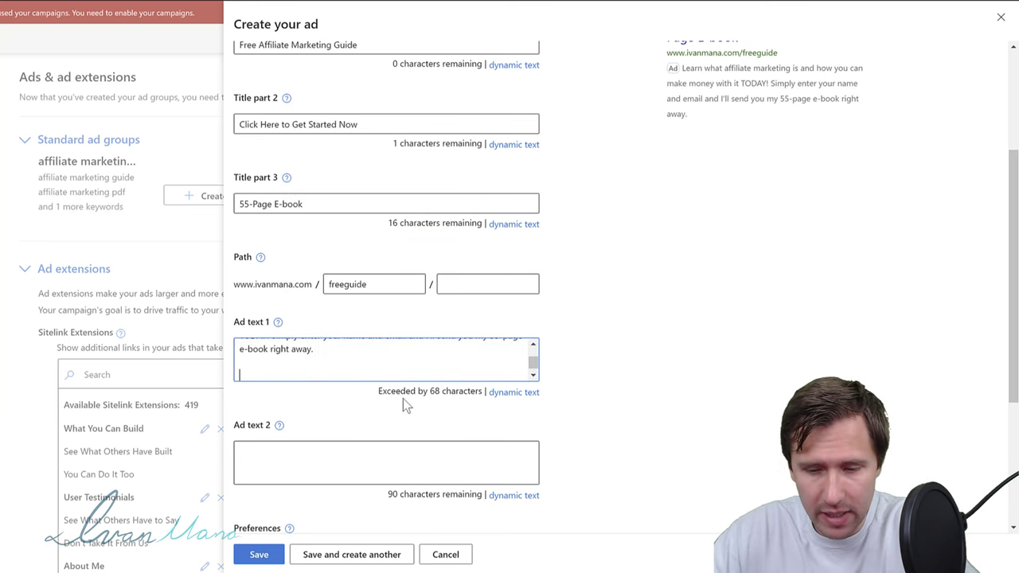
# Step: Delete the second sentence, from 'Simply' onward, from Ad text 1
pyautogui.press('Up')
pyautogui.press('Up')
pyautogui.press('Up')
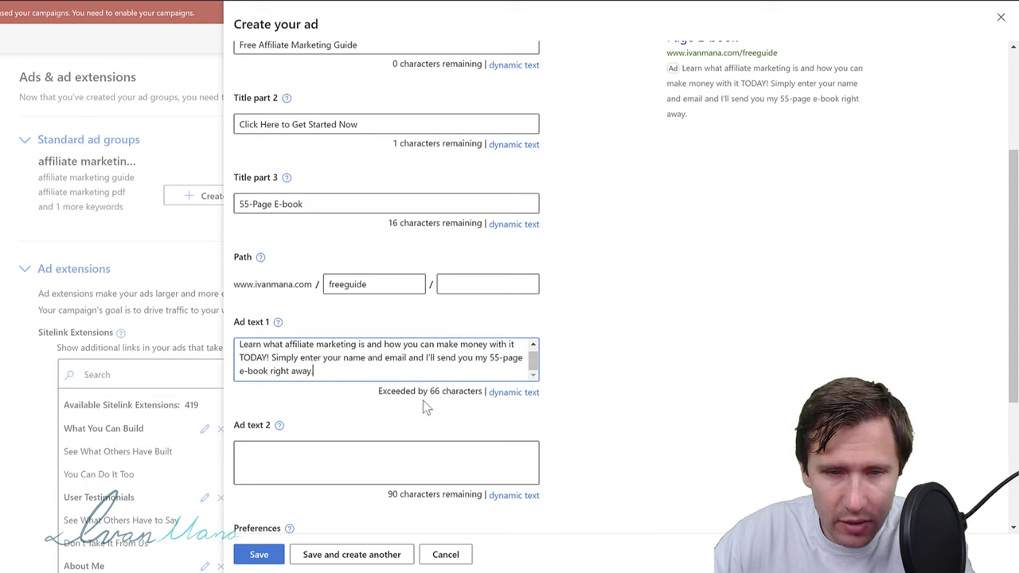
pyautogui.moveTo(314, 371); pyautogui.dragTo(271, 360)
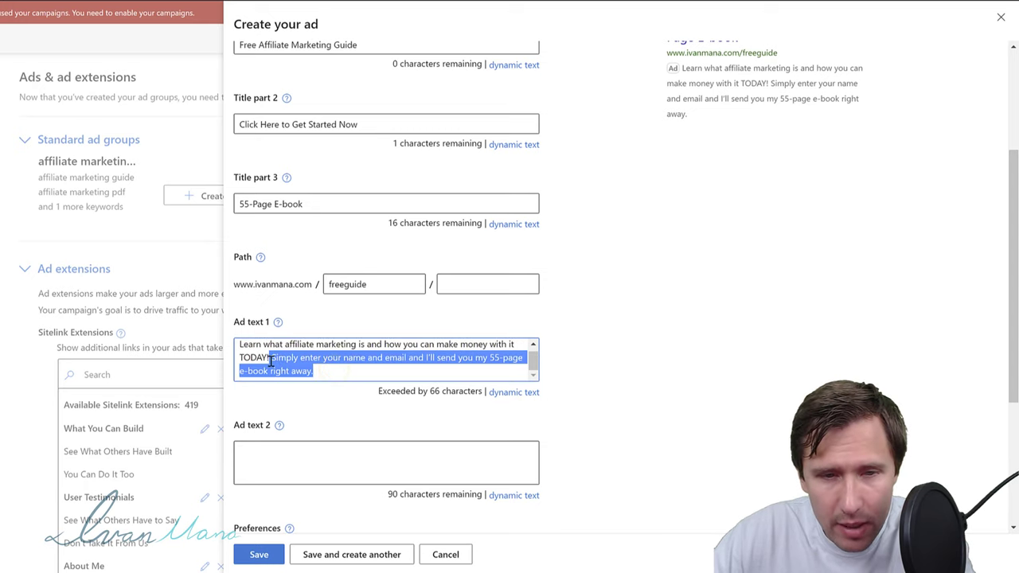
pyautogui.press('BackSpace')
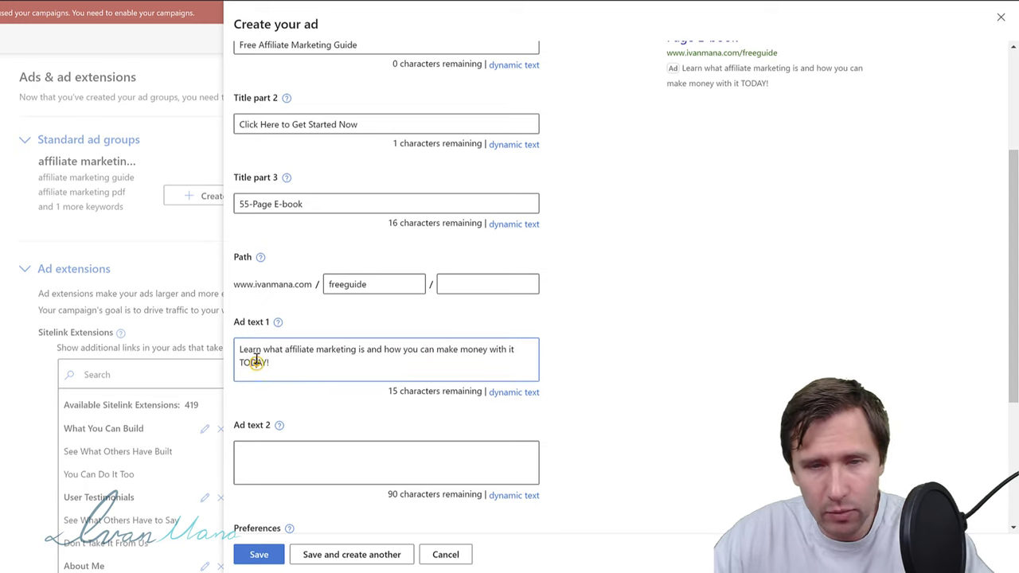
# Step: Recapitalize the words as 'Today', 'What' and 'Affiliate' in the first description
pyautogui.doubleClick(253, 362)
pyautogui.write('Today')
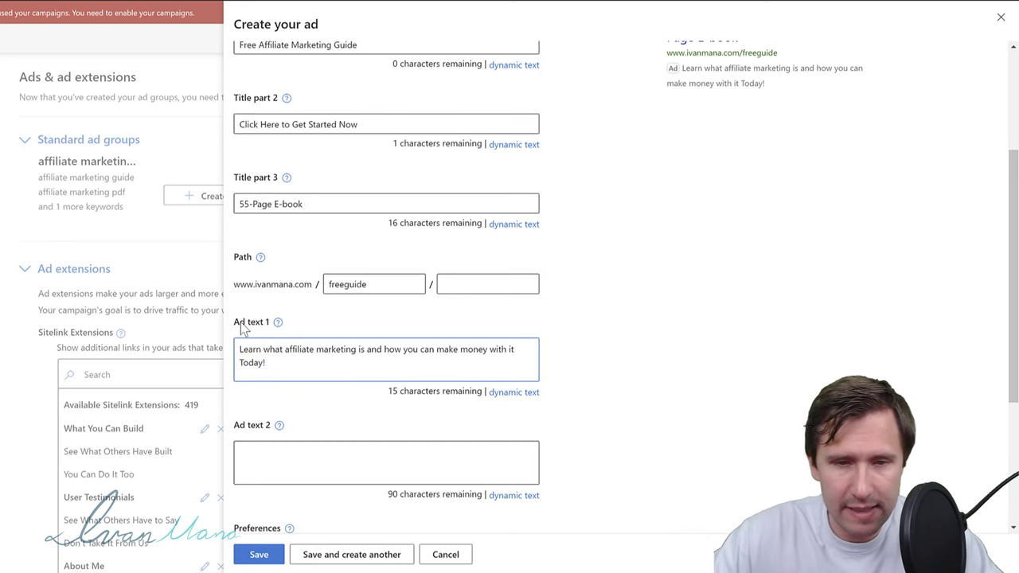
pyautogui.click(269, 350)
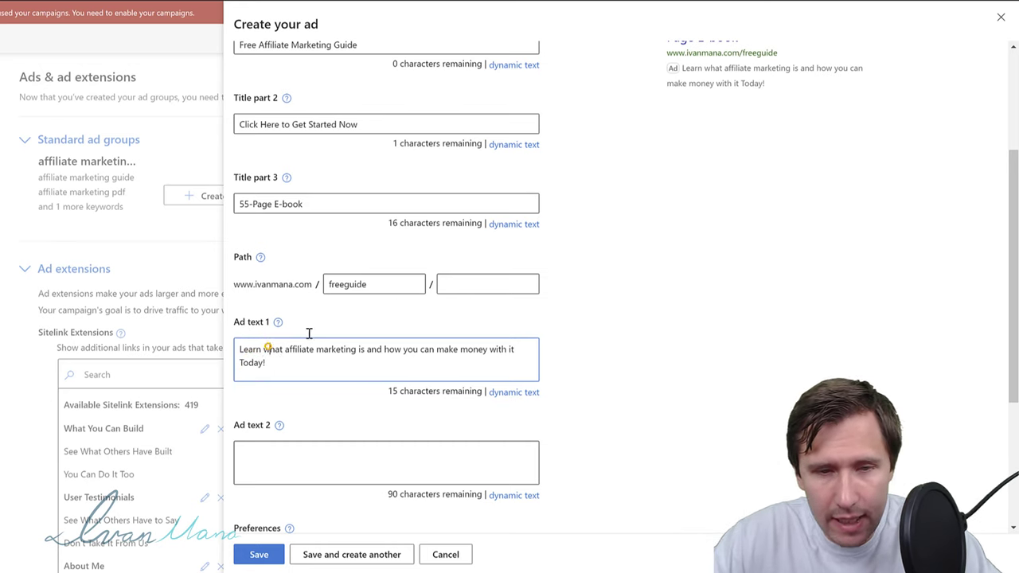
pyautogui.press('BackSpace')
pyautogui.write('W')
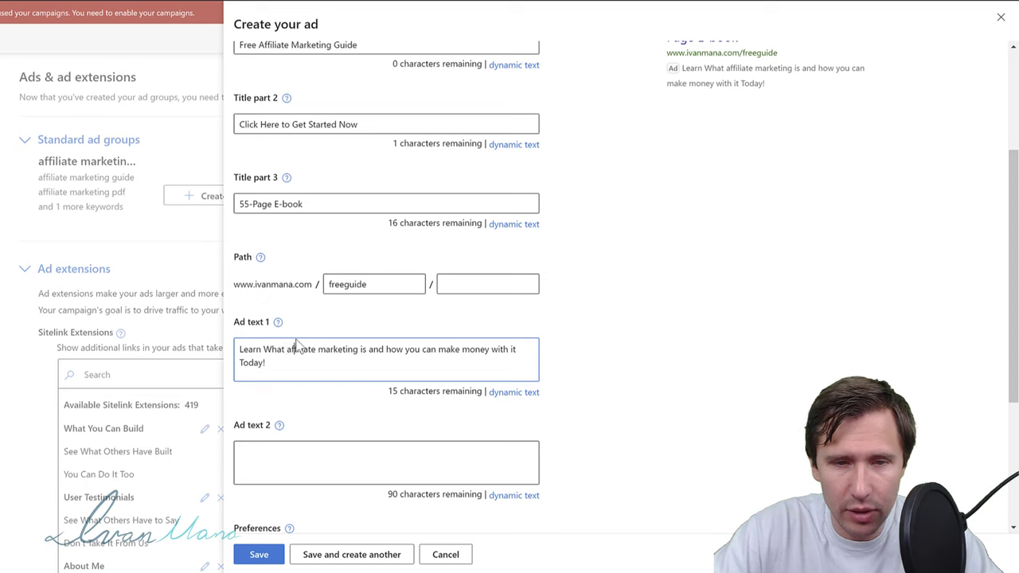
pyautogui.click(296, 349)
pyautogui.press('BackSpace')
pyautogui.press('BackSpace')
pyautogui.write('Af')
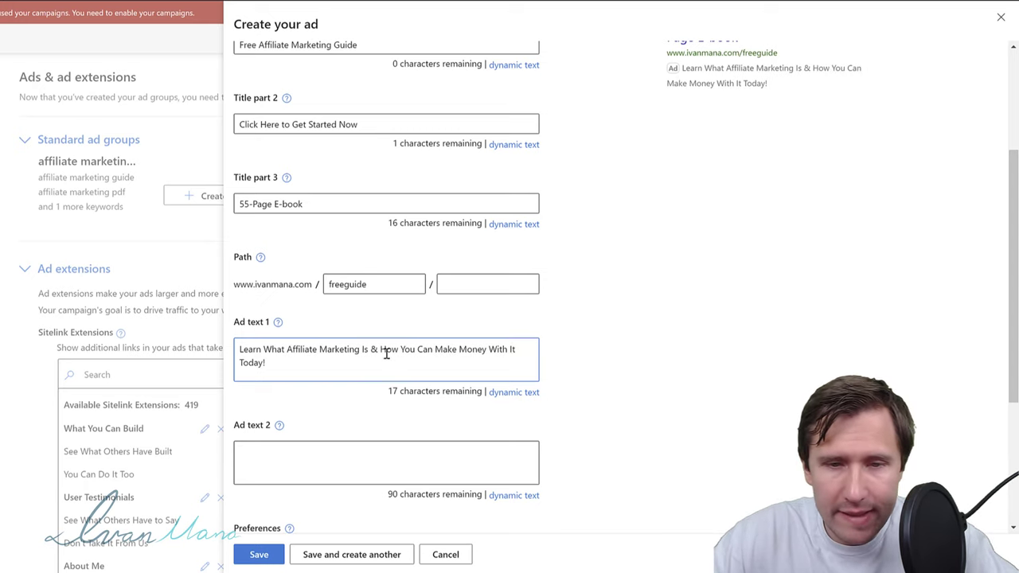
pyautogui.doubleClick(374, 349)
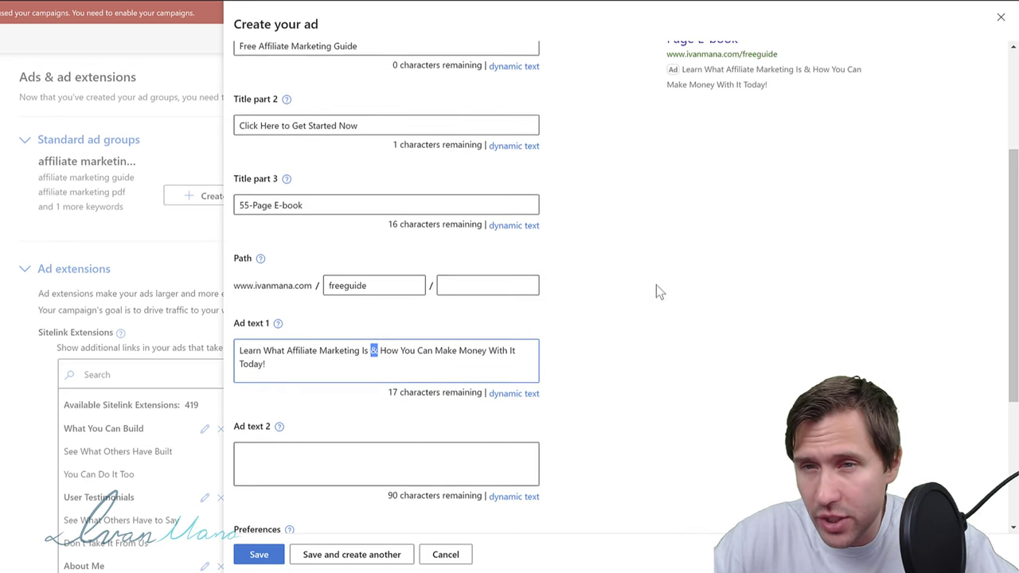
pyautogui.scroll(1, 657, 291)
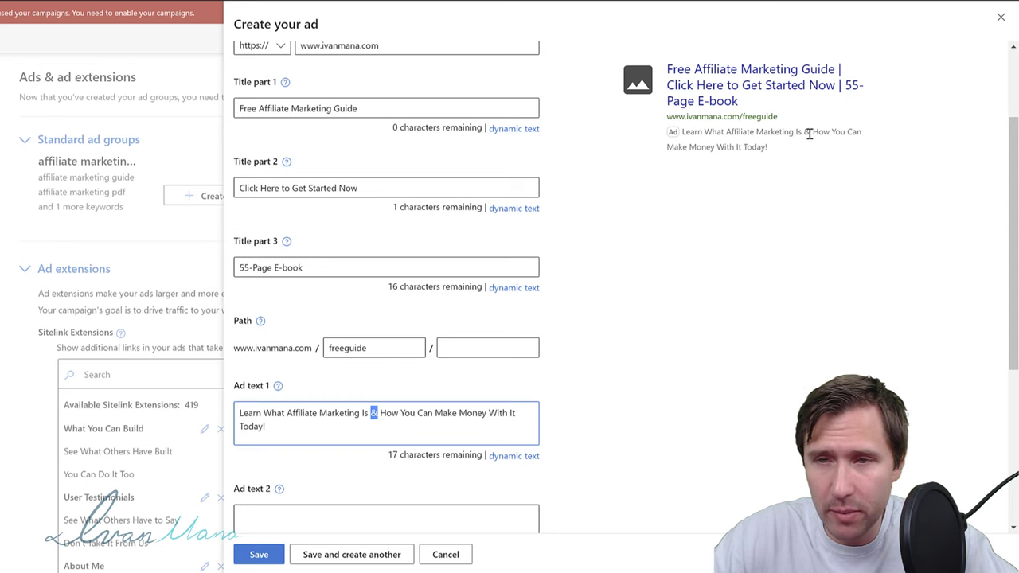
pyautogui.scroll(-1, 696, 360)
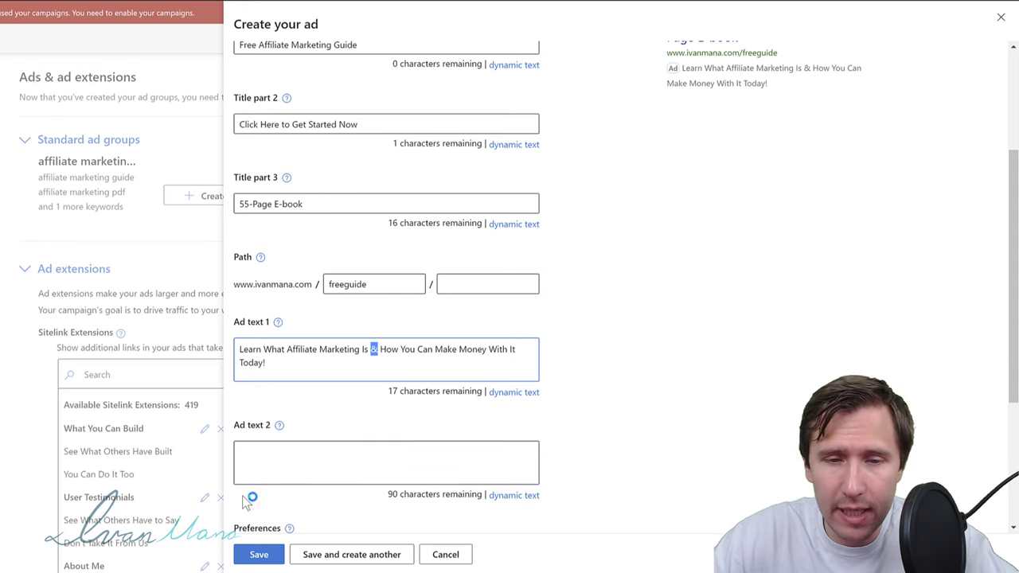
# Step: Enter 'Free 55-Page Affiliate Marketing Guide Teaches You How to Make Money Online' as Ad text 2
pyautogui.click(291, 463)
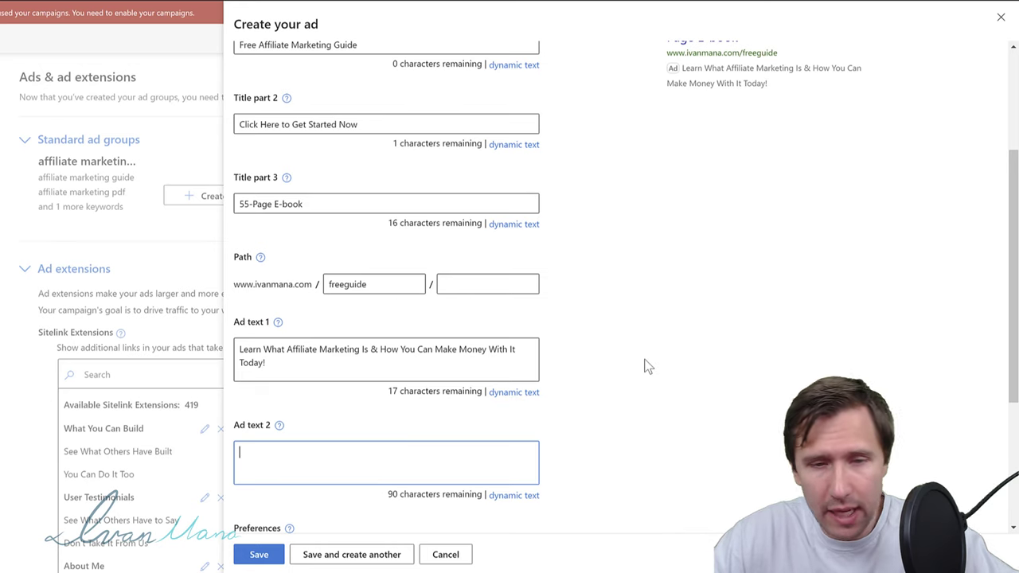
pyautogui.scroll(-1, 646, 368)
pyautogui.write('Fre')
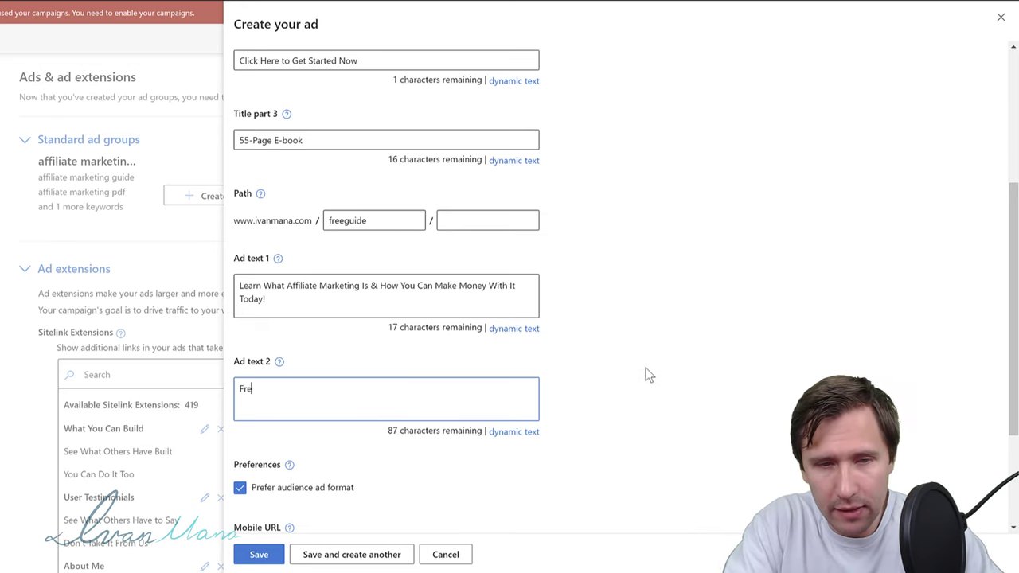
pyautogui.write('e 55-Pa')
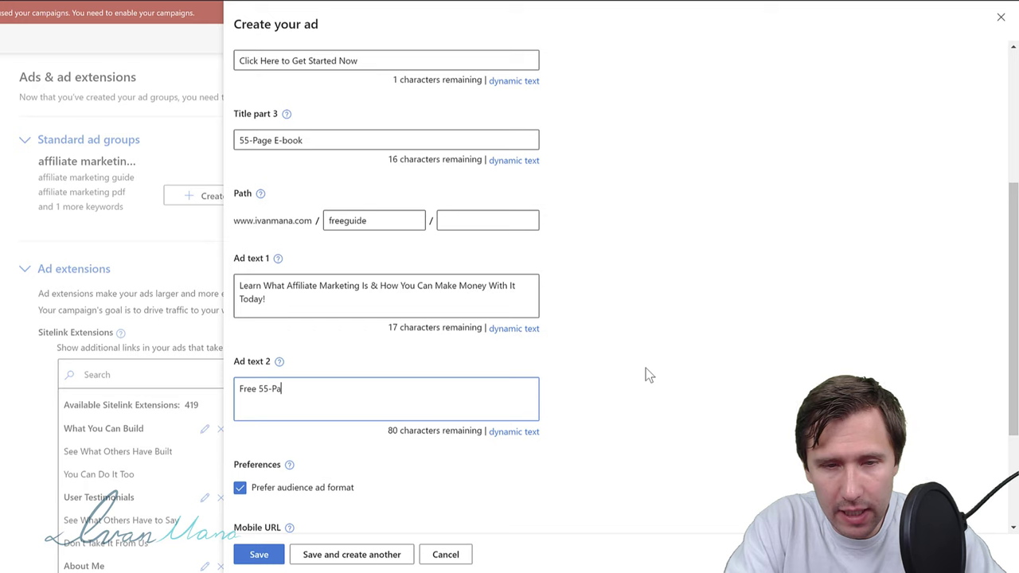
pyautogui.write('ge Affiliate M')
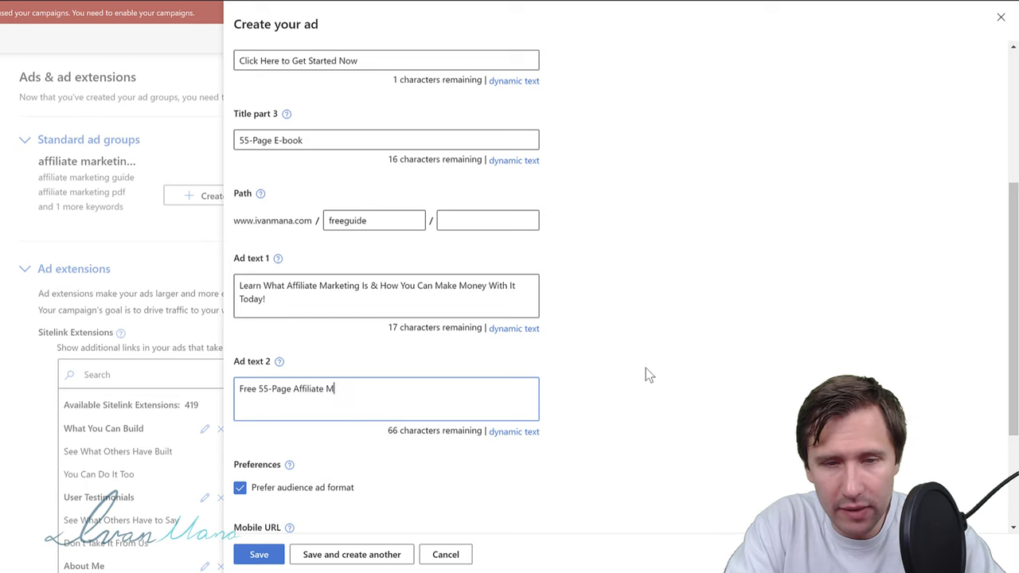
pyautogui.write('arketing Guide Teach')
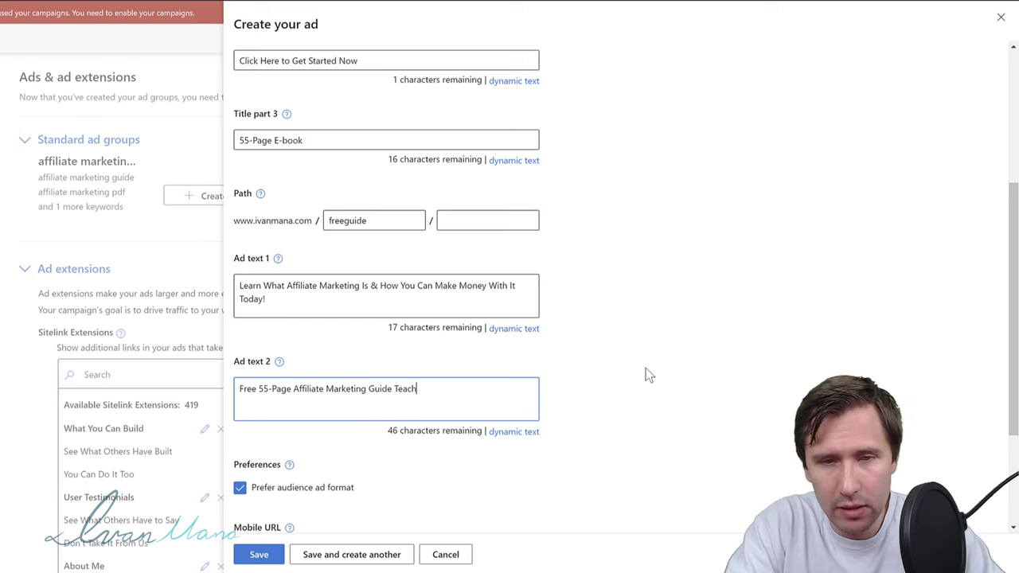
pyautogui.write('es You How to M')
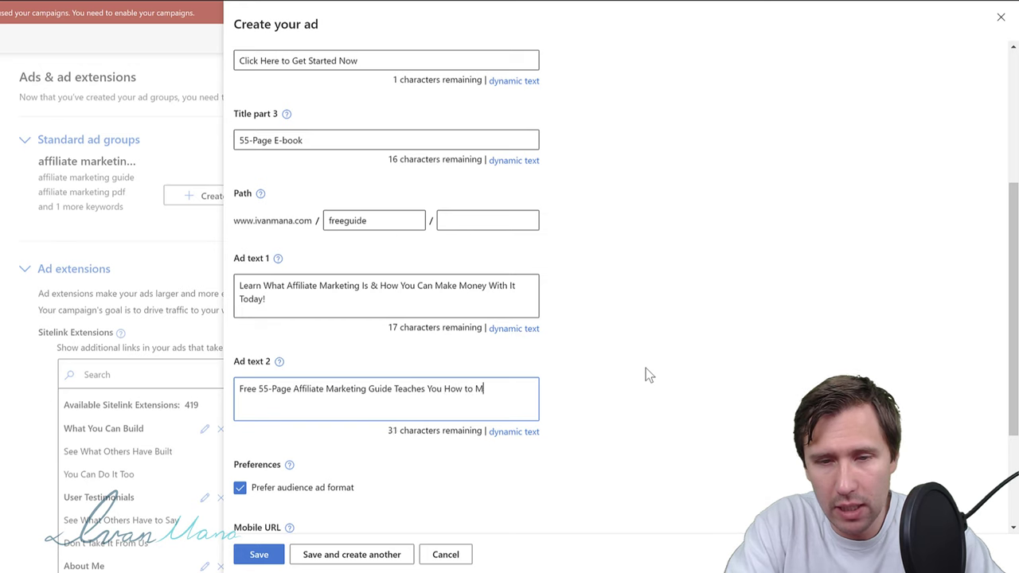
pyautogui.write('ake Money Online')
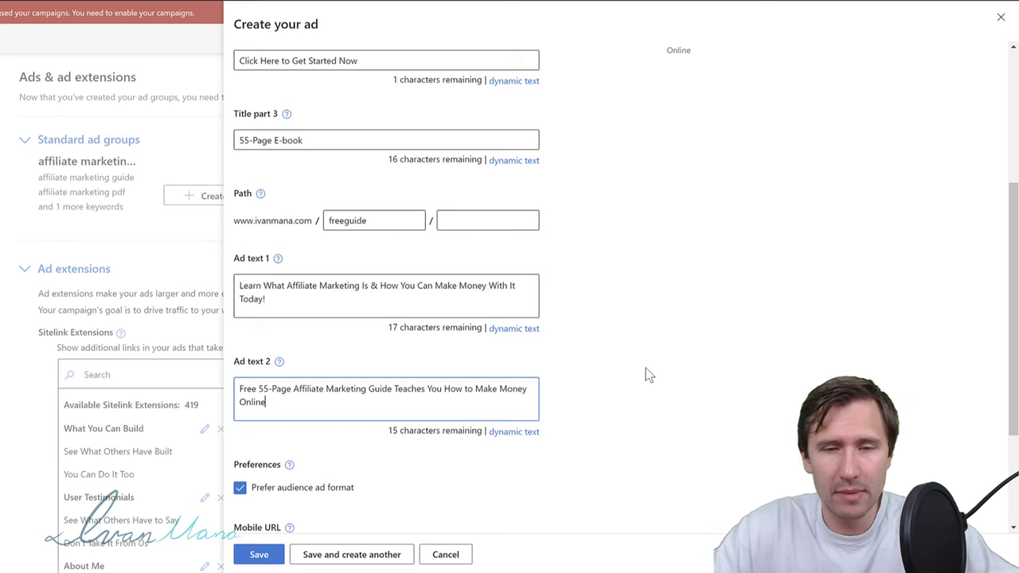
pyautogui.scroll(3, 643, 374)
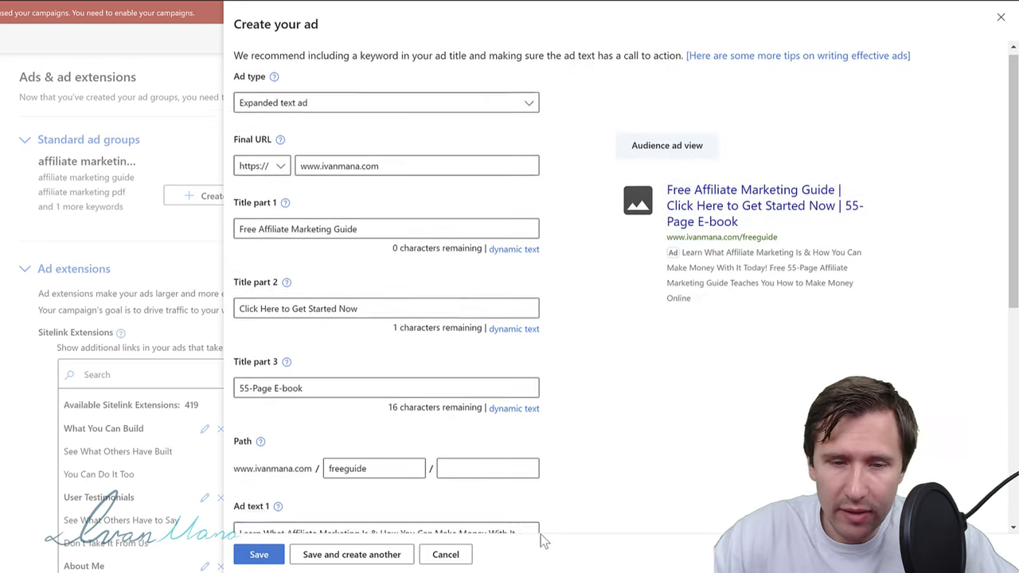
pyautogui.scroll(-4, 541, 539)
# Step: Save the Free Affiliate Marketing Guide ad, copy it, and open the copy for editing
pyautogui.click(257, 553)
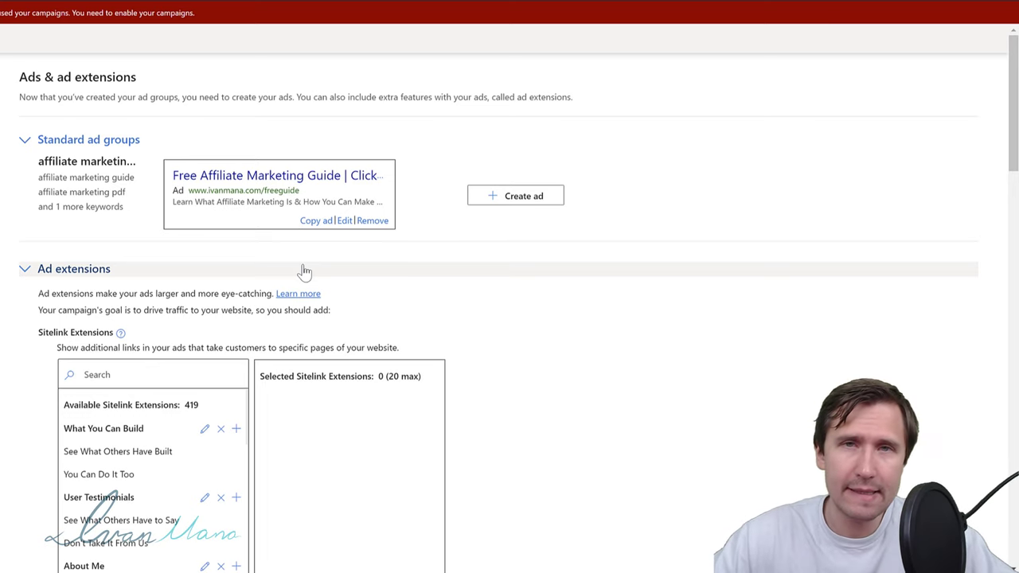
pyautogui.click(307, 223)
pyautogui.click(647, 224)
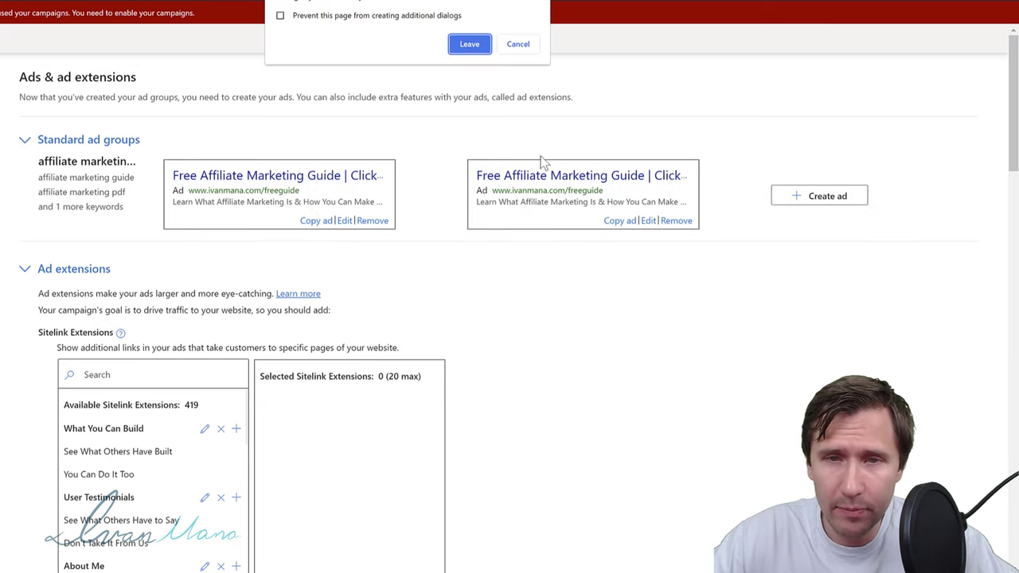
pyautogui.click(521, 44)
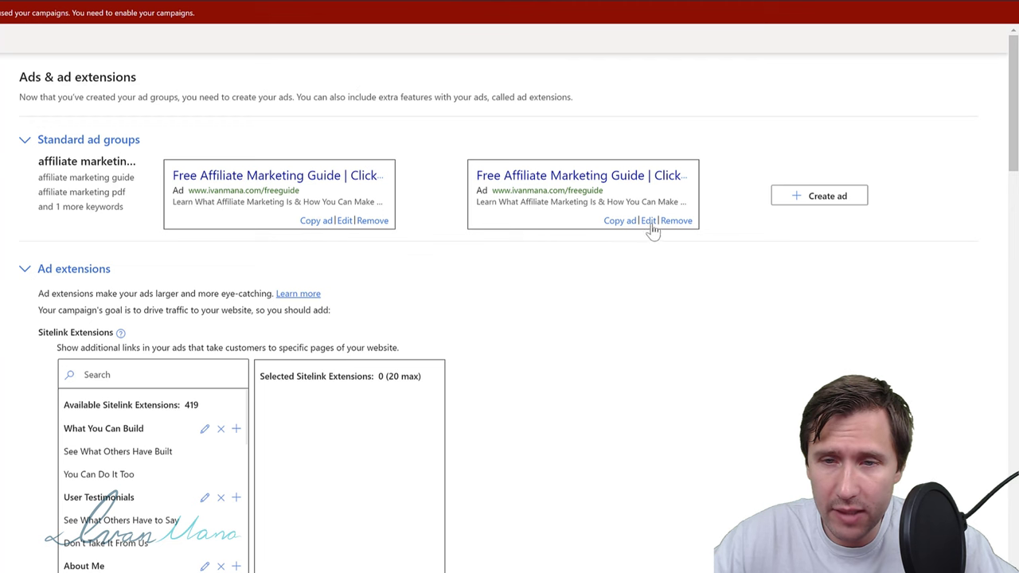
pyautogui.click(649, 221)
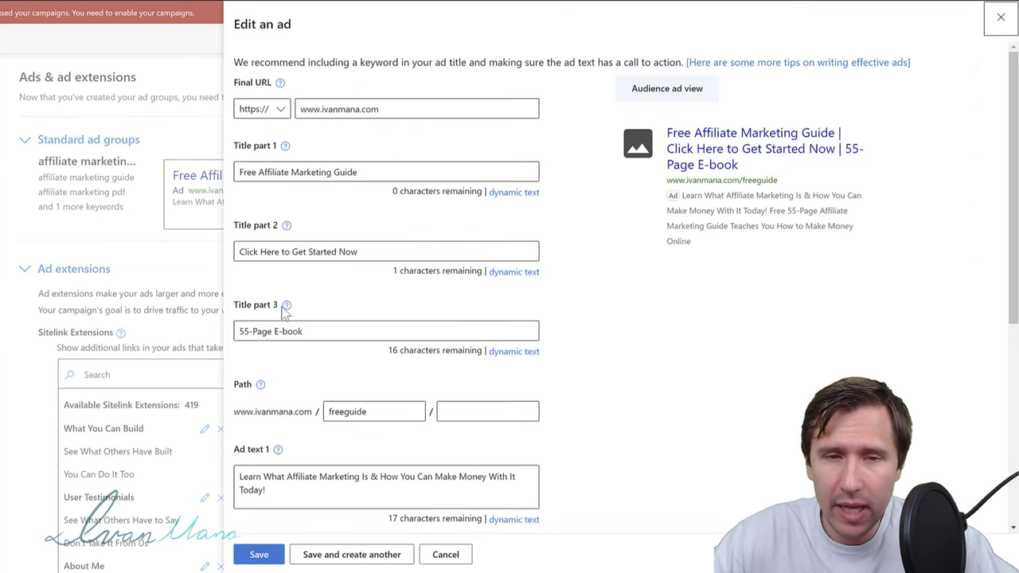
pyautogui.click(379, 253)
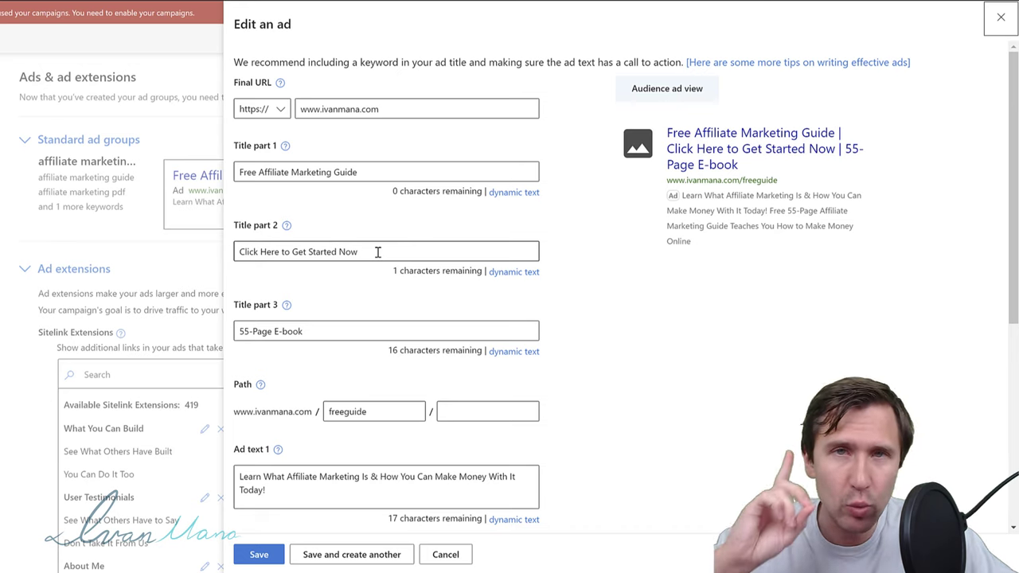
pyautogui.moveTo(373, 169); pyautogui.dragTo(234, 175)
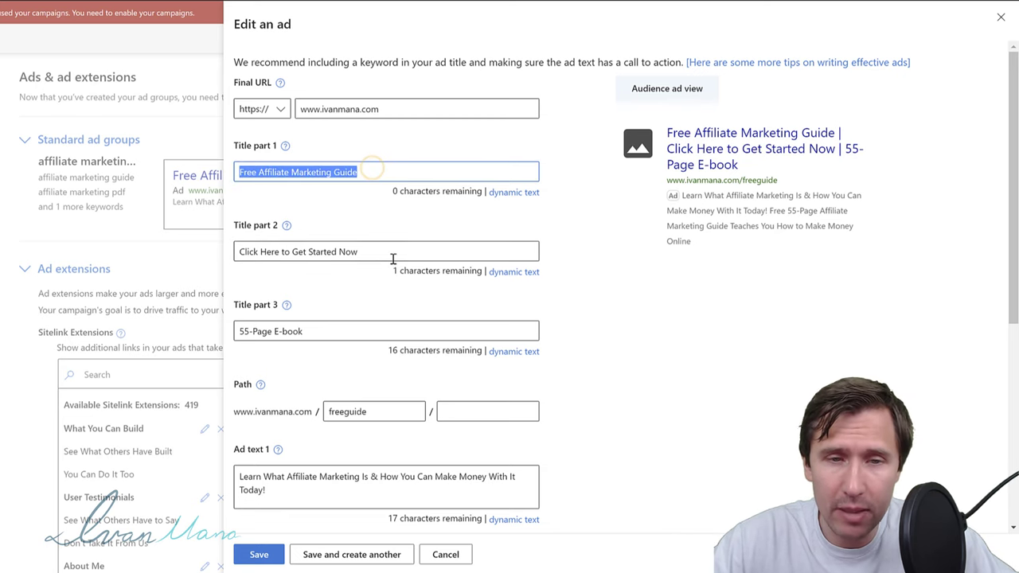
pyautogui.moveTo(392, 257); pyautogui.dragTo(229, 255)
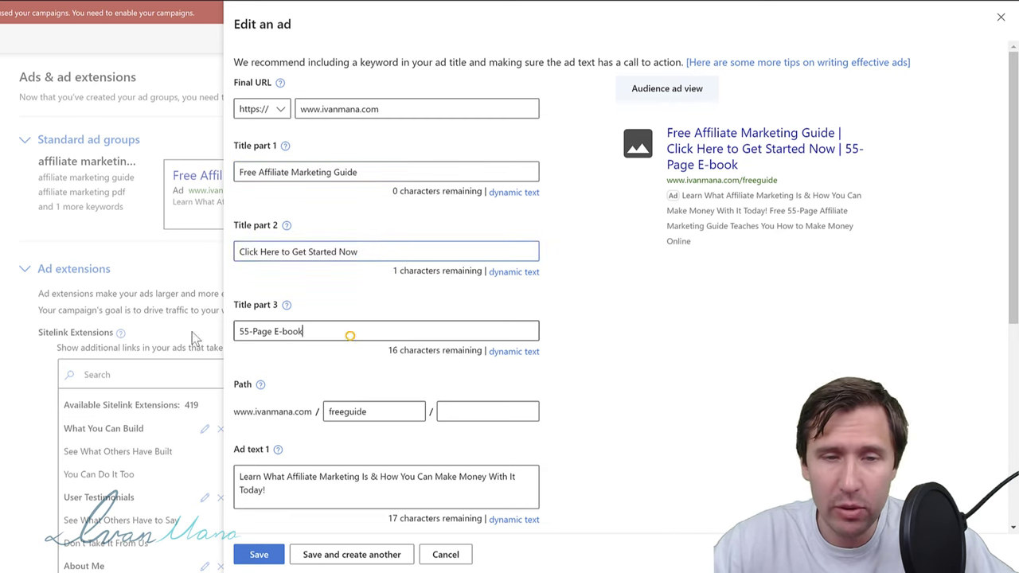
pyautogui.tripleClick(350, 334)
pyautogui.click(364, 356)
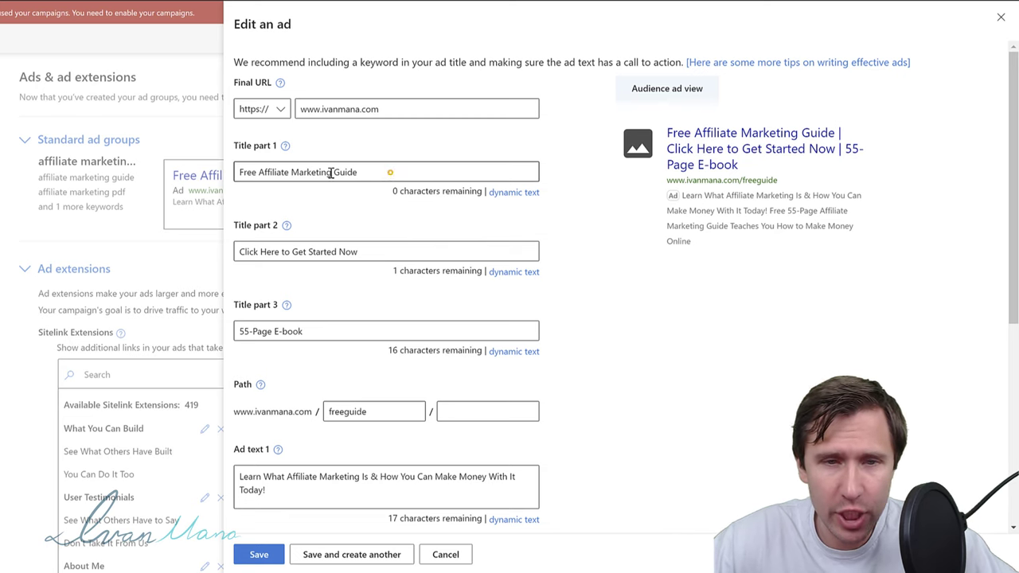
pyautogui.tripleClick(390, 172)
pyautogui.tripleClick(396, 255)
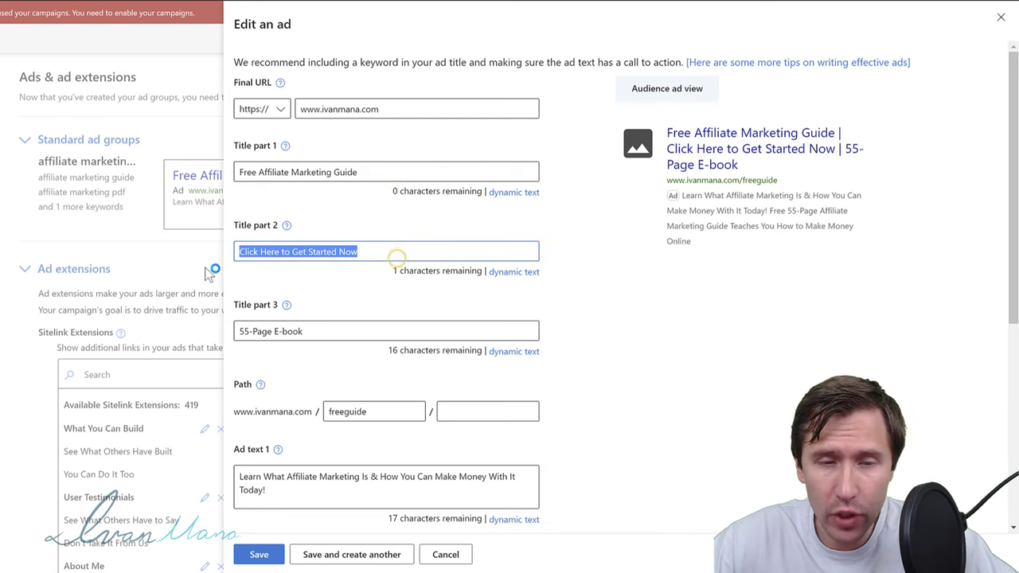
pyautogui.tripleClick(306, 495)
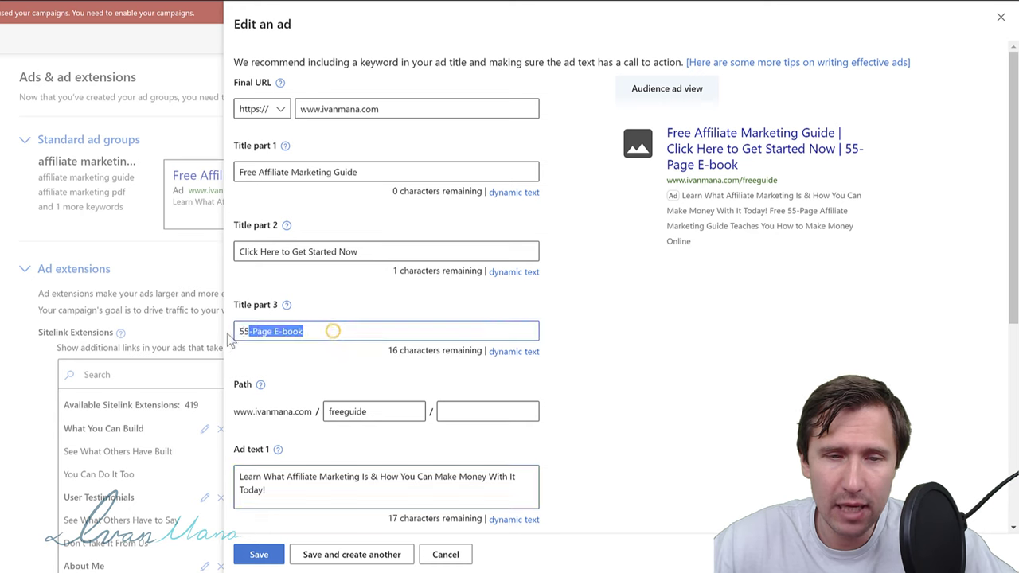
pyautogui.tripleClick(334, 331)
pyautogui.scroll(-2, 294, 331)
pyautogui.scroll(-2, 294, 336)
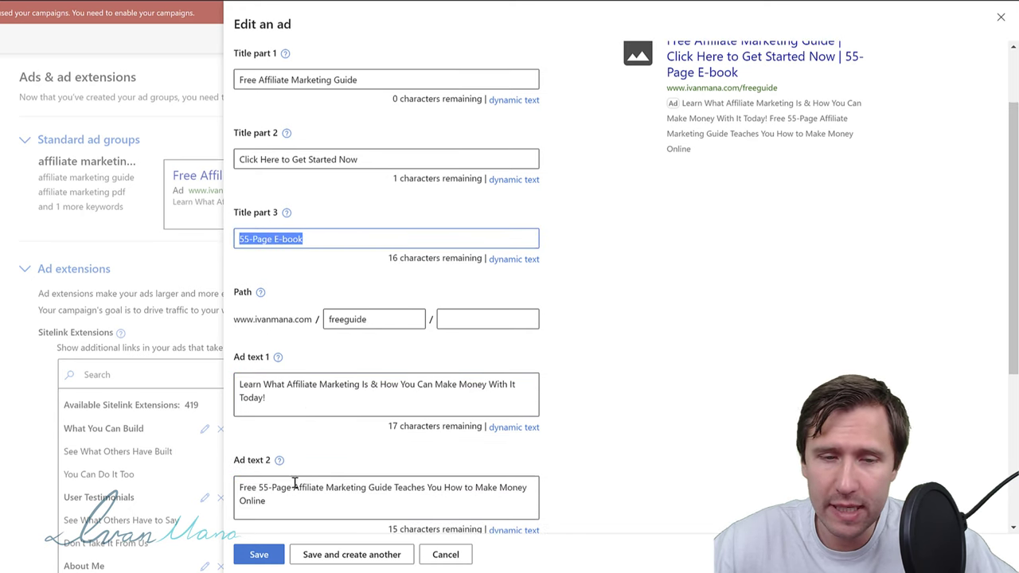
pyautogui.tripleClick(289, 470)
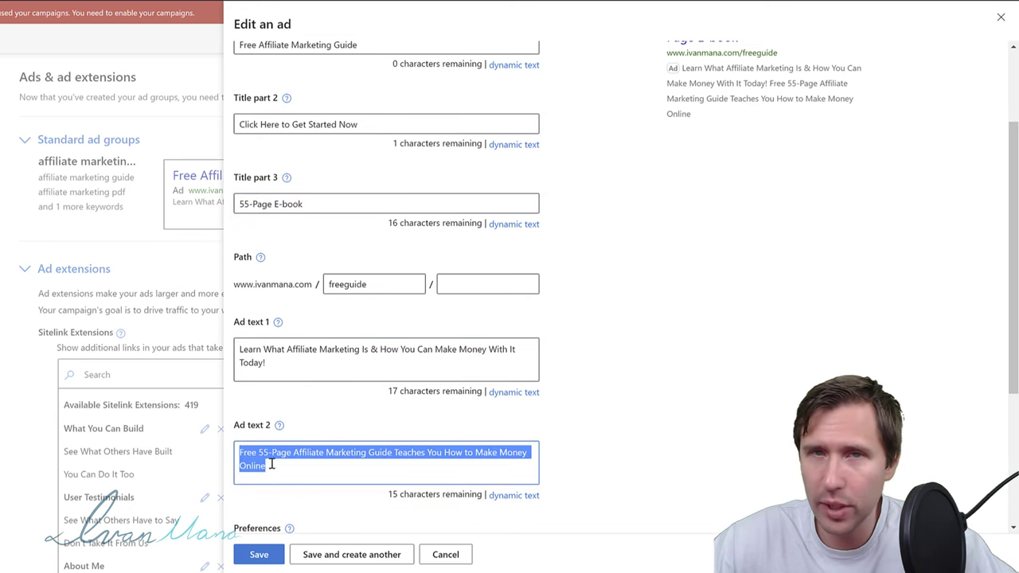
pyautogui.scroll(2, 303, 175)
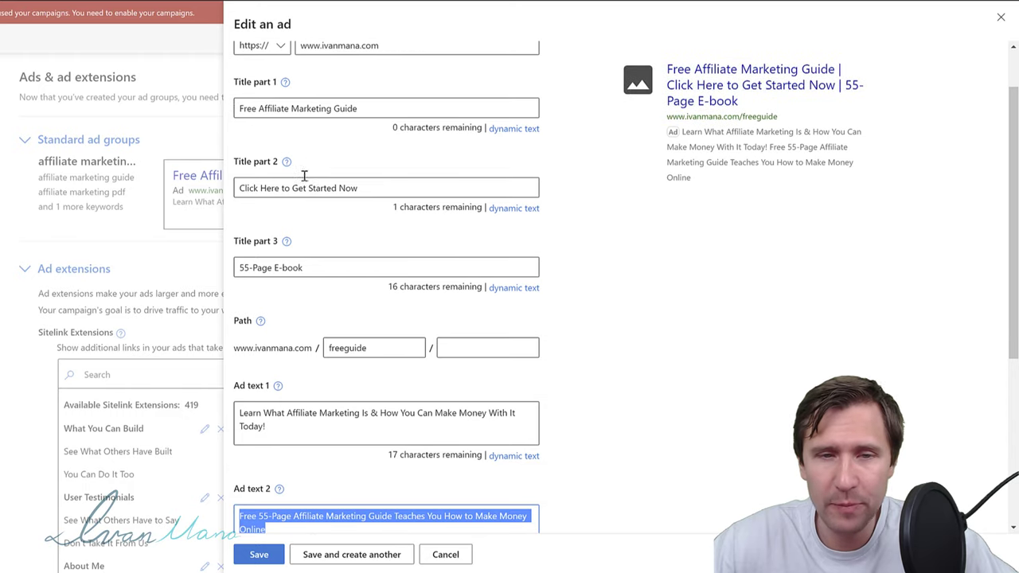
pyautogui.scroll(2, 366, 171)
pyautogui.click(383, 173)
pyautogui.tripleClick(383, 174)
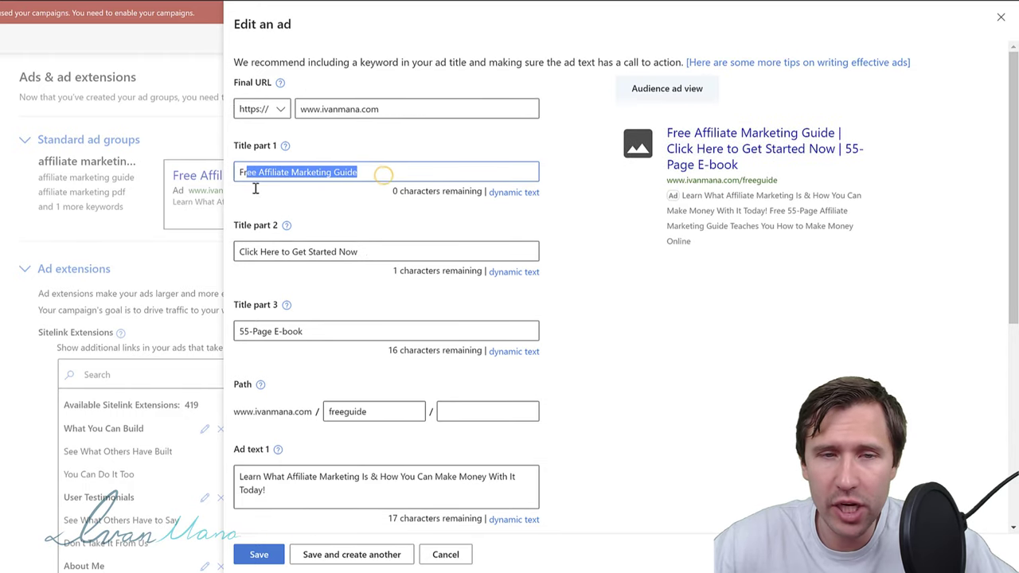
pyautogui.tripleClick(378, 254)
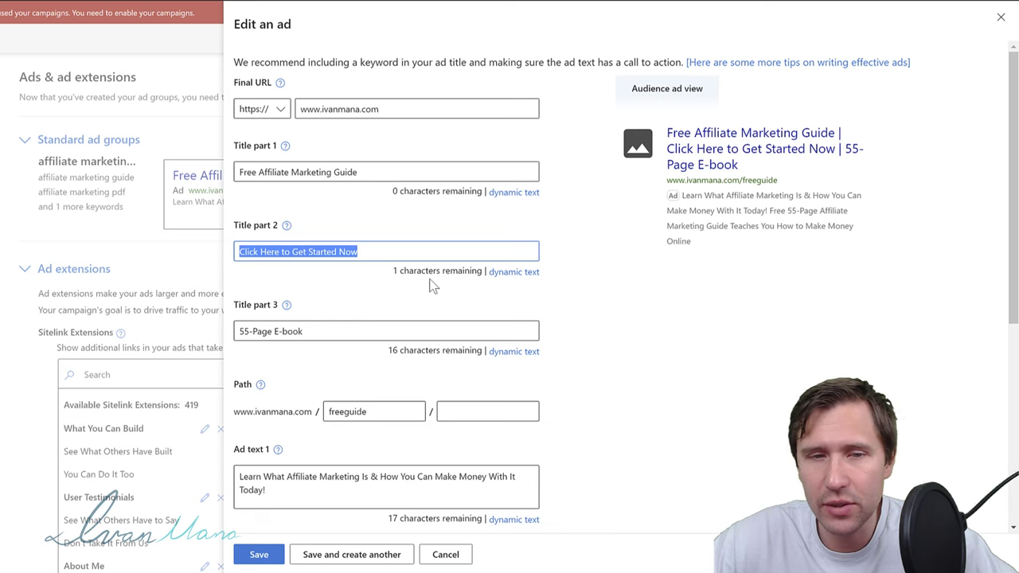
# Step: Replace the copied ad's Title part 2 with 'Get Your Free Guide Now' and save
pyautogui.tripleClick(283, 252)
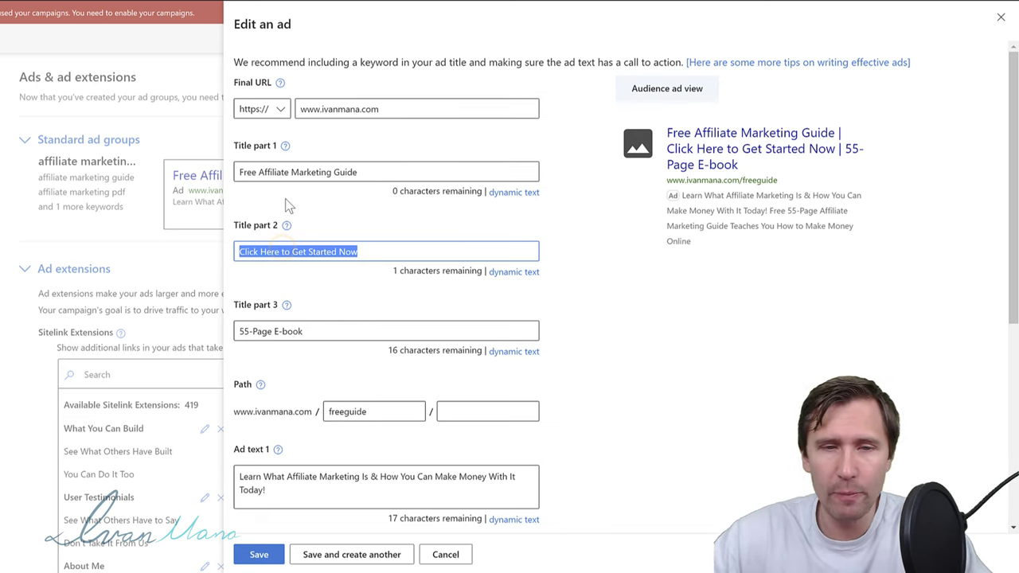
pyautogui.write('G')
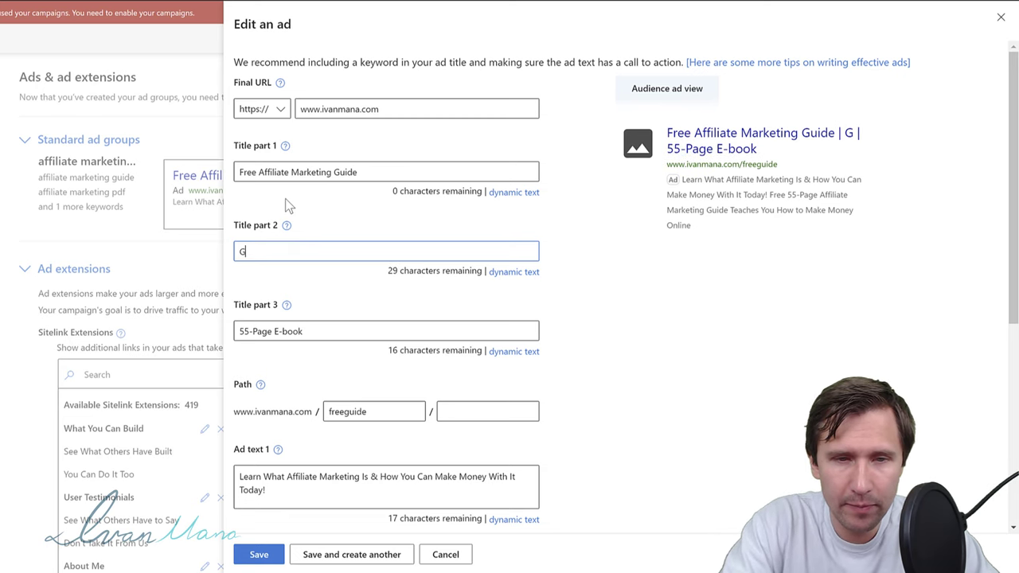
pyautogui.press('BackSpace')
pyautogui.write('Get ')
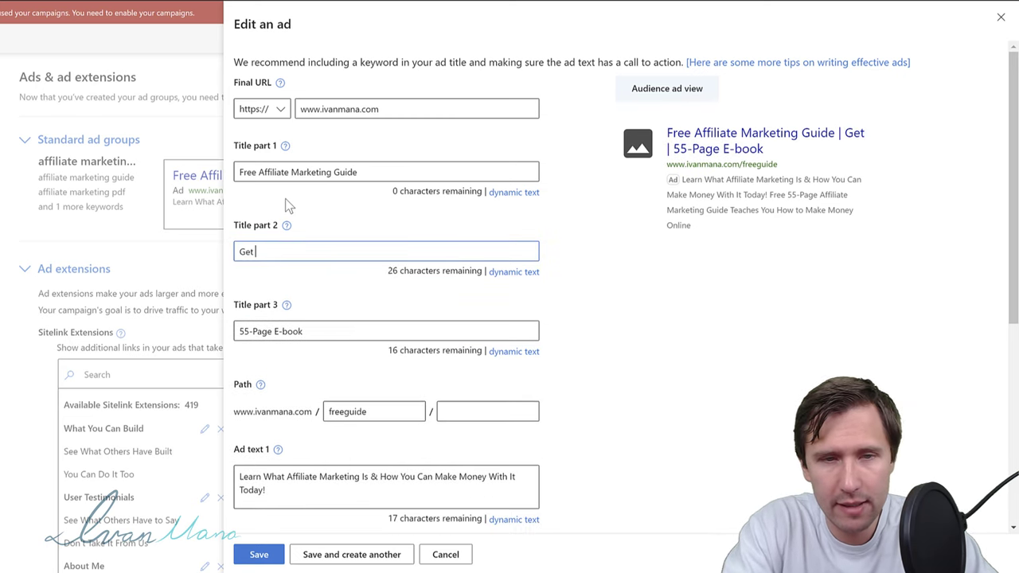
pyautogui.write('Your Free Guide Now')
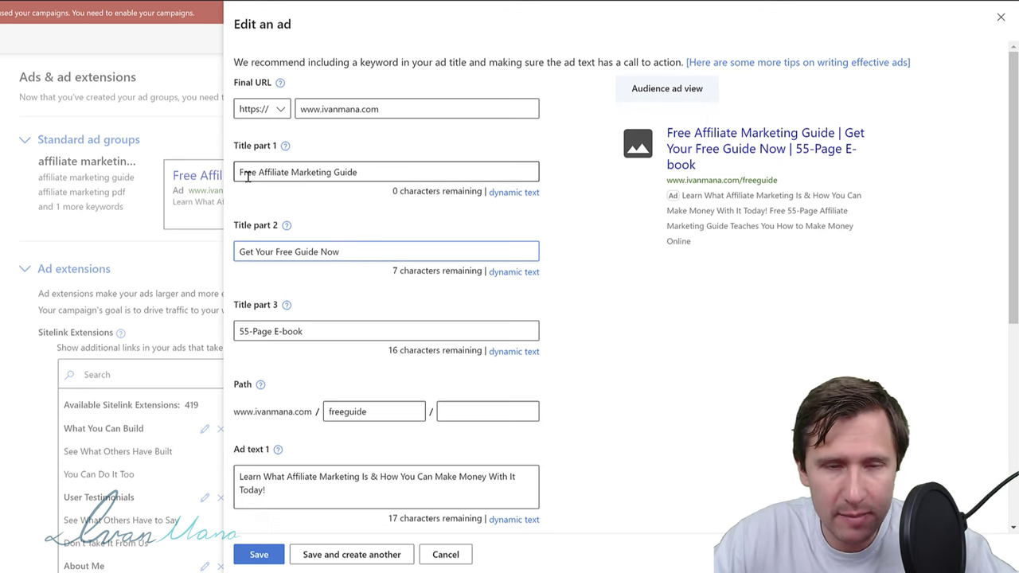
pyautogui.click(258, 554)
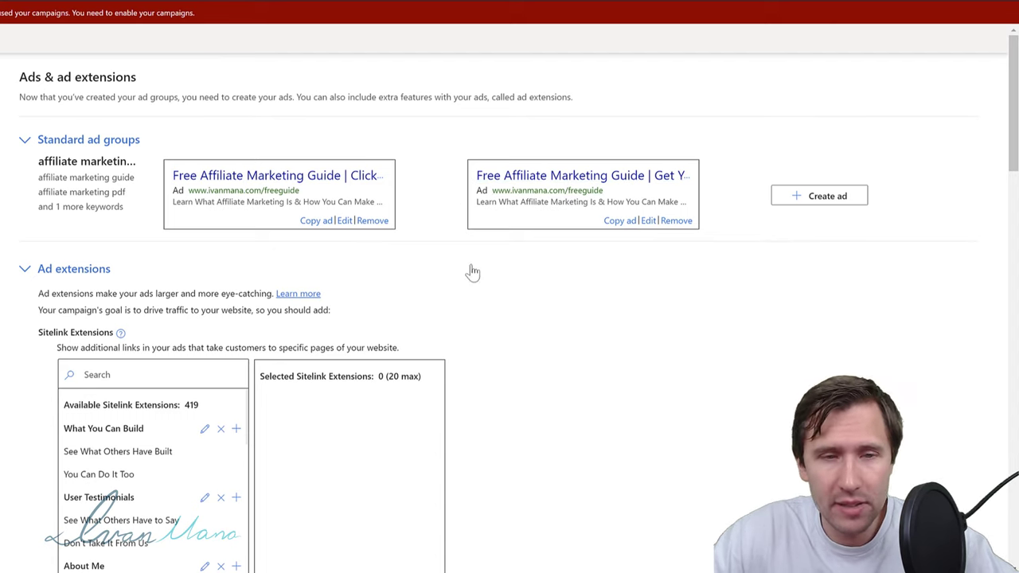
# Step: Scroll past the ad extensions and choose Save & go to the next step
pyautogui.scroll(-1, 461, 266)
pyautogui.scroll(-2, 130, 104)
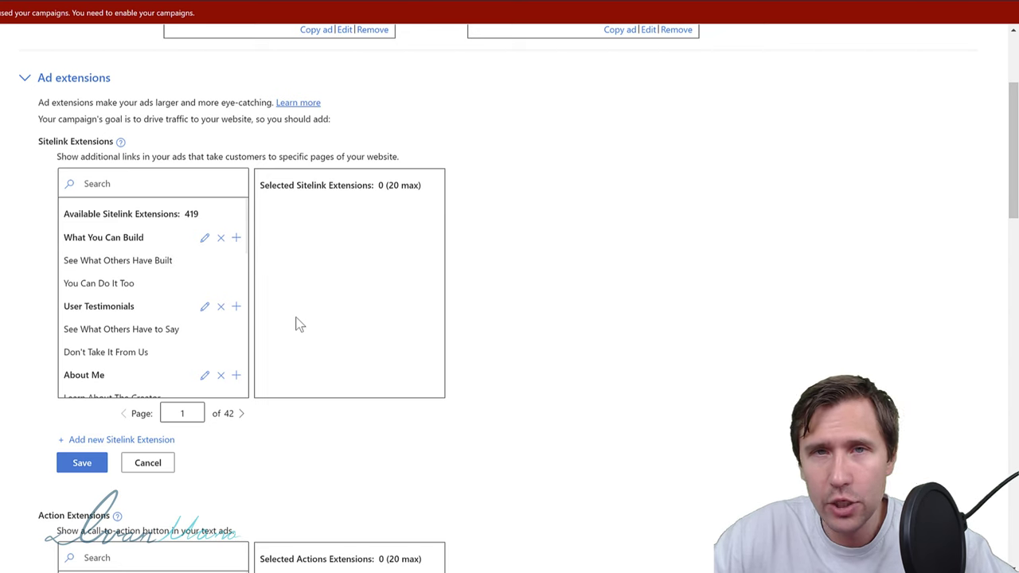
pyautogui.scroll(-1, 398, 338)
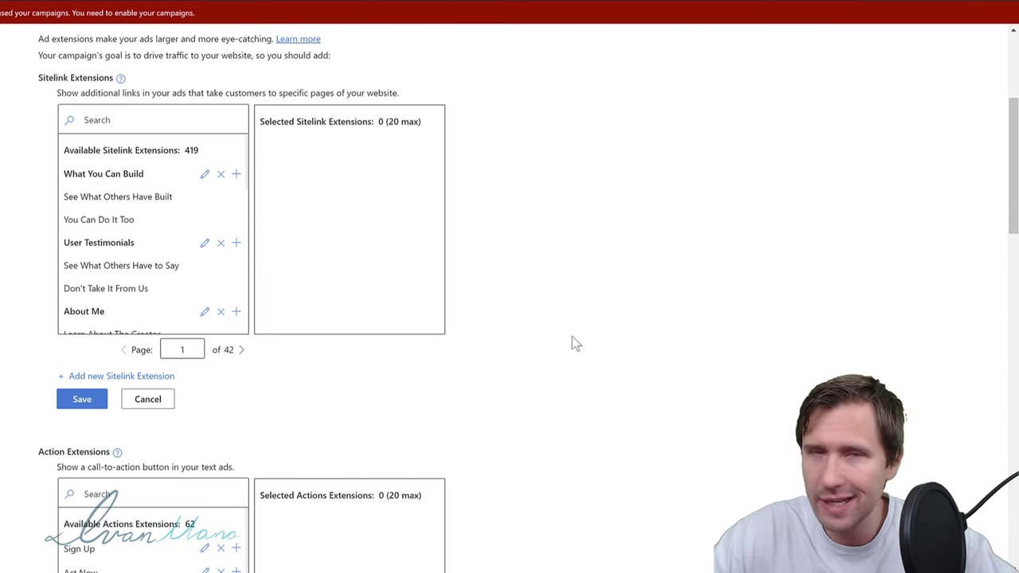
pyautogui.scroll(-7, 572, 339)
pyautogui.scroll(-14, 530, 342)
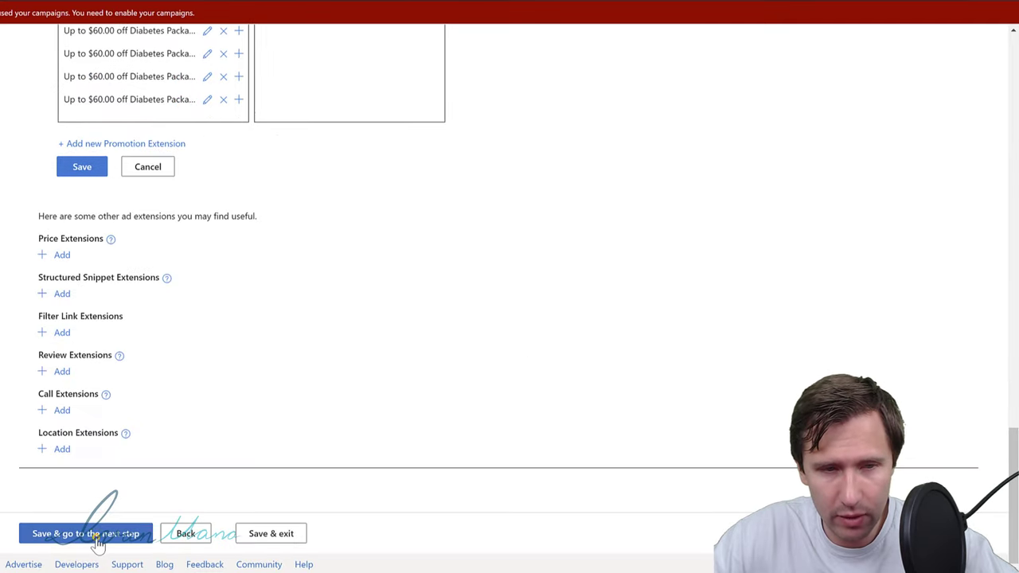
pyautogui.click(115, 538)
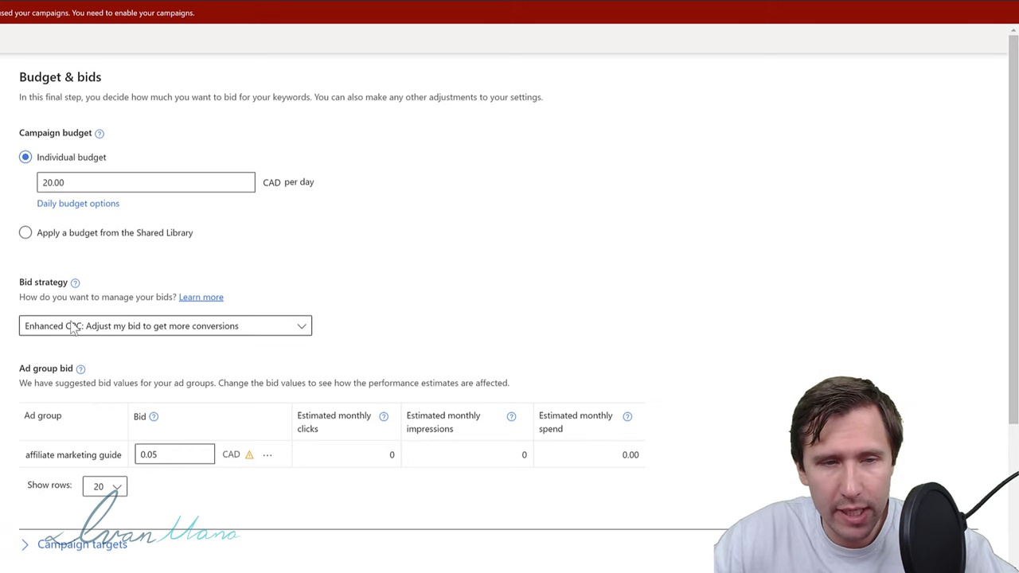
pyautogui.click(116, 327)
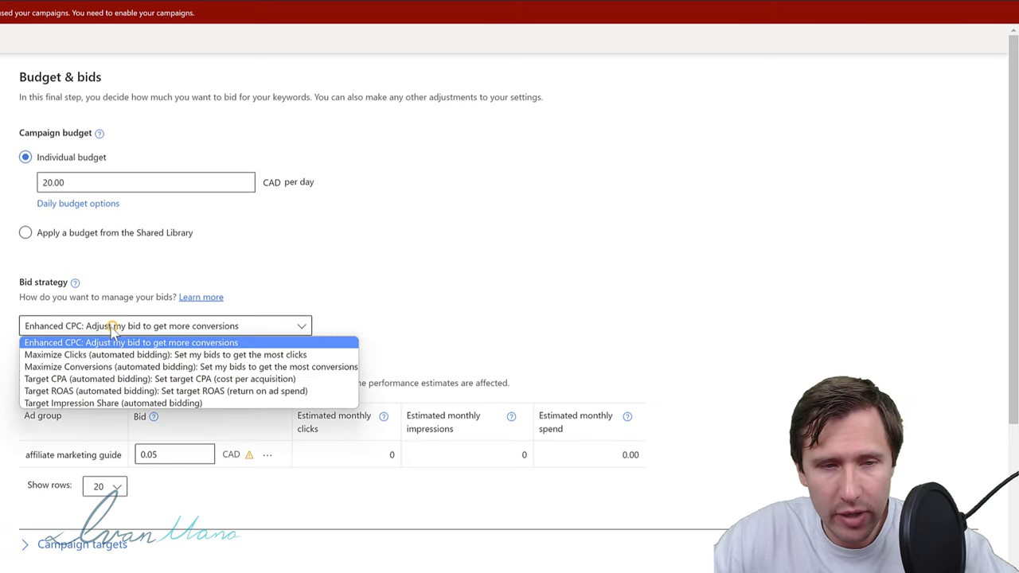
pyautogui.click(72, 343)
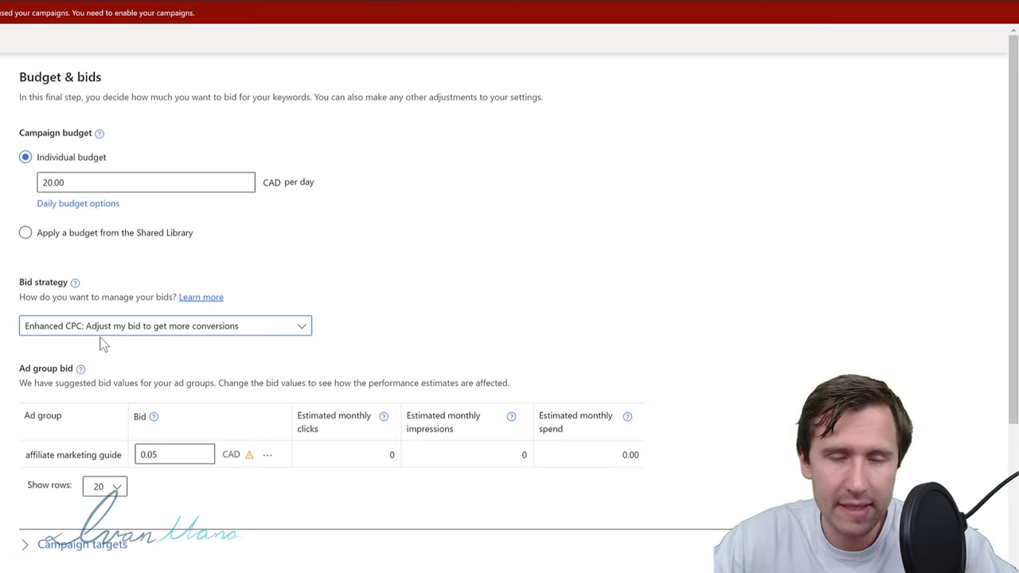
# Step: Change the ad group bid from 0.05 to 0.25 CAD and refresh the estimates
pyautogui.doubleClick(179, 455)
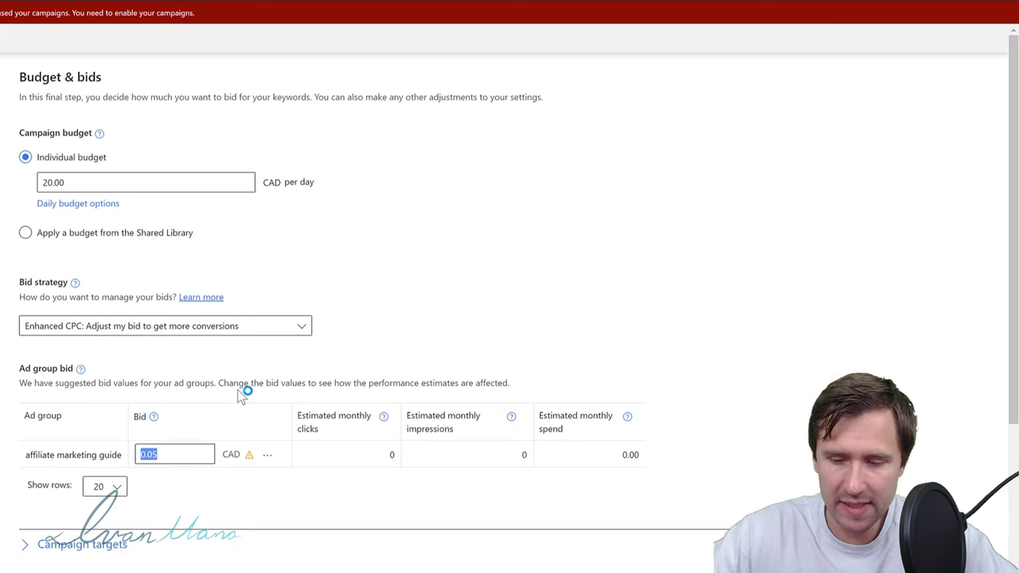
pyautogui.press('BackSpace')
pyautogui.write('.20')
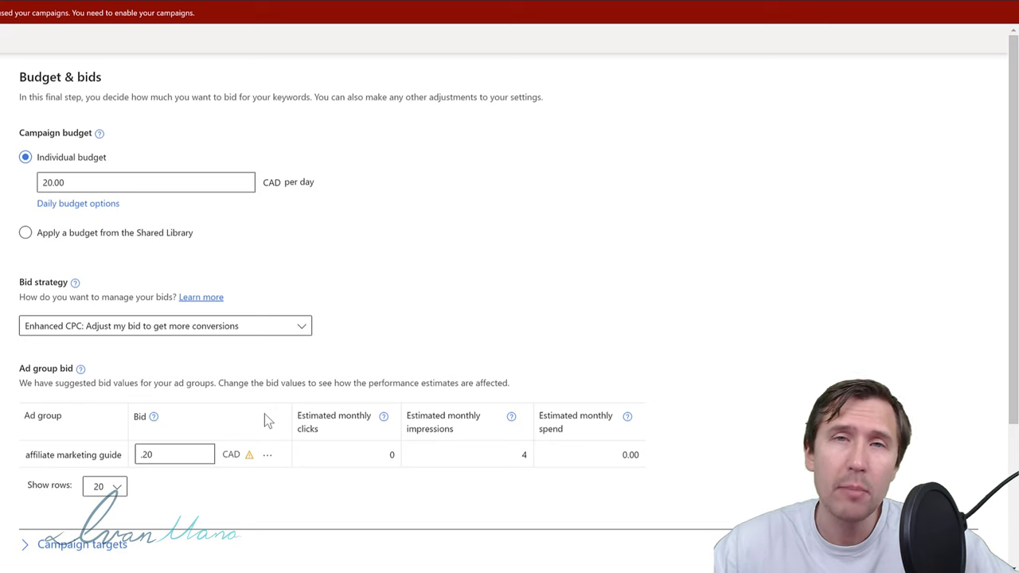
pyautogui.doubleClick(171, 454)
pyautogui.write('5')
pyautogui.click(518, 240)
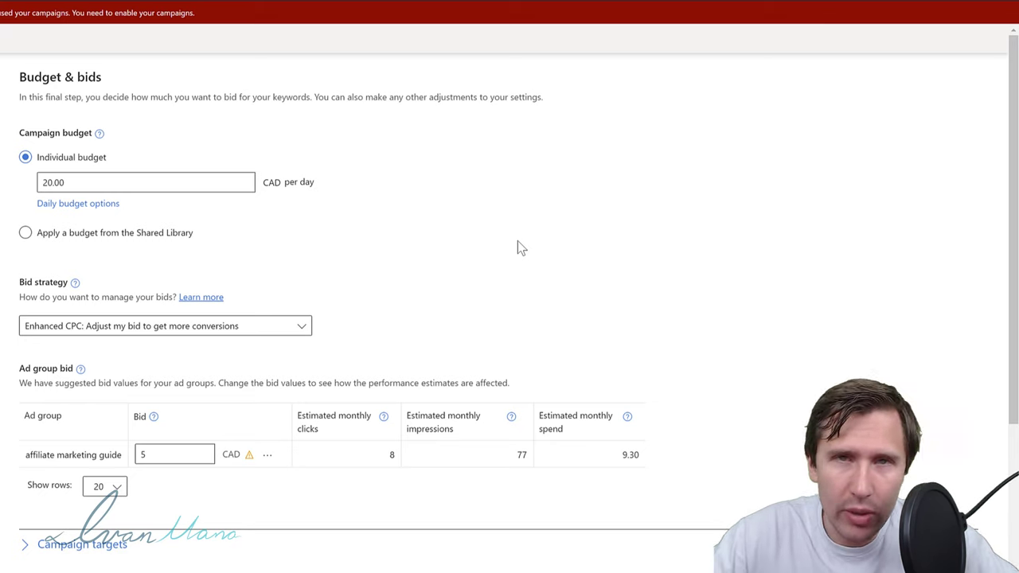
pyautogui.doubleClick(180, 457)
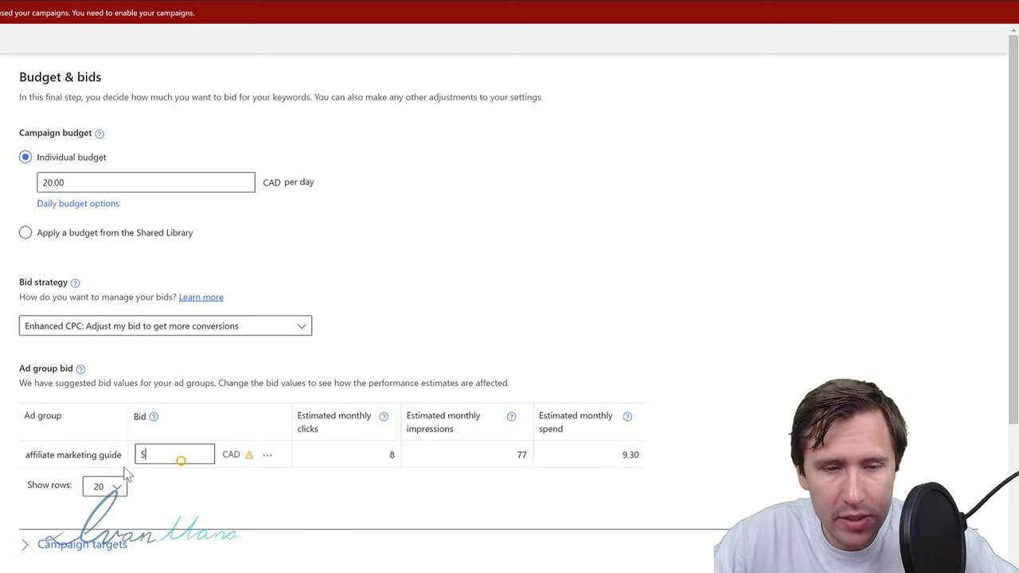
pyautogui.write('0.25')
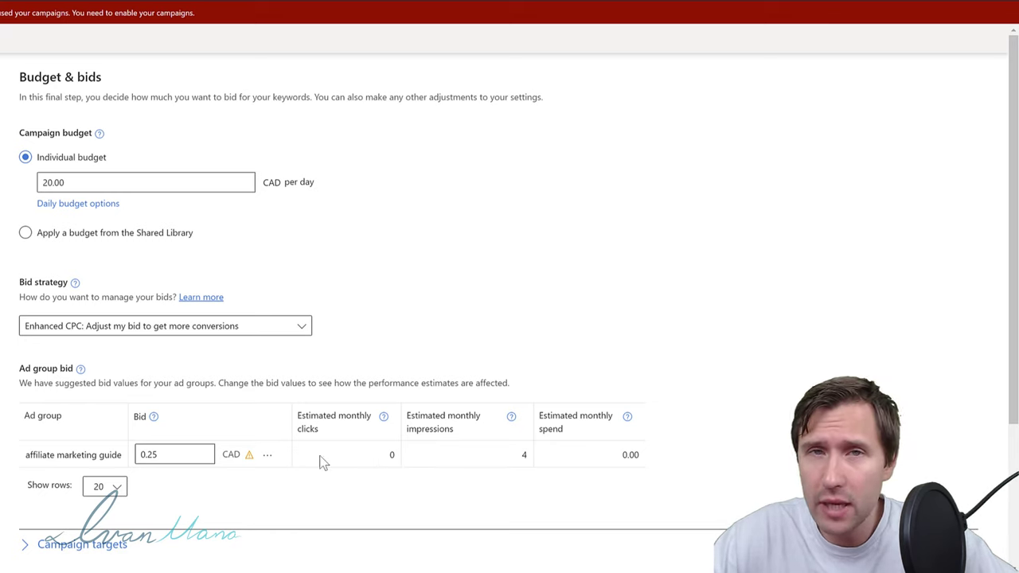
pyautogui.click(274, 495)
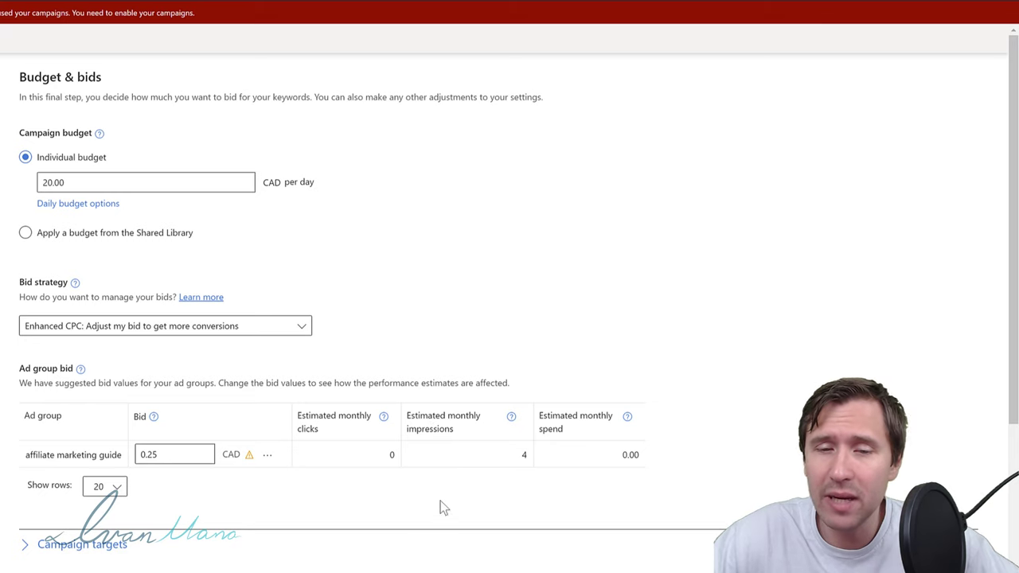
# Step: Highlight the estimated monthly impressions figure to check it
pyautogui.doubleClick(526, 454)
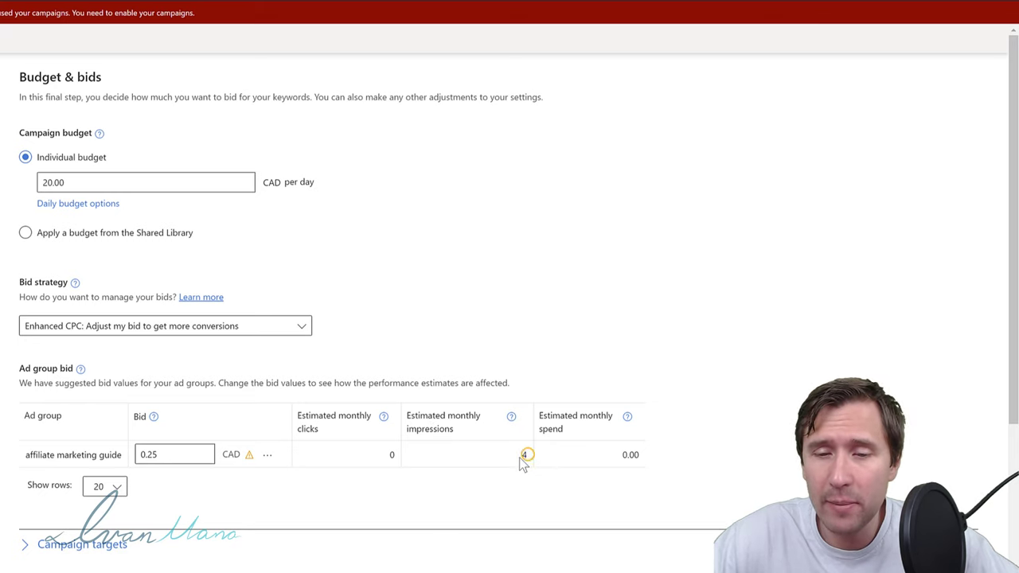
pyautogui.click(477, 486)
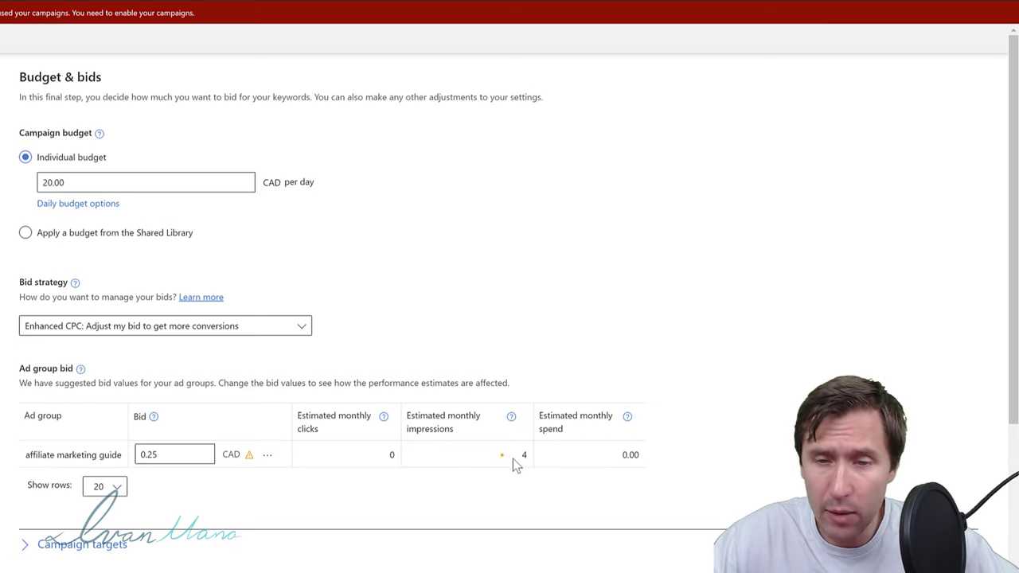
pyautogui.tripleClick(501, 456)
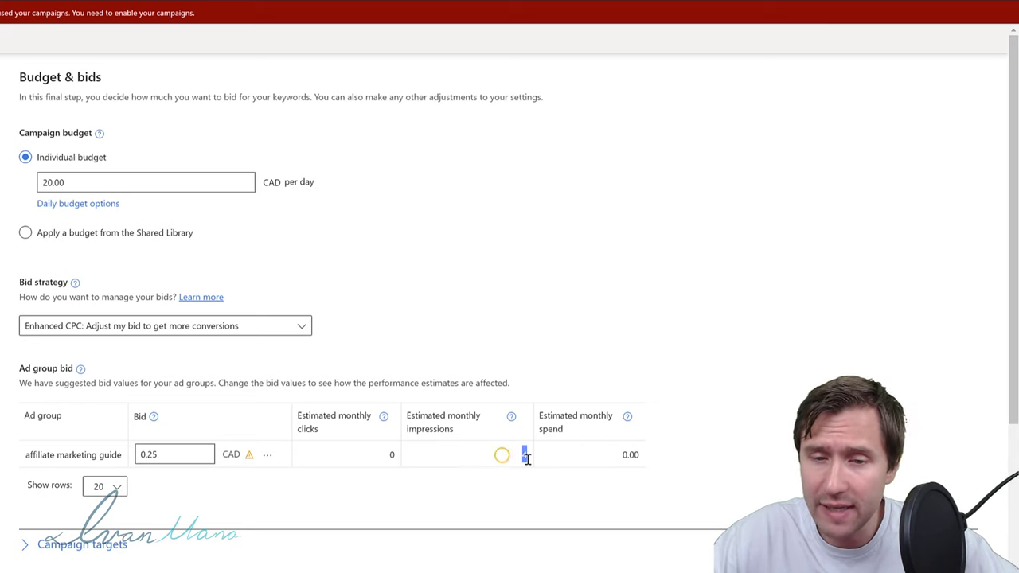
pyautogui.click(488, 481)
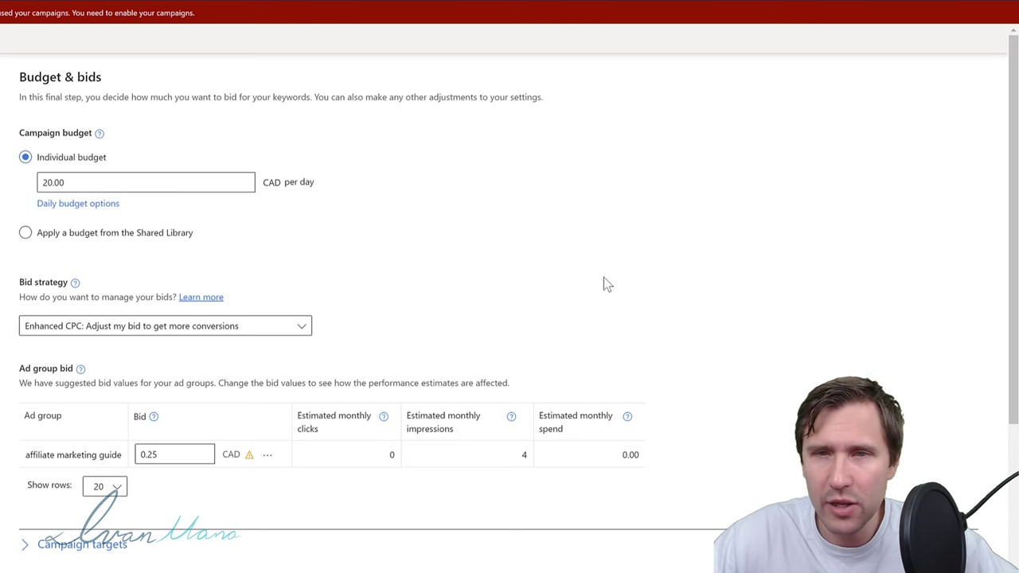
# Step: Save the campaign with its 20.00 CAD budget, Enhanced CPC and 0.25 bid
pyautogui.click(737, 2)
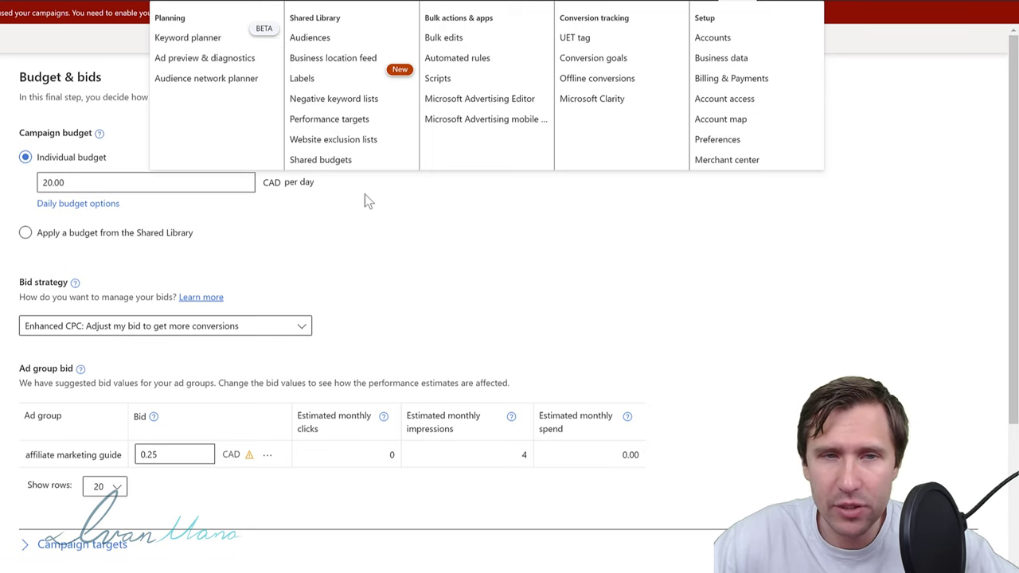
pyautogui.click(474, 293)
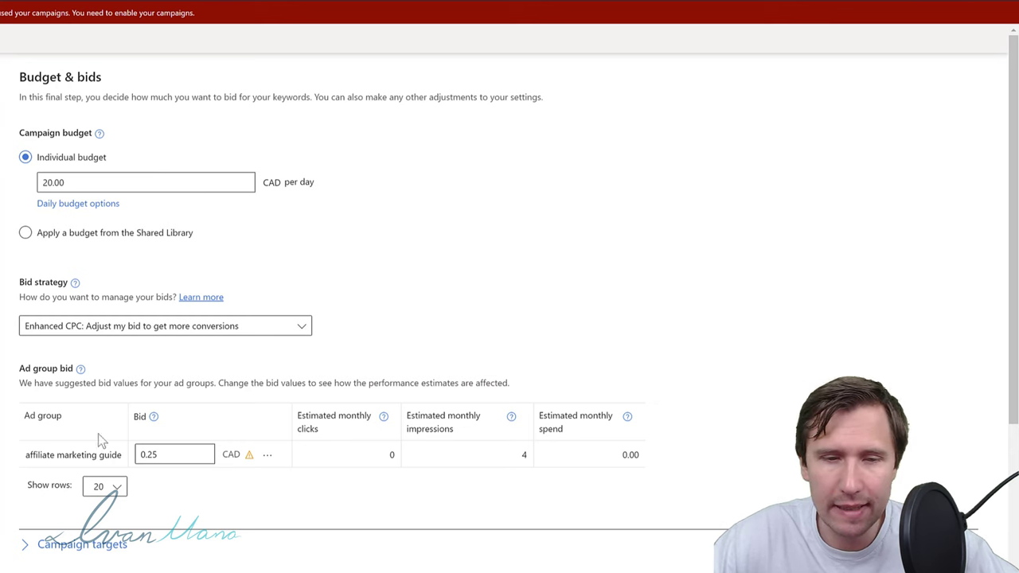
pyautogui.scroll(-3, 232, 411)
pyautogui.click(44, 535)
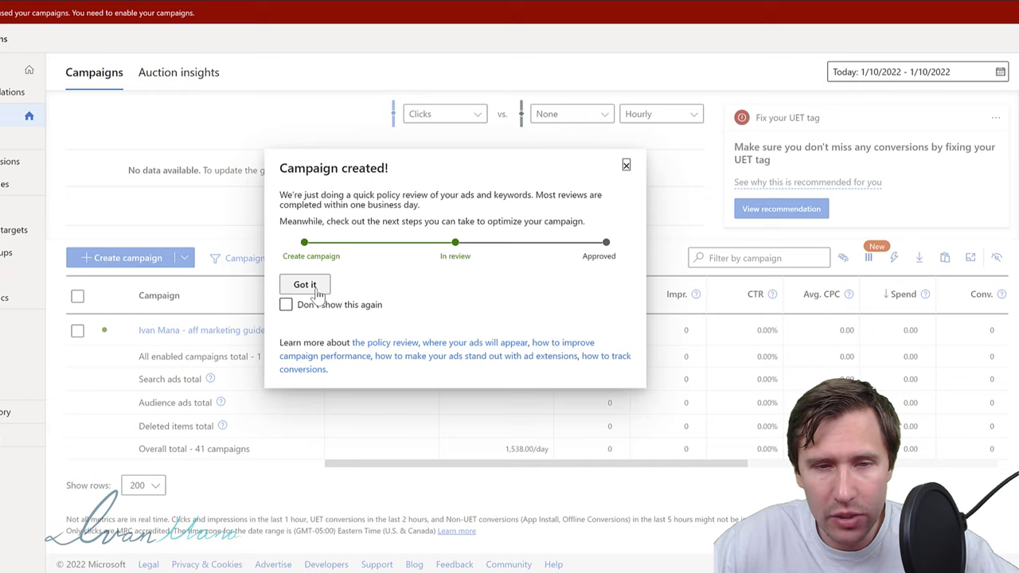
# Step: Dismiss the confirmation, open the campaign, cancel a bid edit keeping 0.25, then view Ads & extensions
pyautogui.click(308, 288)
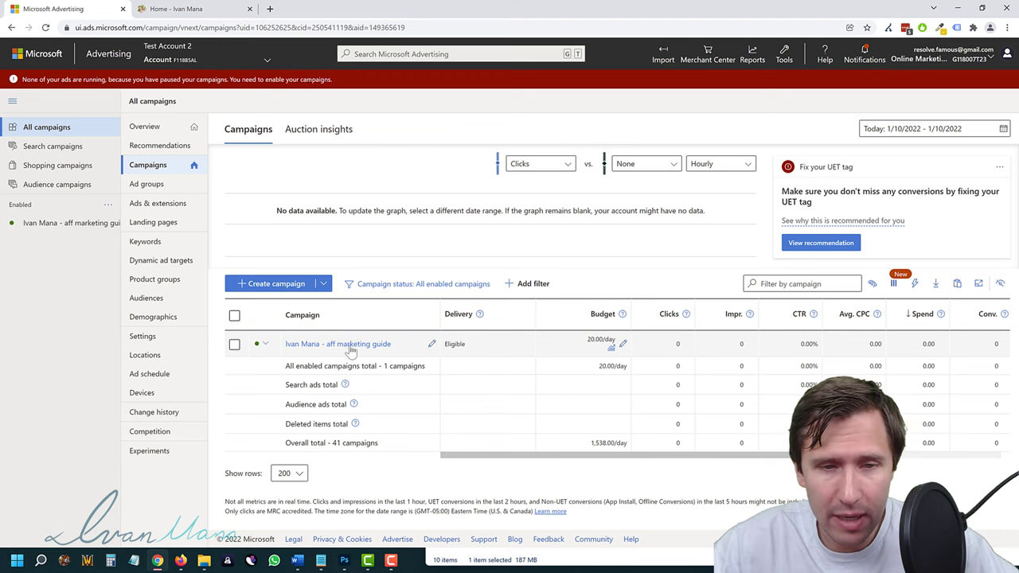
pyautogui.click(349, 344)
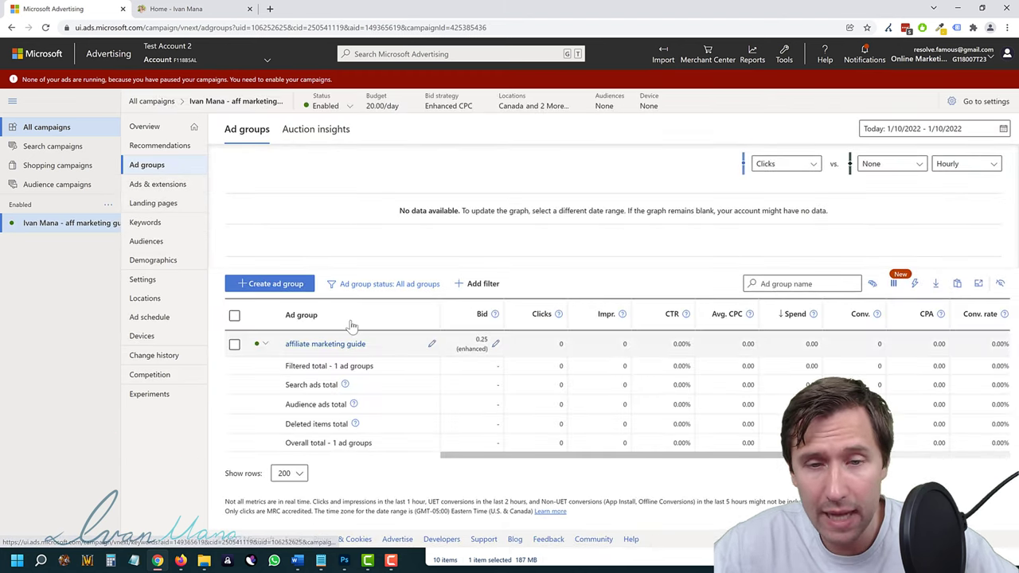
pyautogui.click(496, 346)
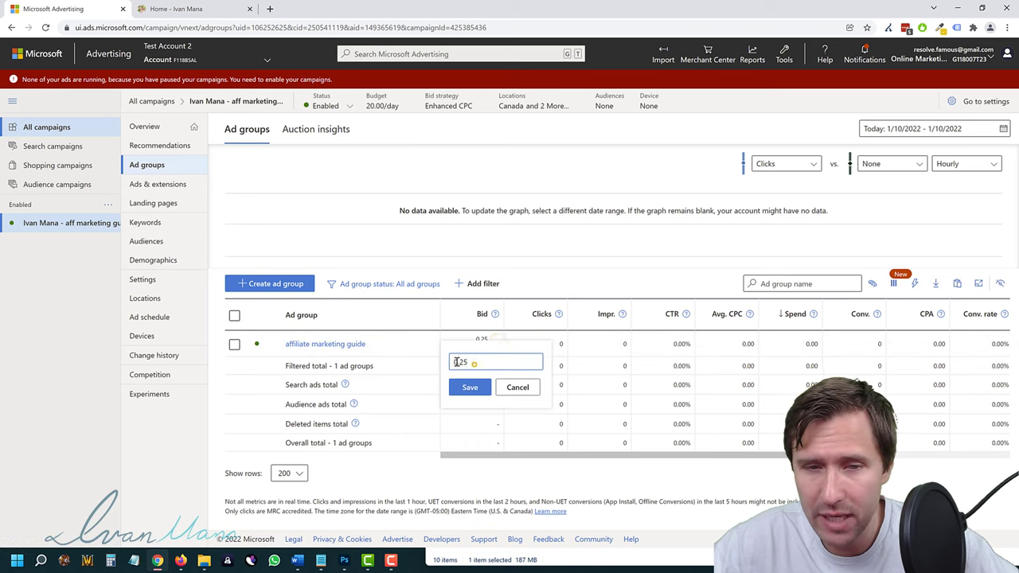
pyautogui.moveTo(476, 367); pyautogui.dragTo(450, 368)
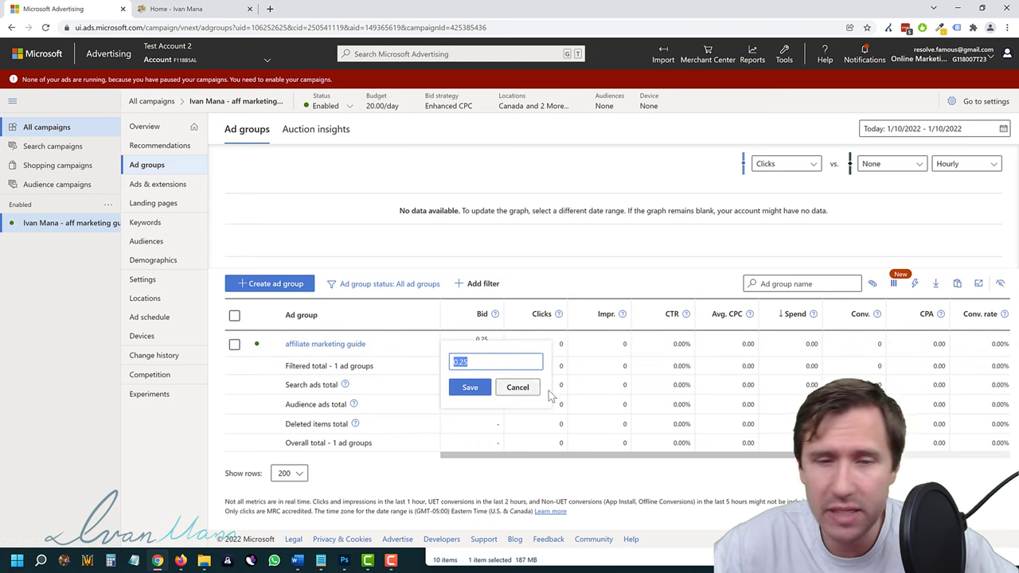
pyautogui.click(521, 388)
pyautogui.click(148, 186)
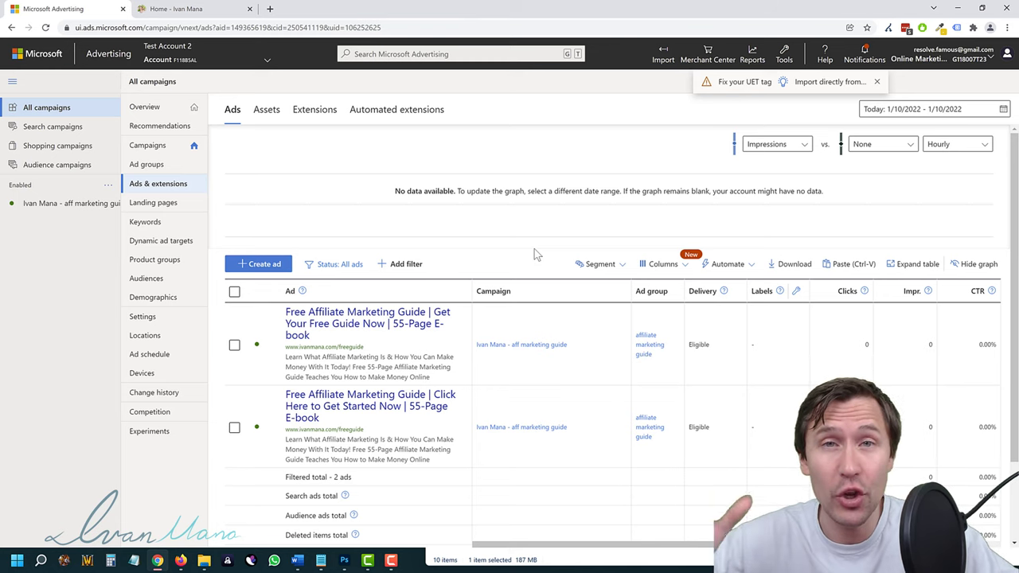
# Step: Review the campaign's three keywords, checking the bulk Edit options and a keyword bid editor
pyautogui.click(147, 222)
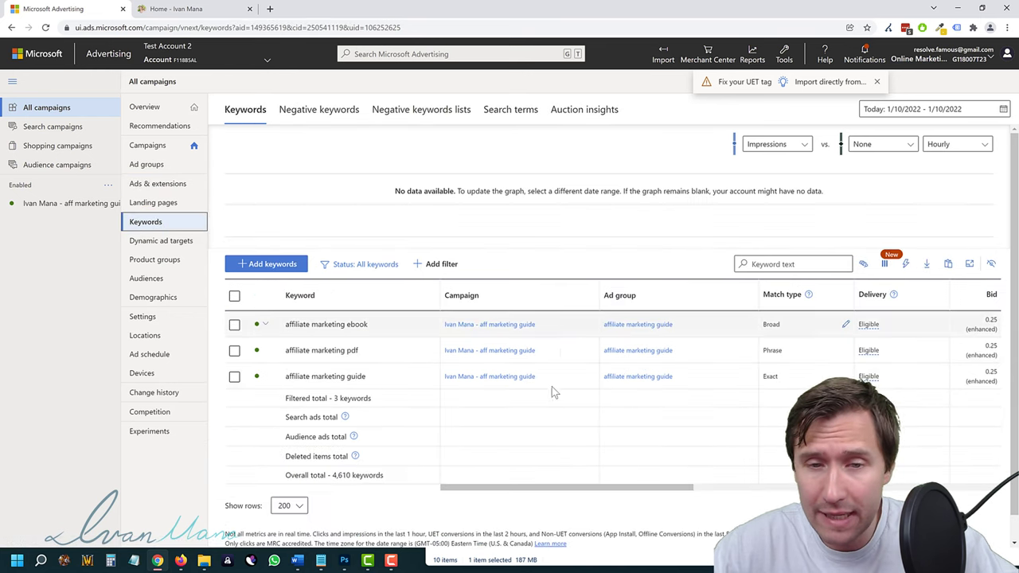
pyautogui.click(247, 264)
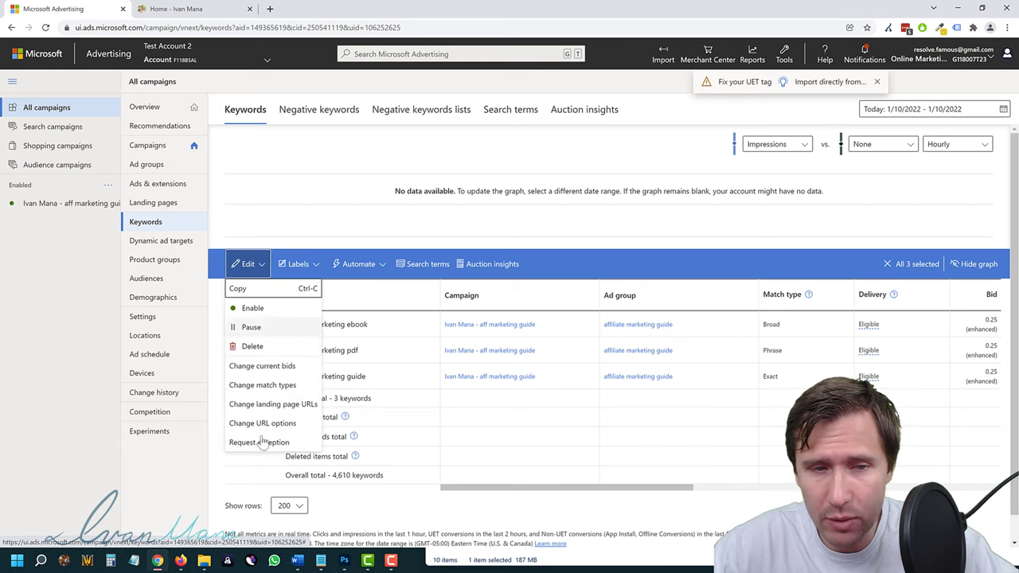
pyautogui.click(236, 483)
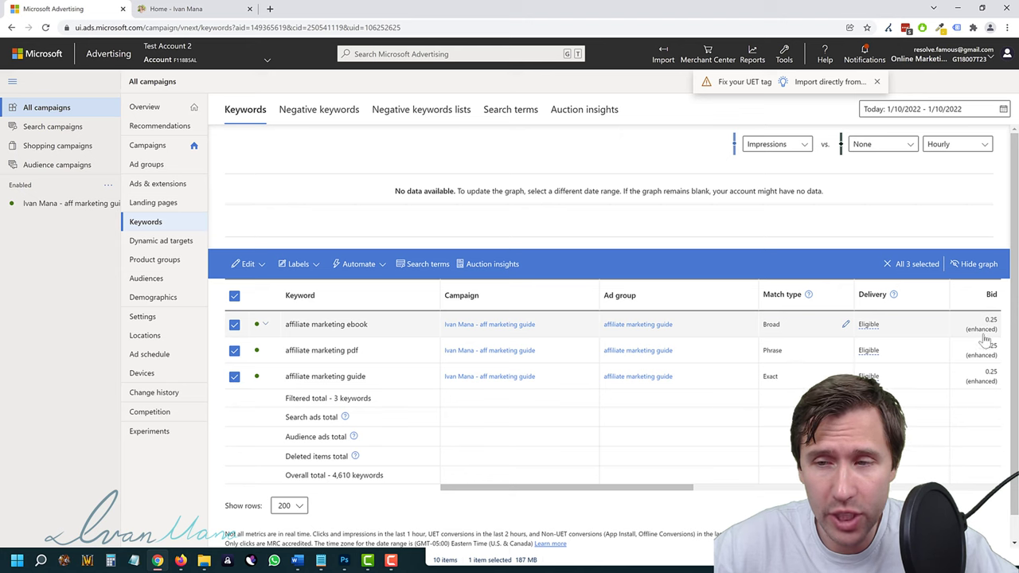
pyautogui.moveTo(653, 488); pyautogui.dragTo(713, 495)
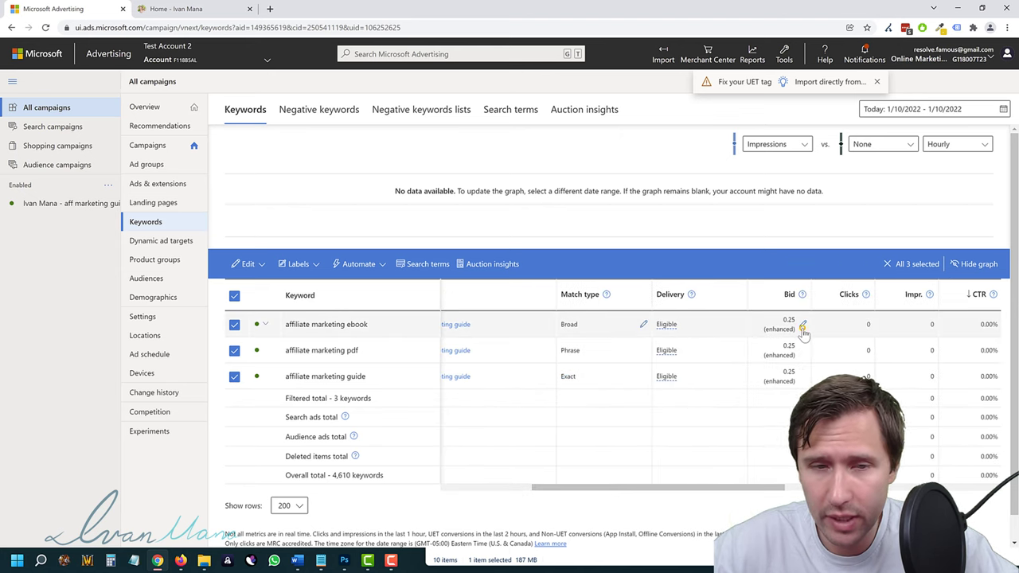
pyautogui.click(802, 327)
pyautogui.click(292, 325)
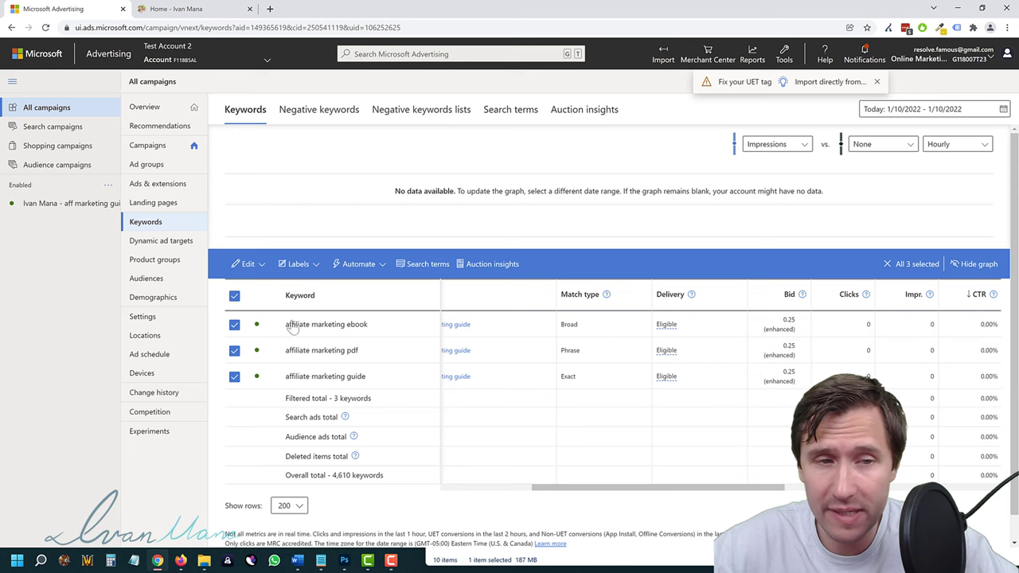
# Step: View the campaign's Locations, Ad schedule and Devices pages
pyautogui.click(154, 337)
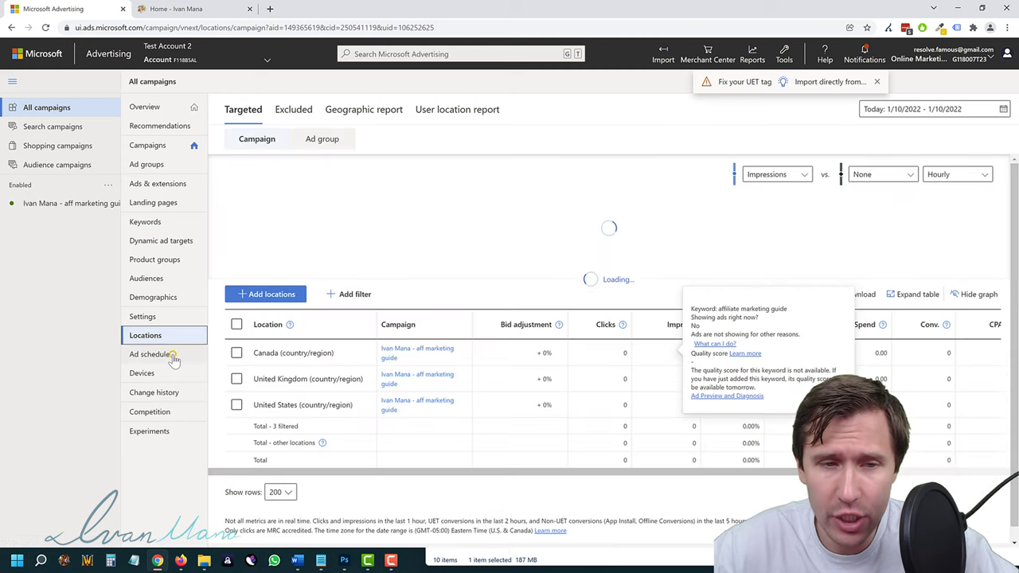
pyautogui.click(172, 356)
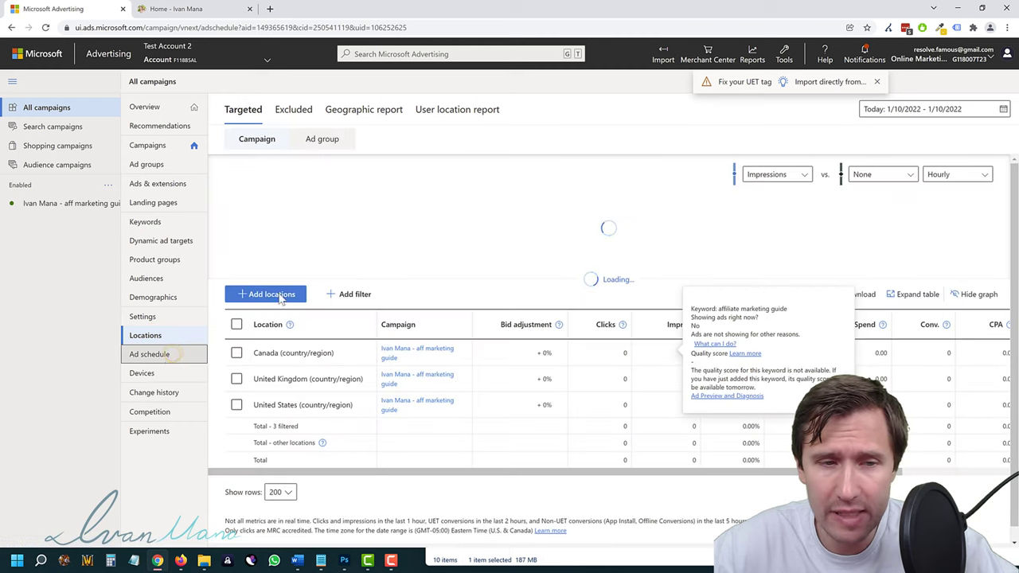
pyautogui.click(142, 376)
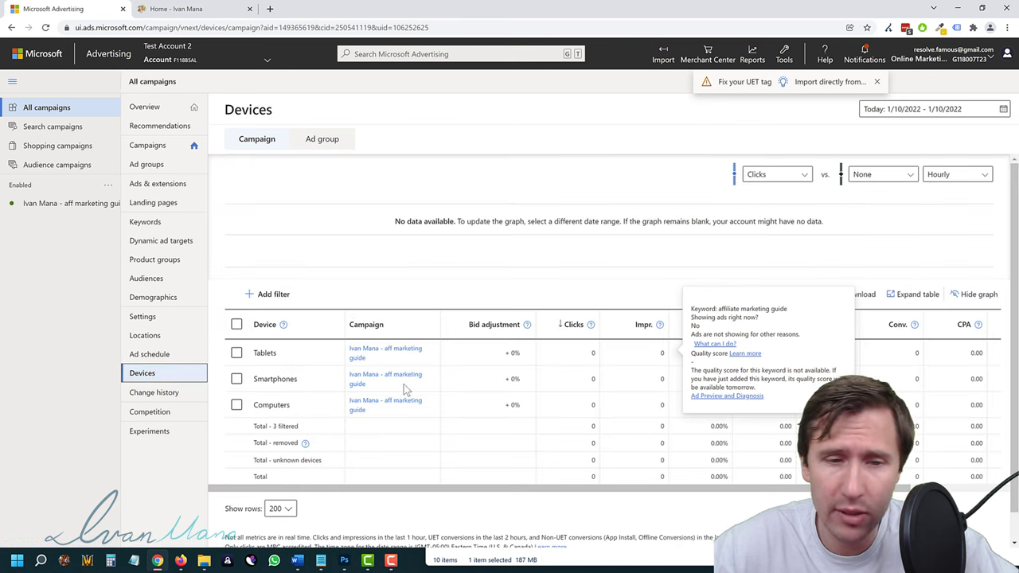
pyautogui.click(556, 499)
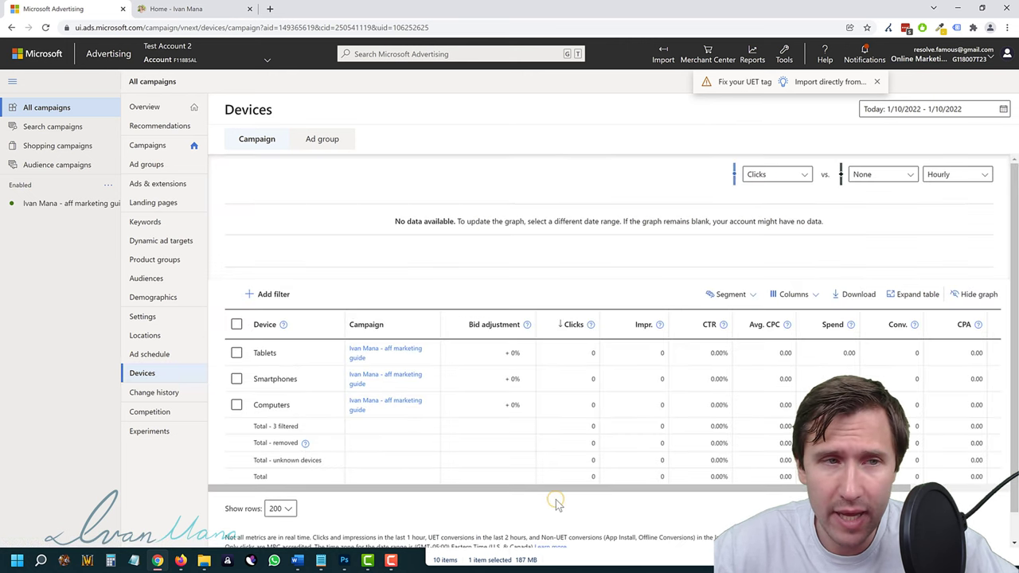
# Step: Load the channel at youtube.com/ivan in a new browser tab
pyautogui.click(271, 9)
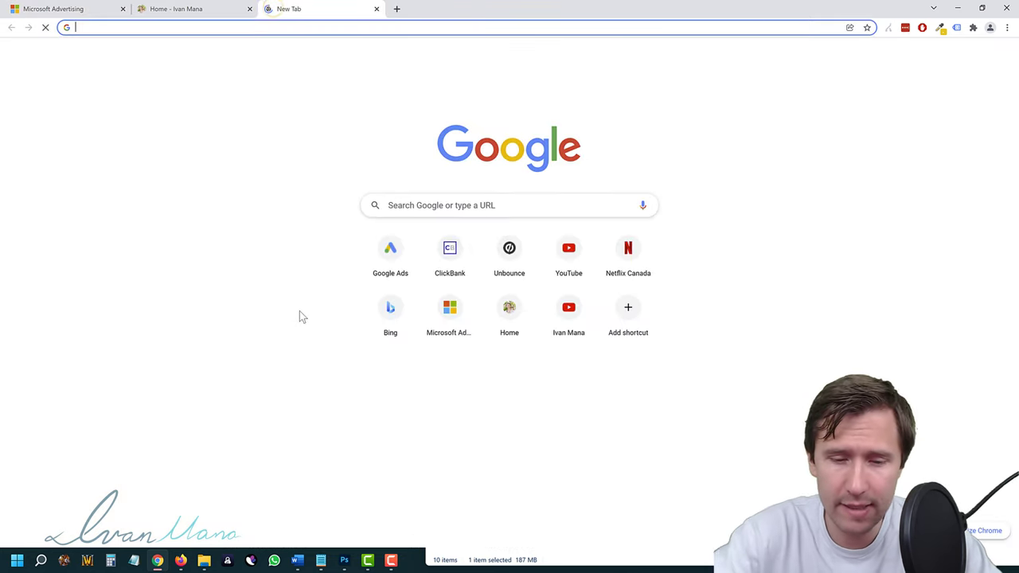
pyautogui.write('youtube.com/ivanmana')
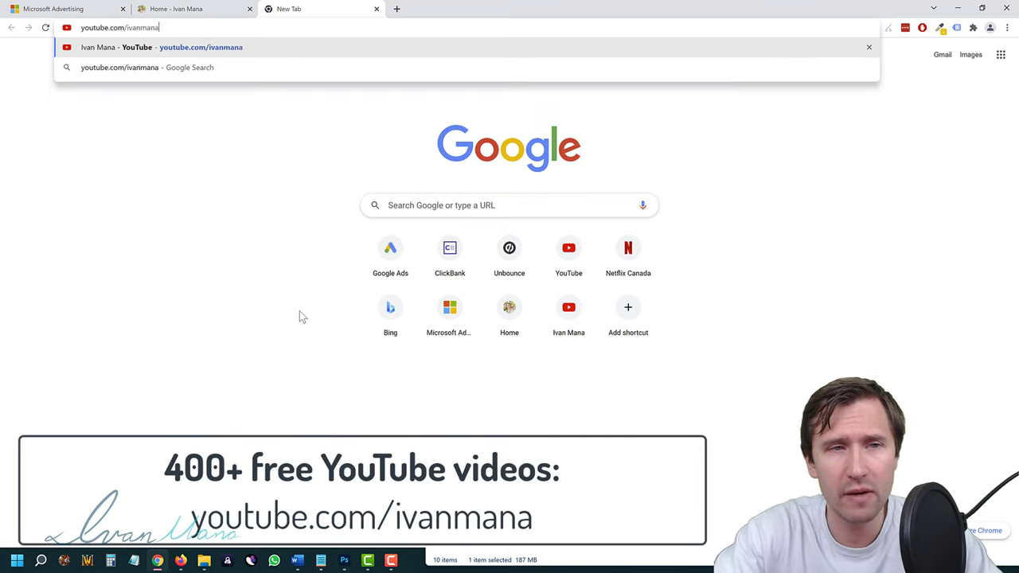
pyautogui.press('Return')
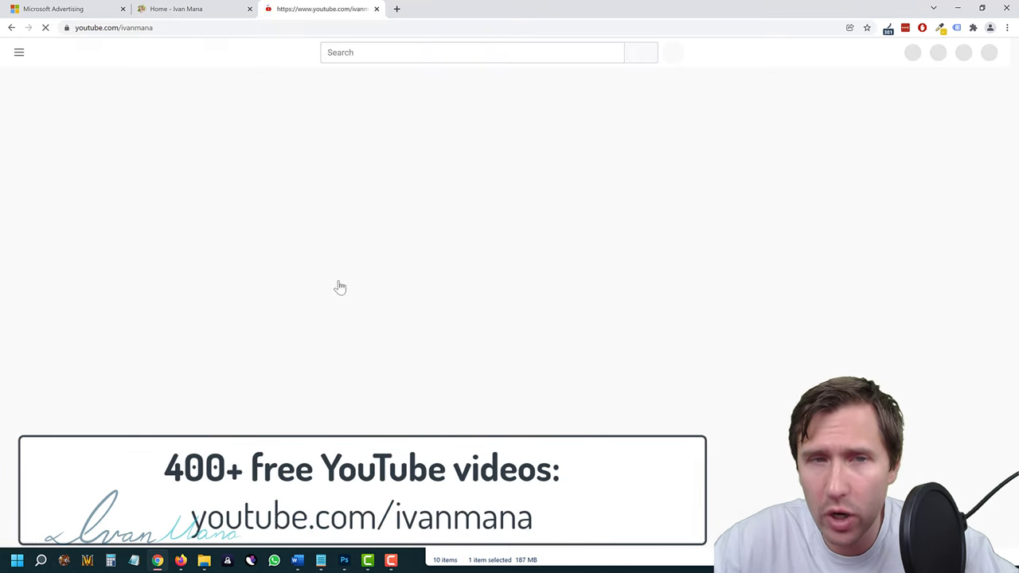
# Step: Show the channel's Videos tab and scroll through the uploads
pyautogui.click(334, 274)
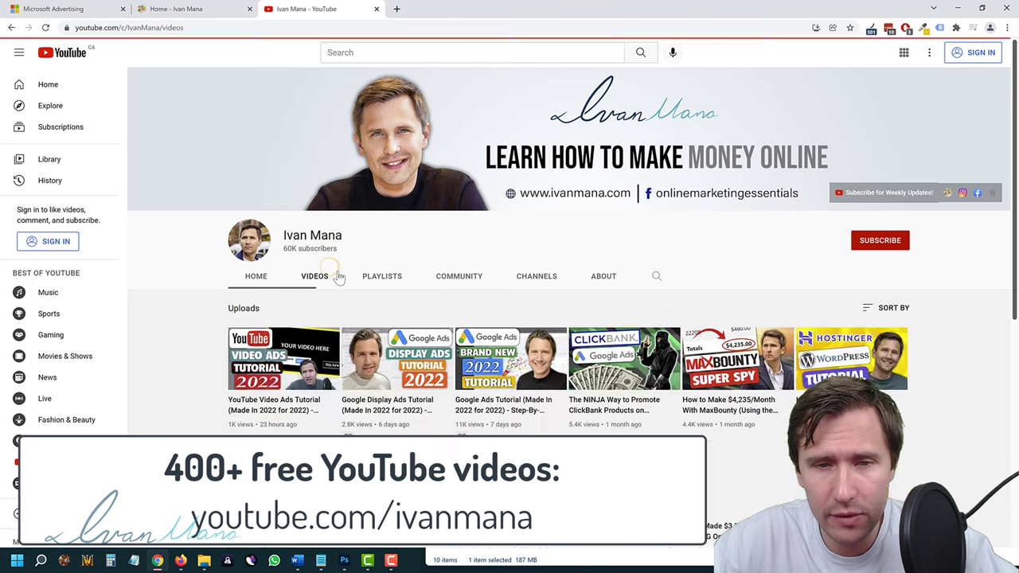
pyautogui.scroll(-2, 203, 368)
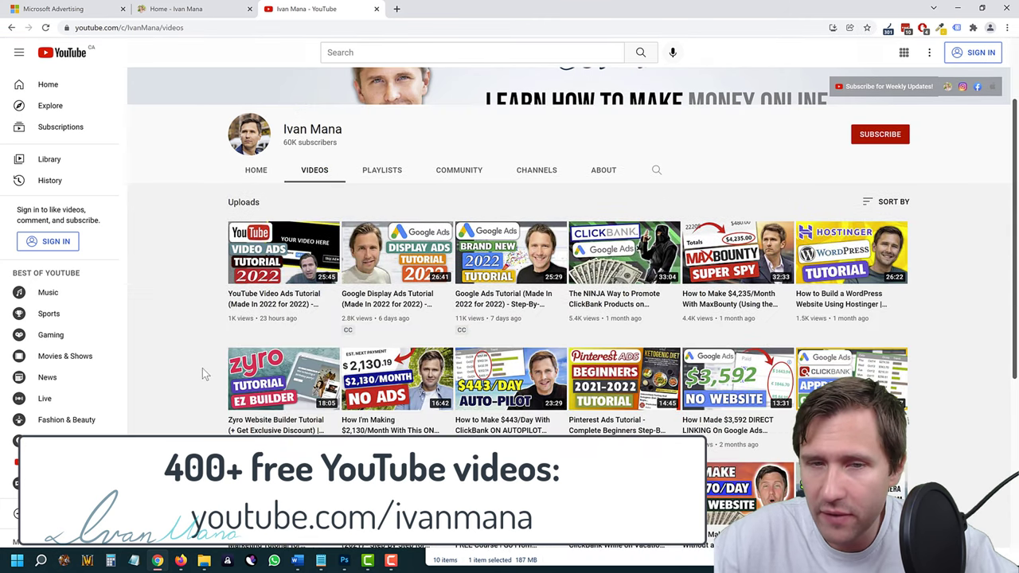
pyautogui.scroll(-1, 199, 369)
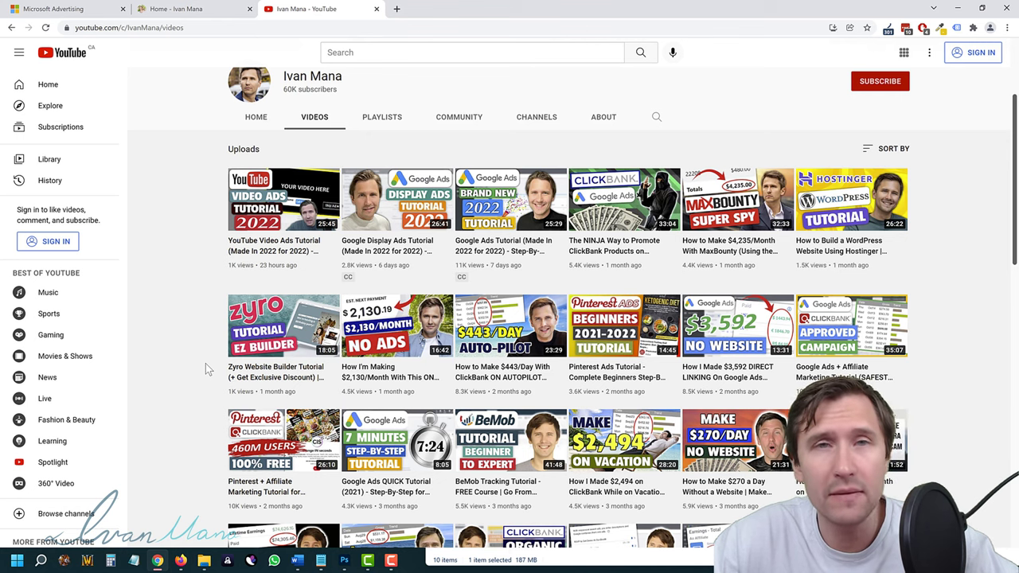
pyautogui.scroll(-1, 528, 386)
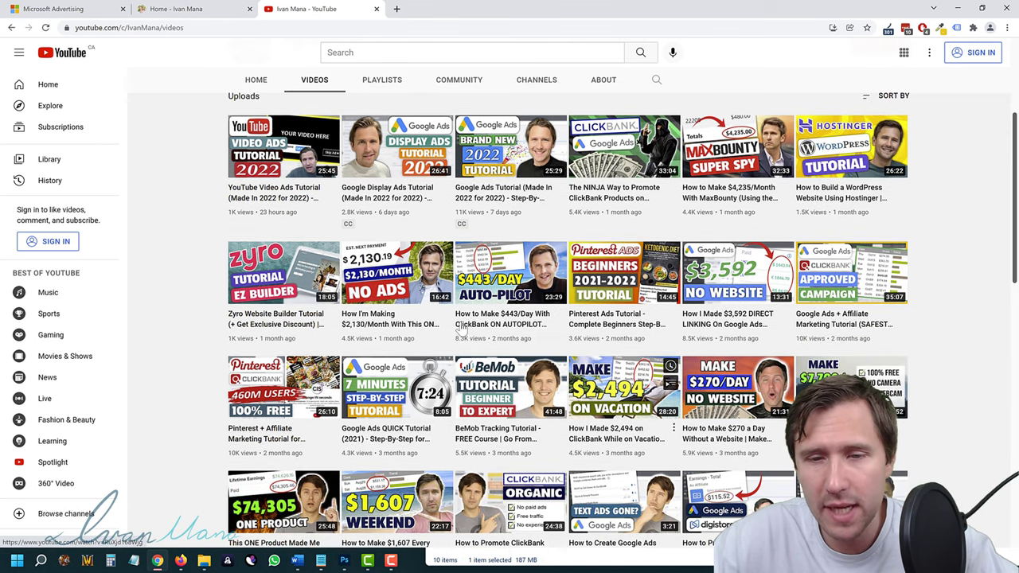
pyautogui.scroll(-3, 865, 355)
pyautogui.scroll(-3, 866, 362)
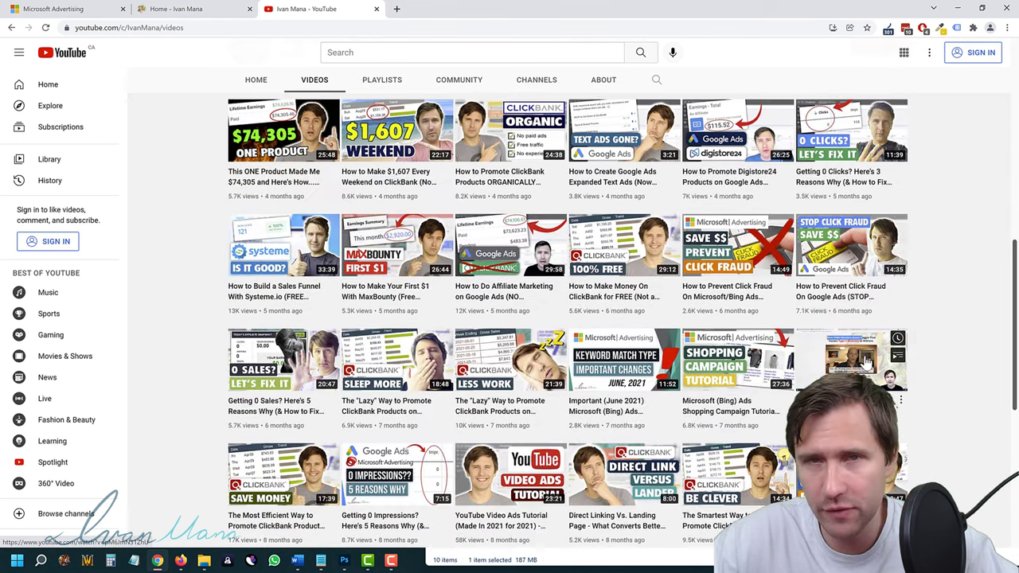
pyautogui.scroll(4, 691, 285)
pyautogui.scroll(5, 691, 282)
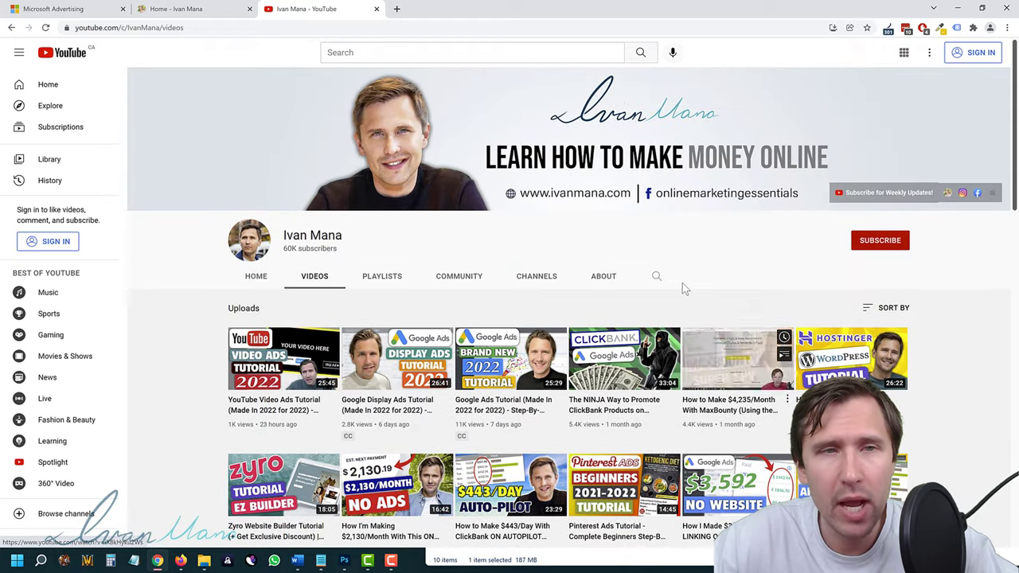
# Step: Return to the Chrome tab with the website home page offering the free affiliate marketing guide
pyautogui.hotkey('ctrl', 'shift', 'Tab')
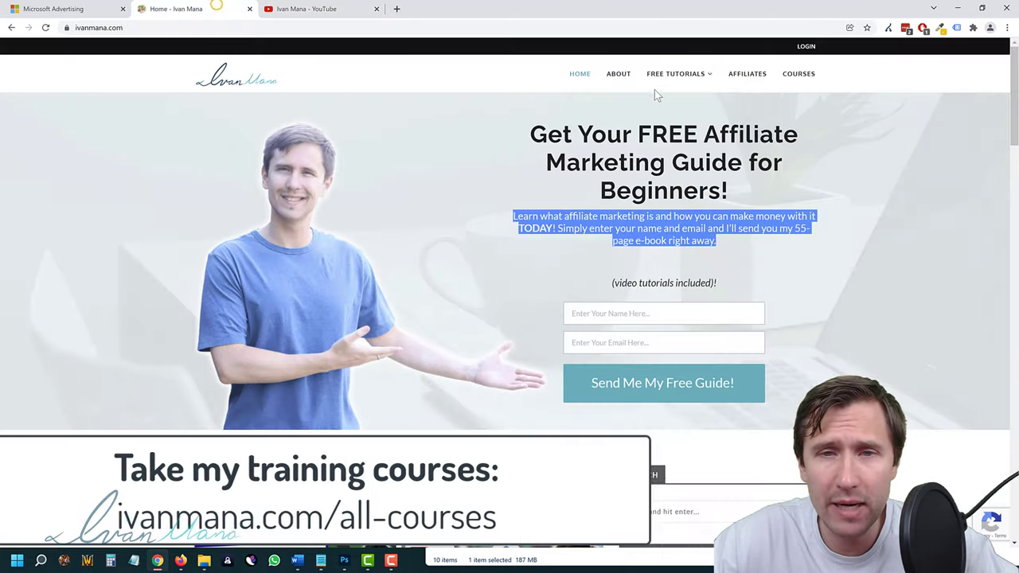